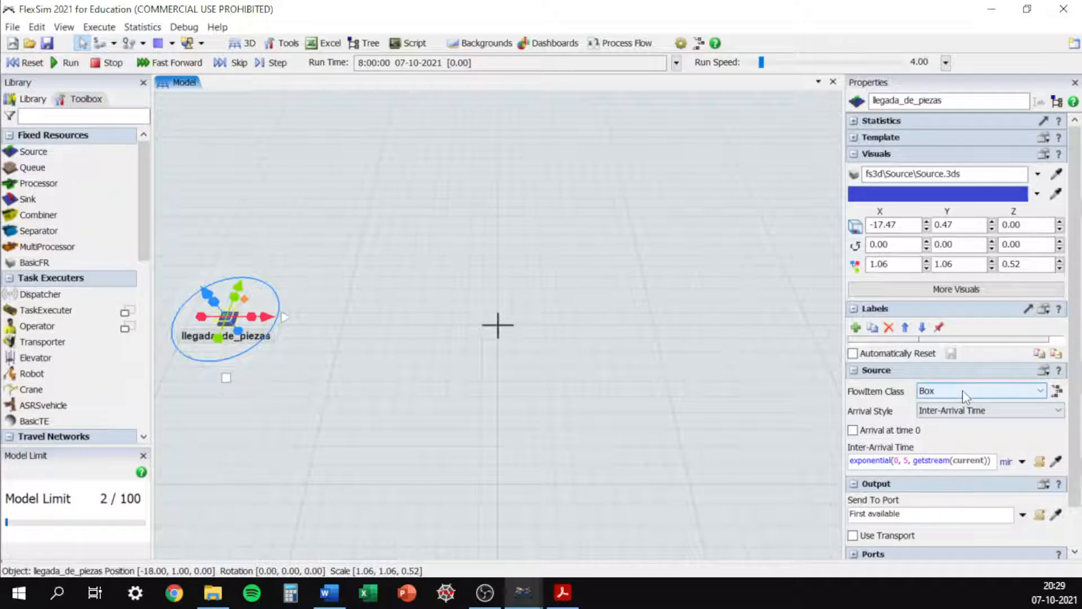
Step: Add a Queue to the model just beside the llegada_de_piezas source
{"action": "left_click", "coordinate": [277, 413]}
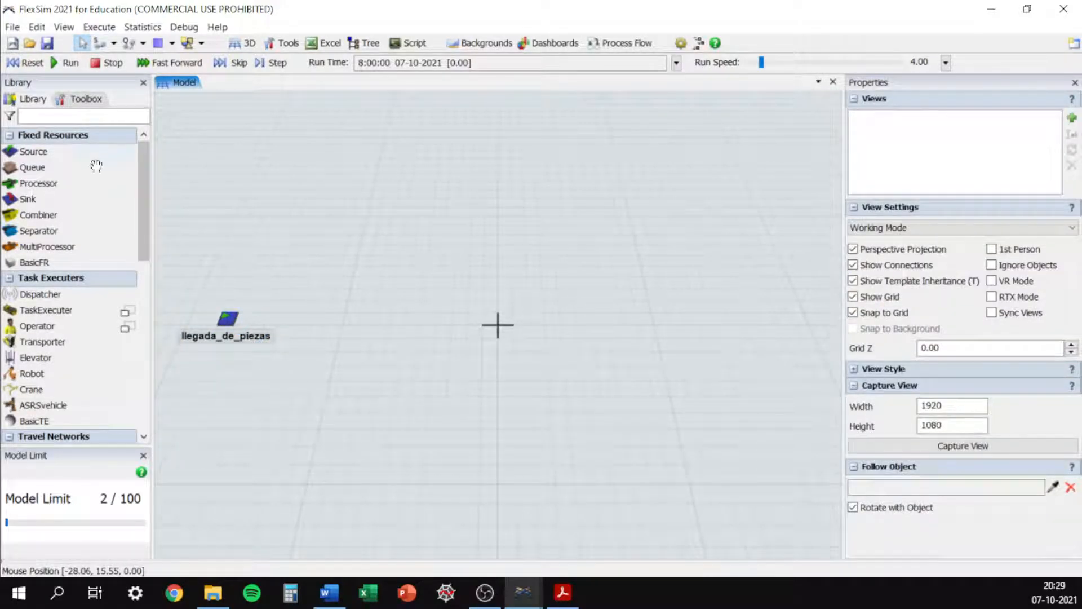
{"action": "left_click_drag", "start_coordinate": [274, 318], "coordinate": [279, 320]}
{"action": "left_click", "coordinate": [287, 325]}
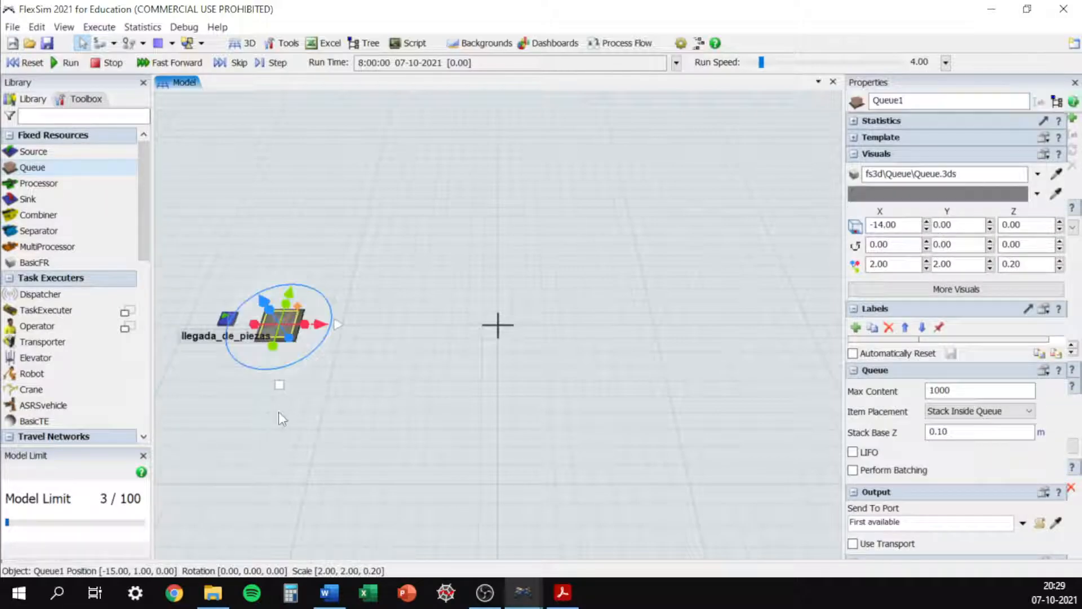
Step: Enlarge the queue to about 7.53 by 6.00 and move it to sit level with the llegada_de_piezas source
{"action": "left_click", "coordinate": [278, 413]}
{"action": "scroll", "coordinate": [309, 378], "scroll_direction": "up", "scroll_amount": 3}
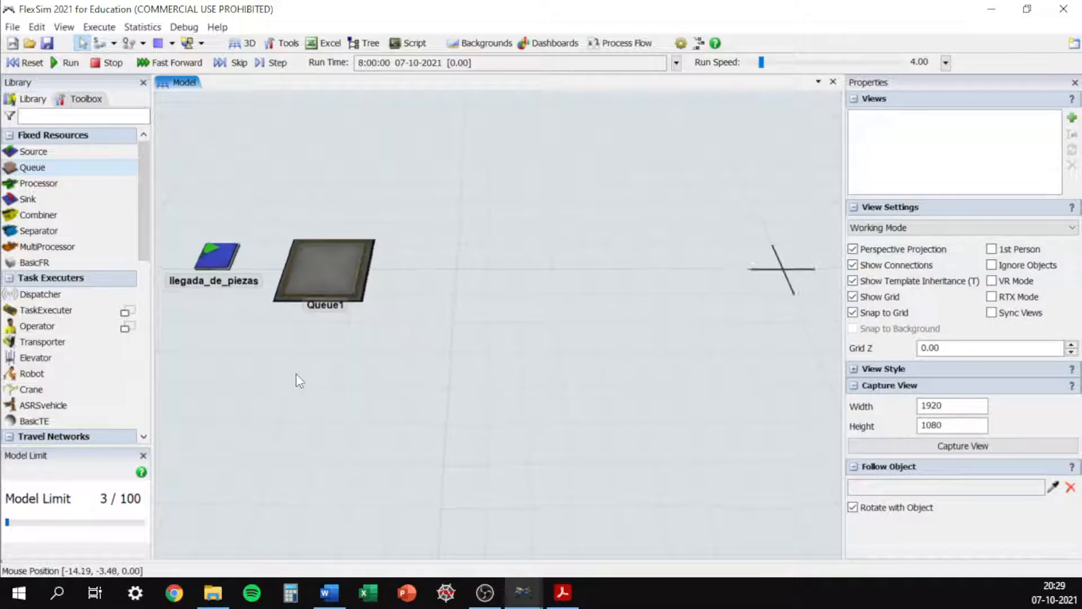
{"action": "left_click", "coordinate": [395, 308]}
{"action": "left_click_drag", "start_coordinate": [396, 308], "coordinate": [362, 483]}
{"action": "left_click_drag", "start_coordinate": [380, 370], "coordinate": [515, 372]}
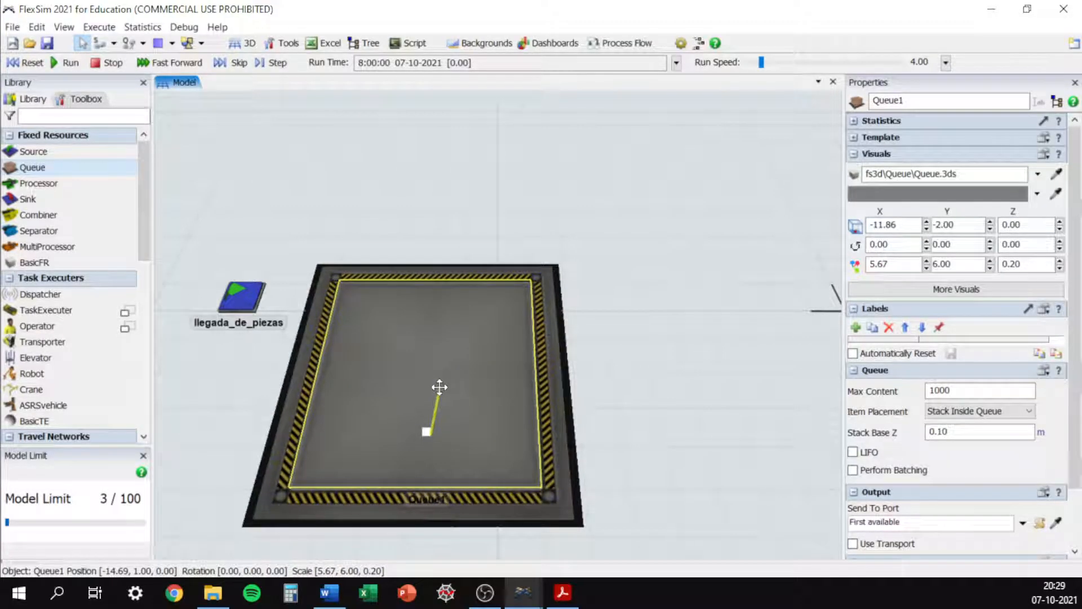
{"action": "left_click_drag", "start_coordinate": [475, 444], "coordinate": [479, 381]}
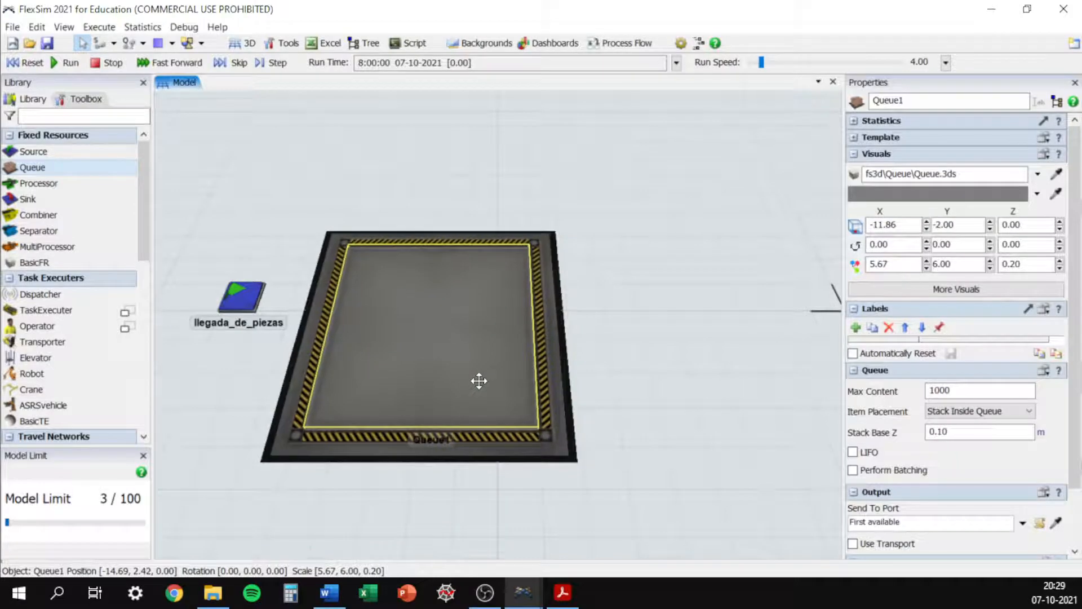
{"action": "left_click_drag", "start_coordinate": [455, 322], "coordinate": [519, 321]}
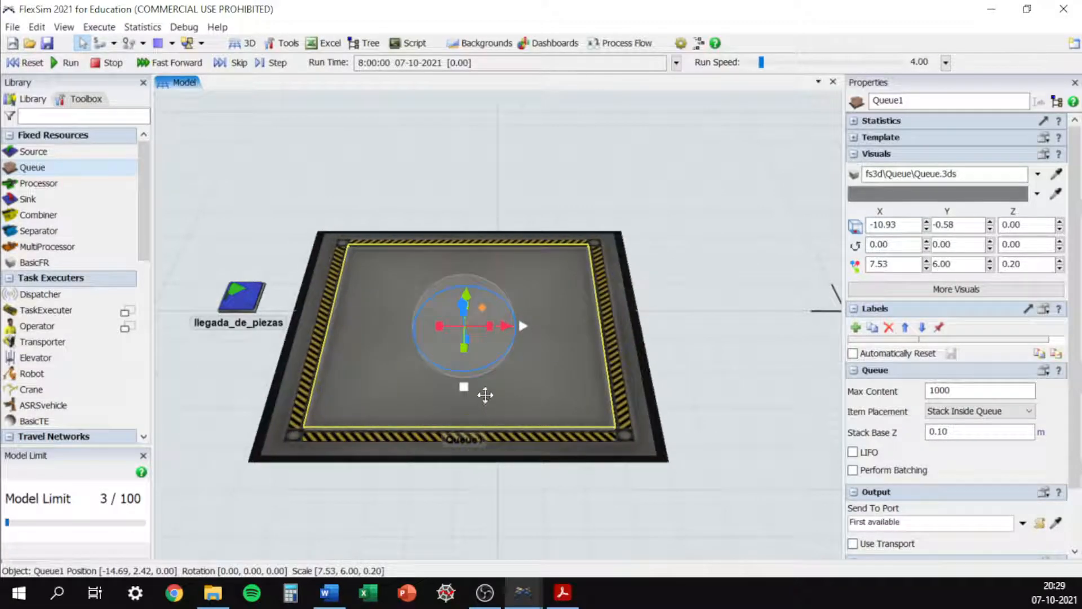
Step: Rename the queue as Cola_revision
{"action": "double_click", "coordinate": [865, 102]}
{"action": "type", "text": "Cola_revision"}
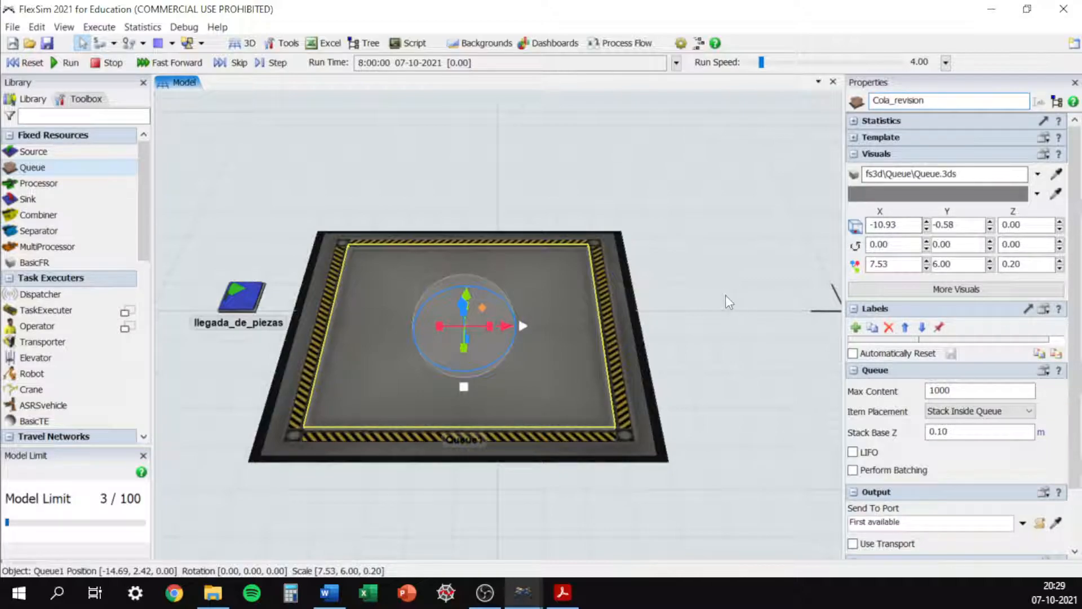
{"action": "left_click", "coordinate": [729, 316]}
Step: Add a Processor on the far side of Cola_revision from the source and name it Revision
{"action": "left_click_drag", "start_coordinate": [728, 317], "coordinate": [605, 313]}
{"action": "scroll", "coordinate": [703, 264], "scroll_direction": "down", "scroll_amount": 3}
{"action": "left_click_drag", "start_coordinate": [41, 185], "coordinate": [628, 266]}
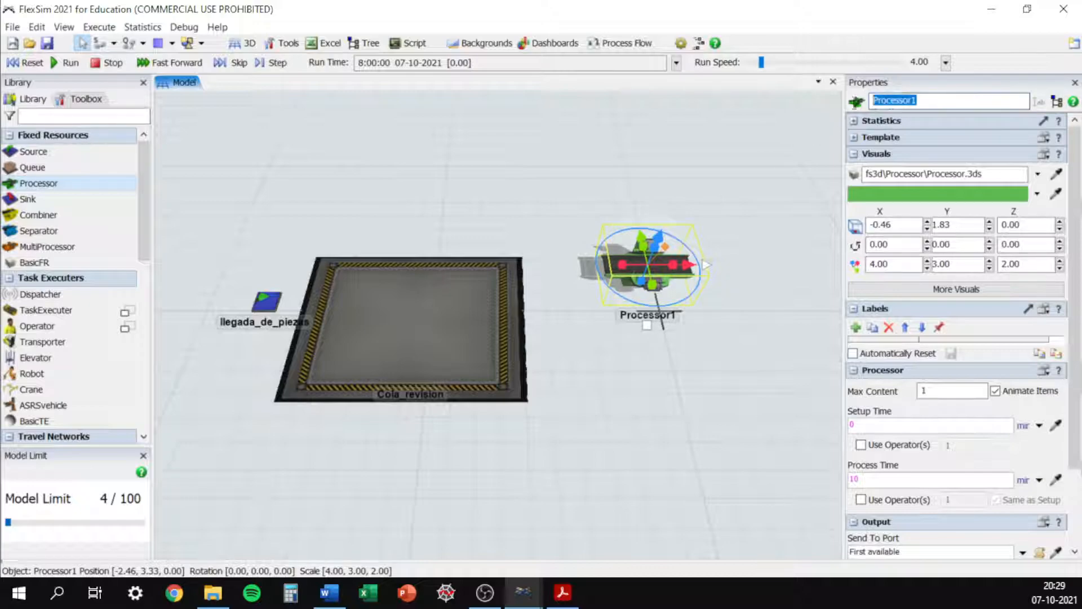
{"action": "type", "text": "Revision"}
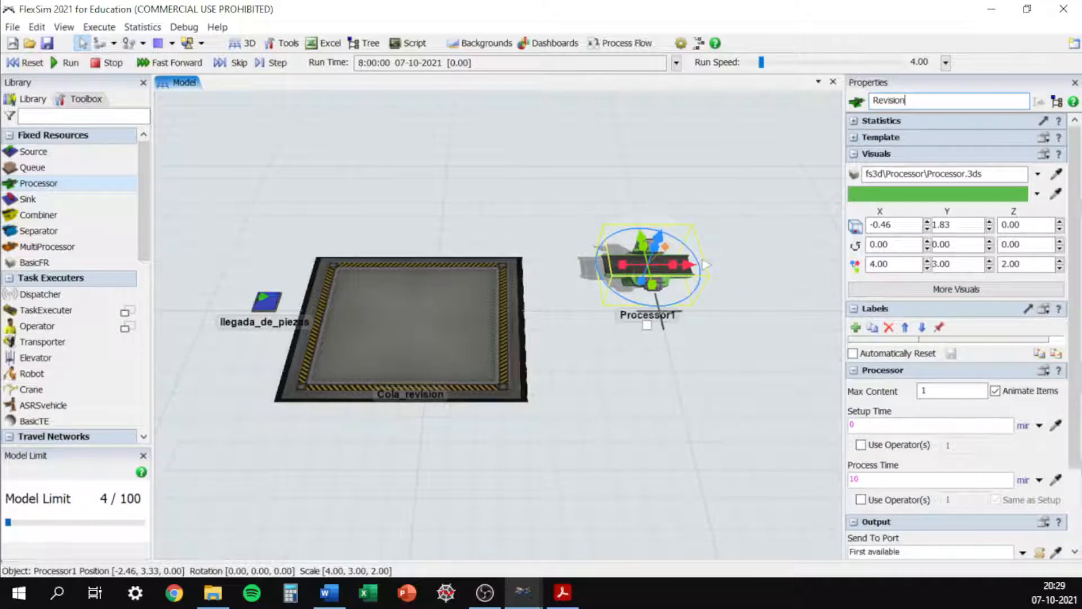
{"action": "key", "text": "Return"}
{"action": "left_click", "coordinate": [633, 455]}
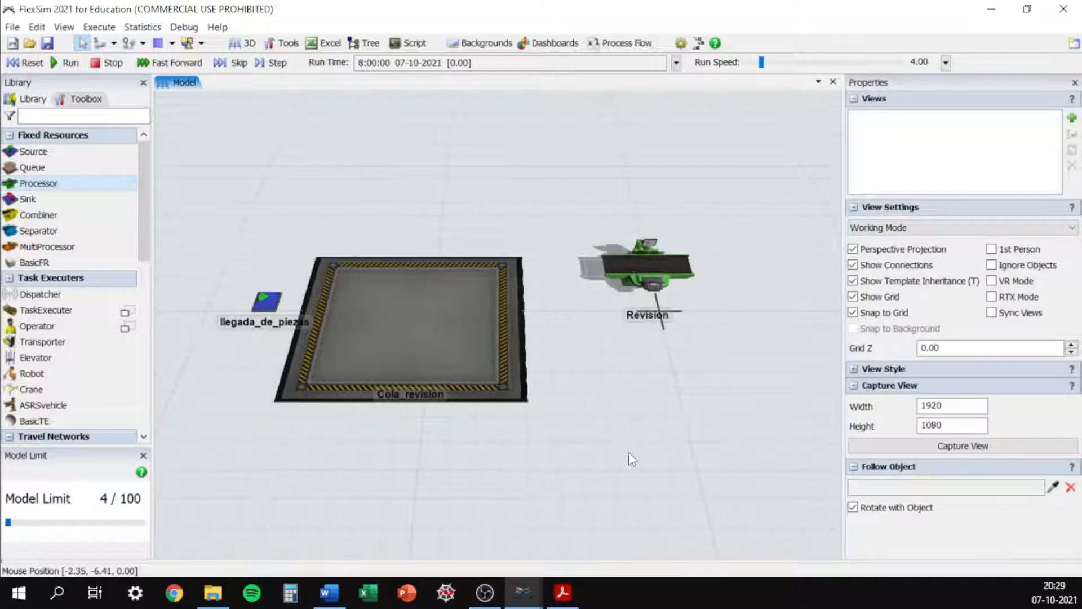
Step: Connect llegada_de_piezas to Cola_revision, and Cola_revision to the Revision processor, to form the flow route
{"action": "left_click_drag", "start_coordinate": [633, 455], "coordinate": [664, 420]}
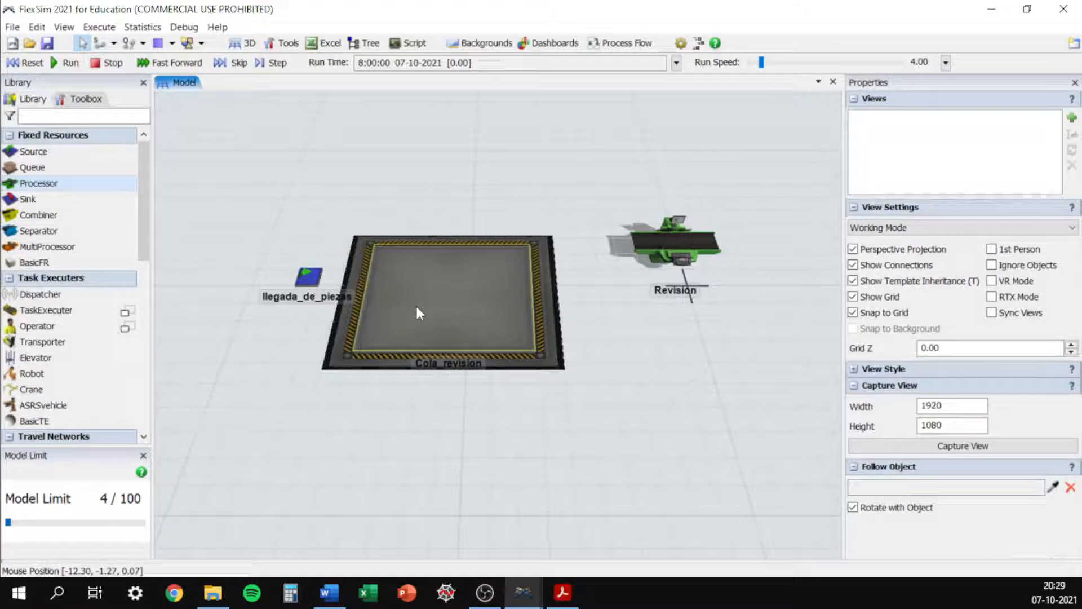
{"action": "left_click", "coordinate": [309, 276]}
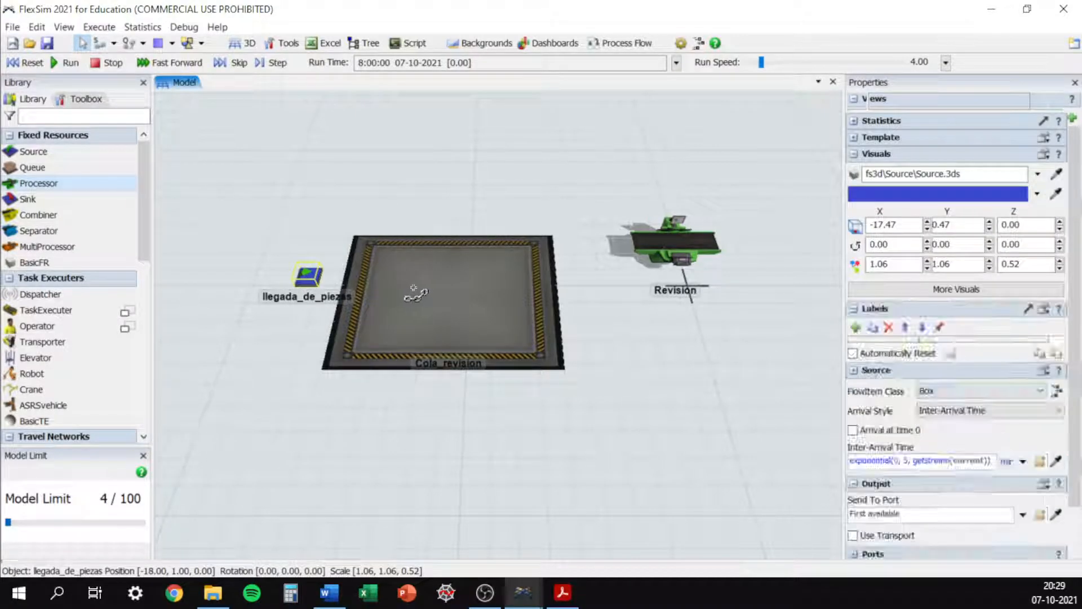
{"action": "left_click", "coordinate": [413, 293]}
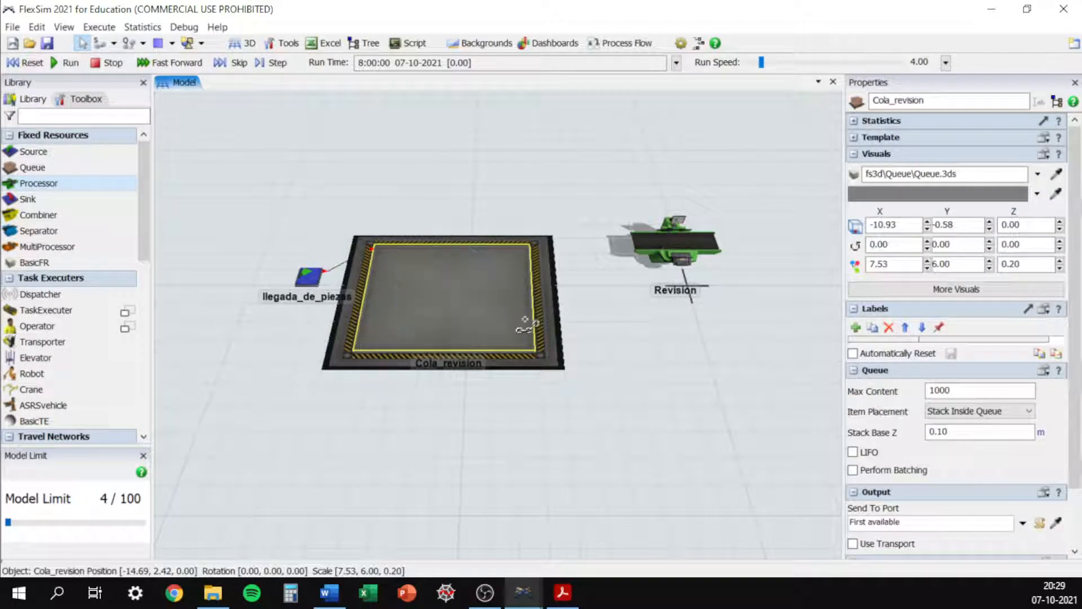
{"action": "left_click", "coordinate": [673, 243]}
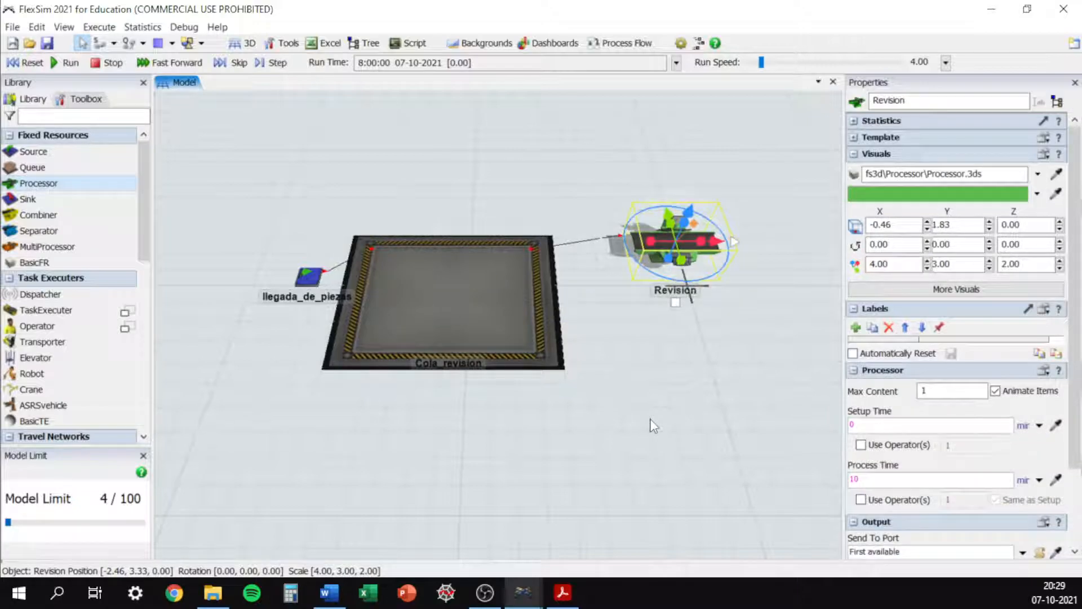
{"action": "left_click", "coordinate": [653, 426]}
{"action": "left_click_drag", "start_coordinate": [683, 406], "coordinate": [671, 422]}
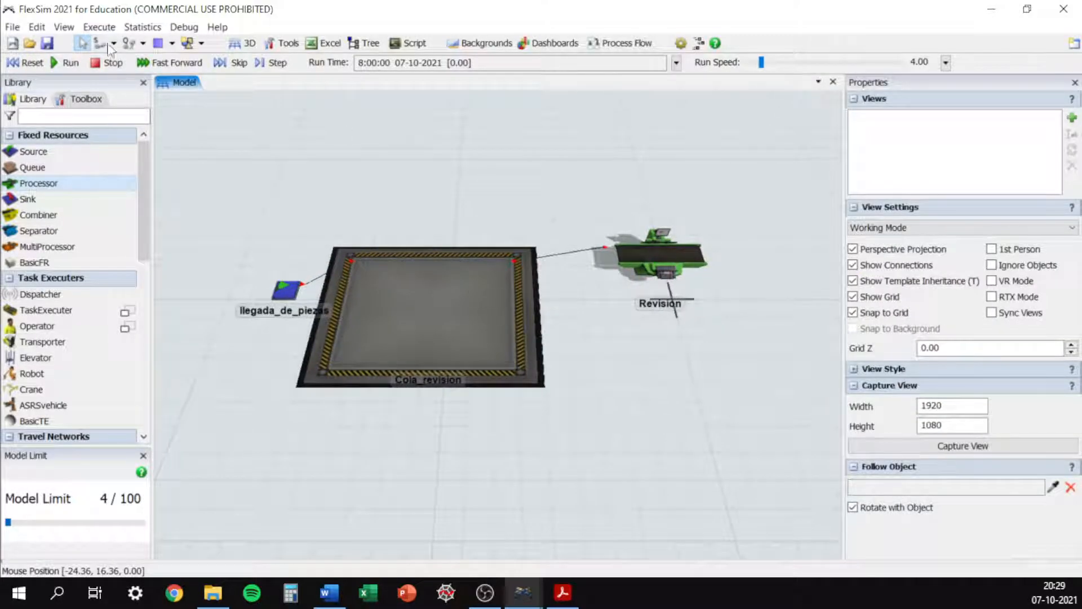
Step: Run the simulation with the run speed raised to about 427, and reset the model
{"action": "left_click", "coordinate": [66, 63]}
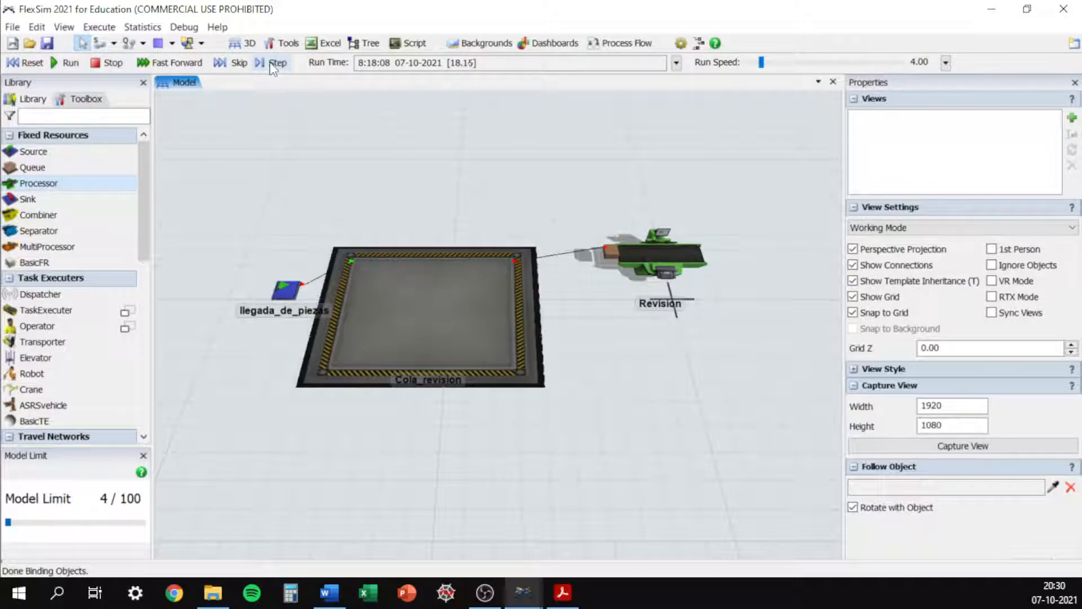
{"action": "left_click", "coordinate": [784, 63]}
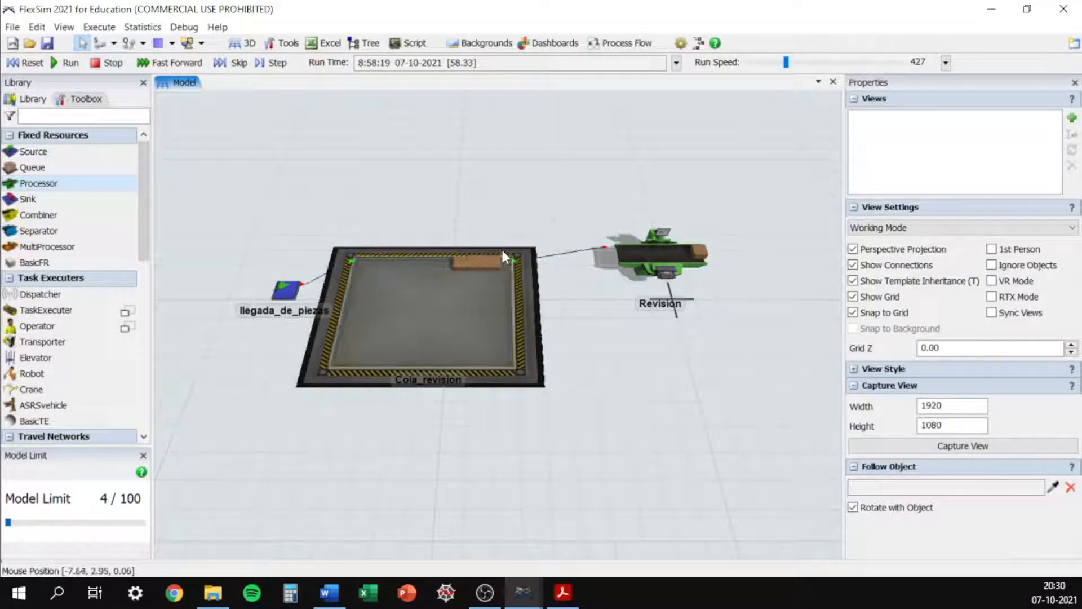
{"action": "left_click", "coordinate": [32, 63]}
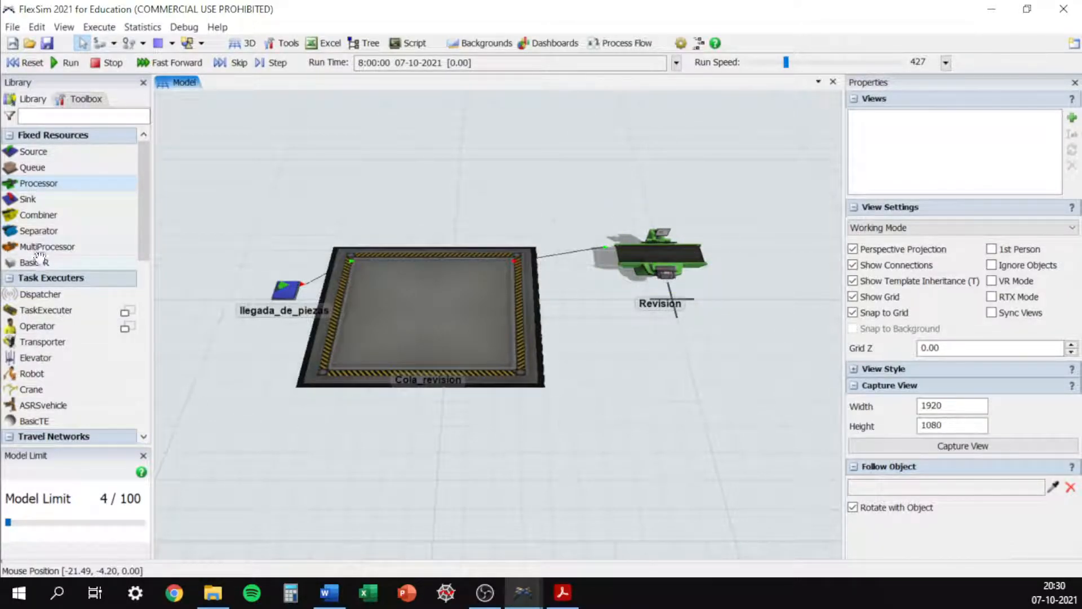
Step: Add a Dispatcher in front of Cola_revision and place two Operators side by side next to it
{"action": "left_click_drag", "start_coordinate": [52, 294], "coordinate": [535, 471]}
{"action": "left_click_drag", "start_coordinate": [601, 476], "coordinate": [624, 431]}
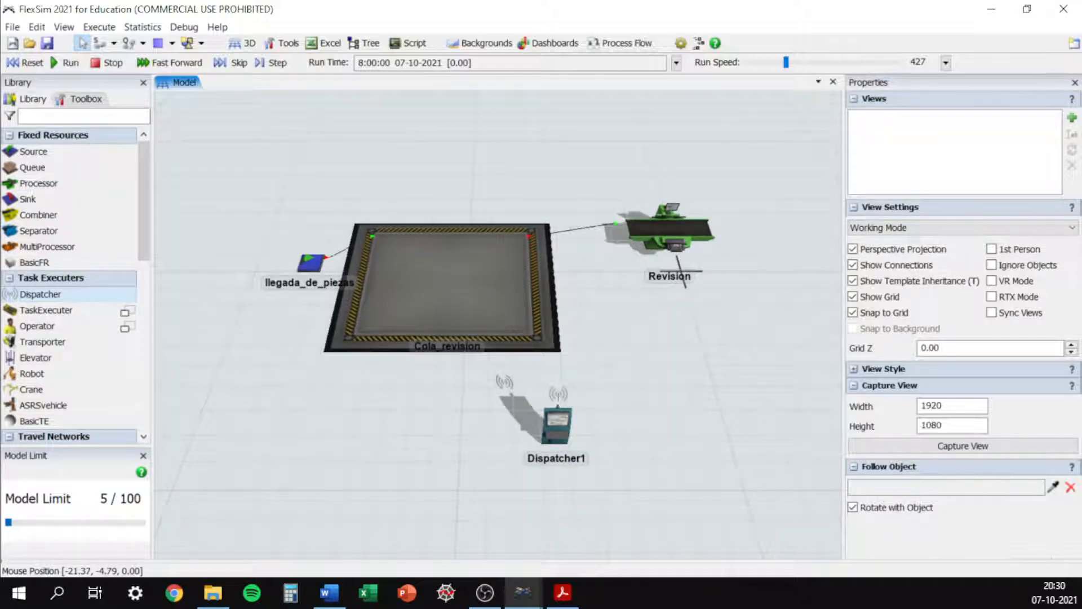
{"action": "left_click_drag", "start_coordinate": [37, 326], "coordinate": [206, 339]}
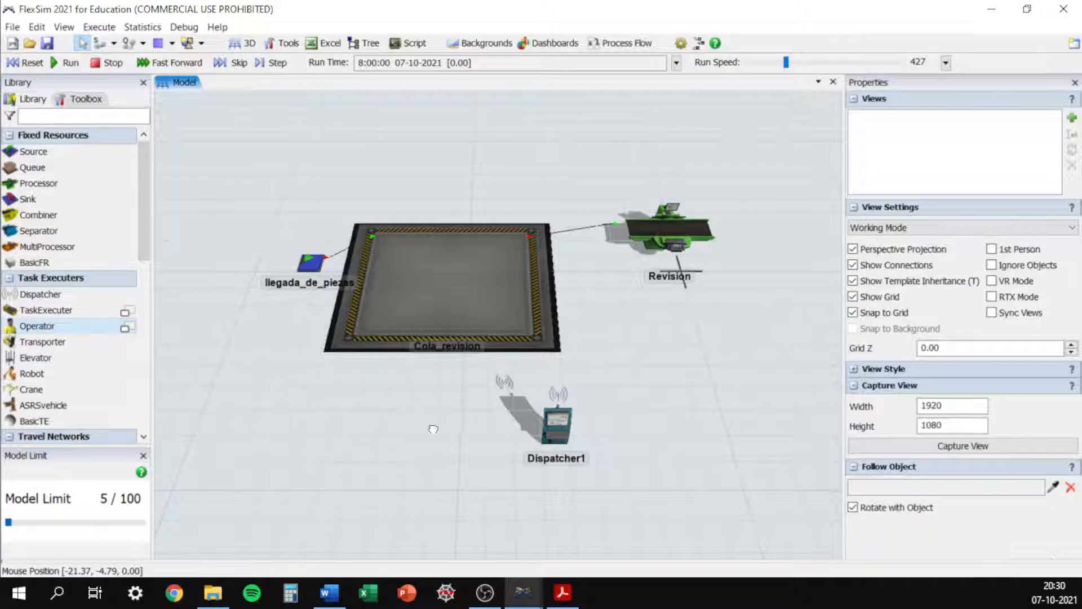
{"action": "left_click_drag", "start_coordinate": [433, 429], "coordinate": [445, 432]}
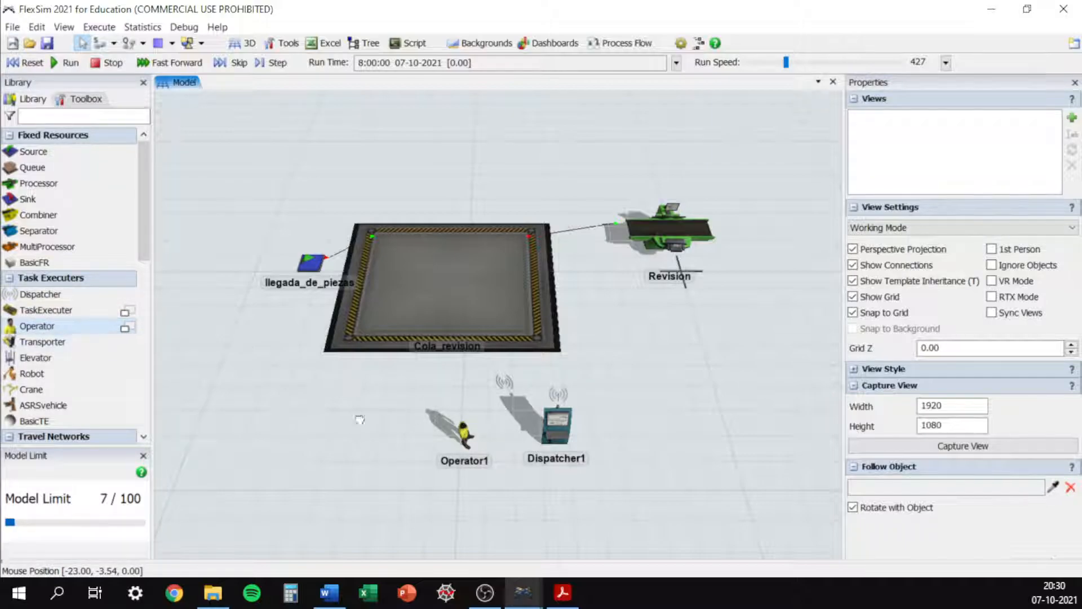
{"action": "left_click", "coordinate": [435, 433]}
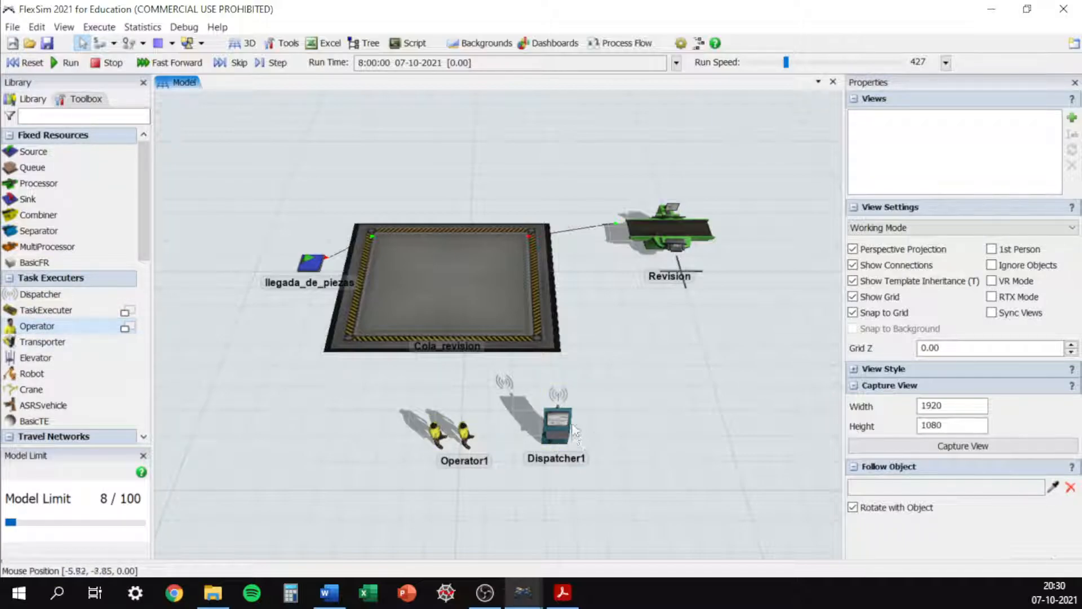
Step: Connect the dispatcher to each of the two operators with object connections
{"action": "left_click_drag", "start_coordinate": [621, 419], "coordinate": [586, 421]}
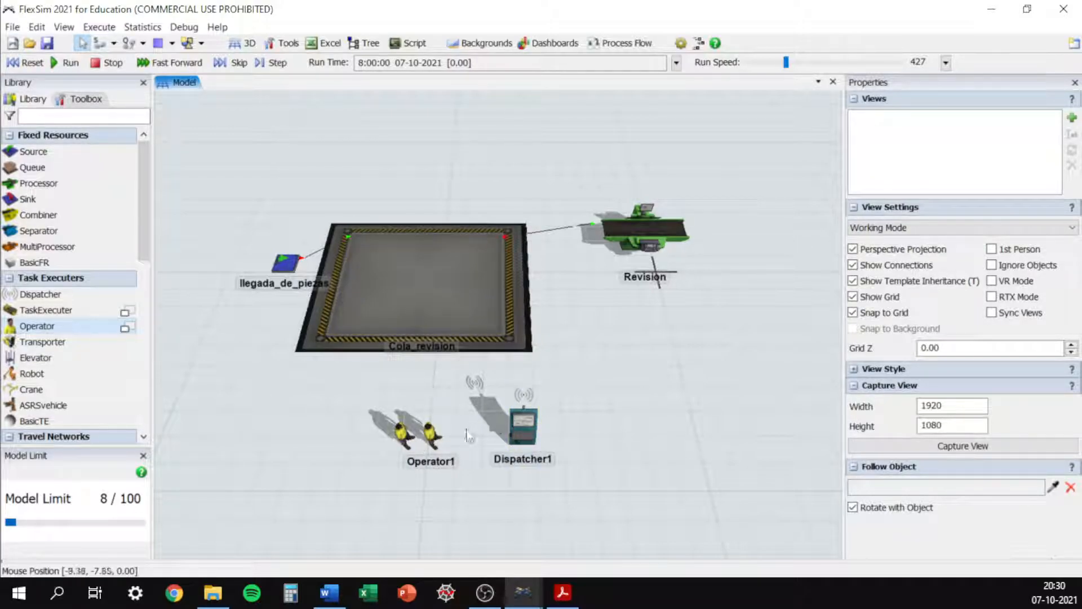
{"action": "left_click_drag", "start_coordinate": [453, 433], "coordinate": [451, 402]}
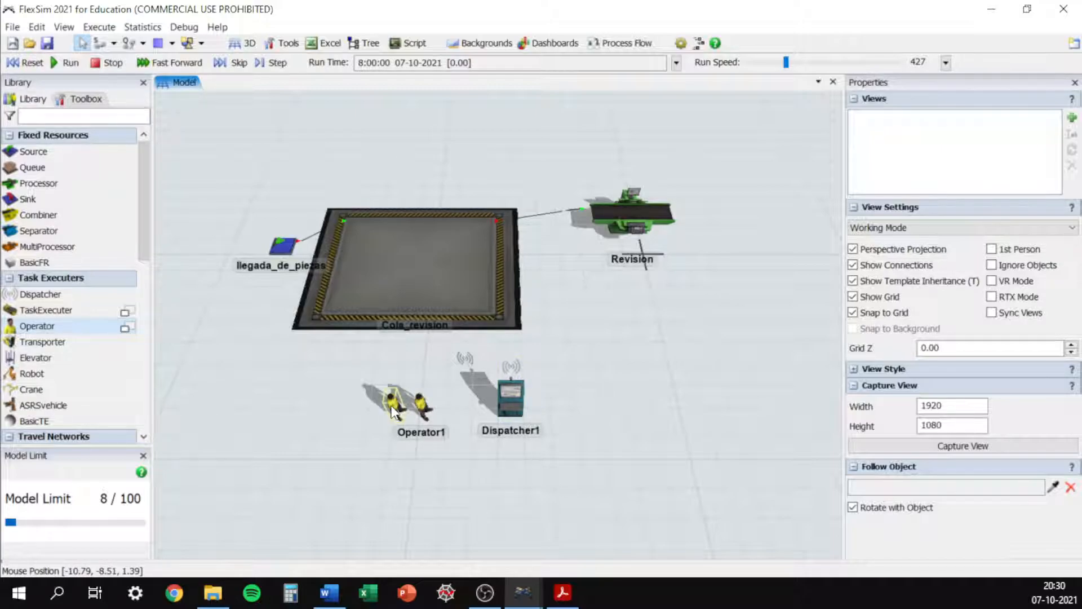
{"action": "left_click_drag", "start_coordinate": [513, 400], "coordinate": [420, 411]}
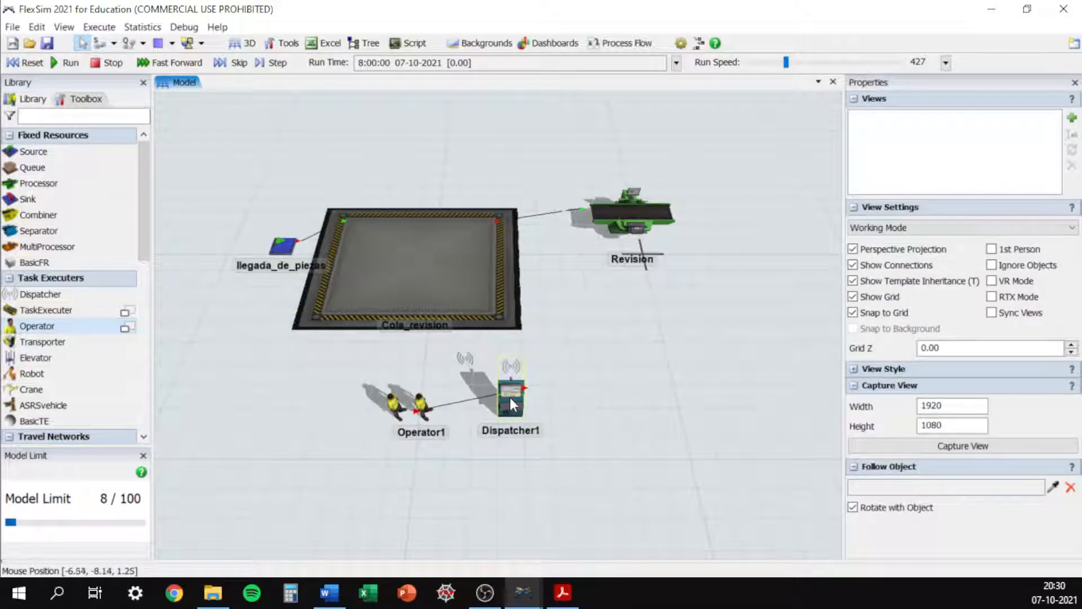
{"action": "left_click", "coordinate": [512, 398]}
{"action": "left_click_drag", "start_coordinate": [392, 404], "coordinate": [391, 405]}
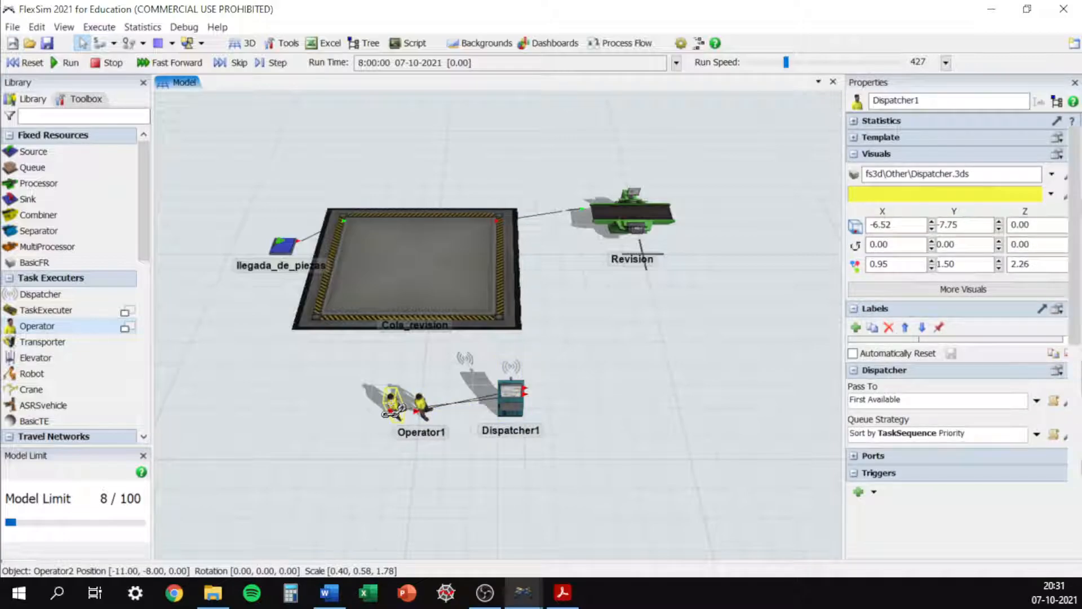
Step: Connect the dispatcher's center ports to Cola_revision and to the Revision processor
{"action": "left_click_drag", "start_coordinate": [588, 348], "coordinate": [569, 385]}
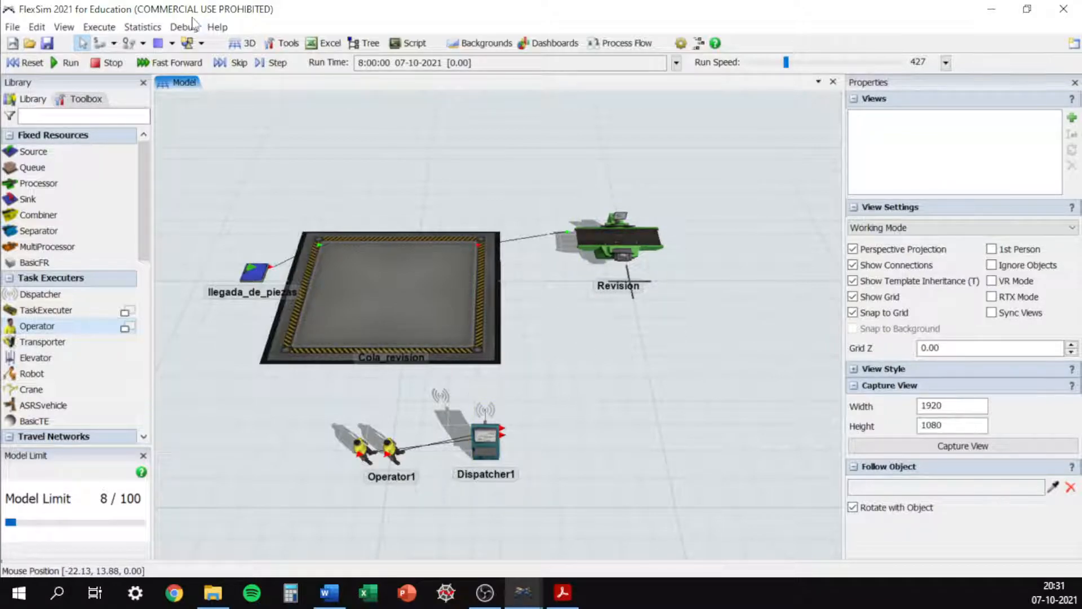
{"action": "left_click", "coordinate": [113, 43]}
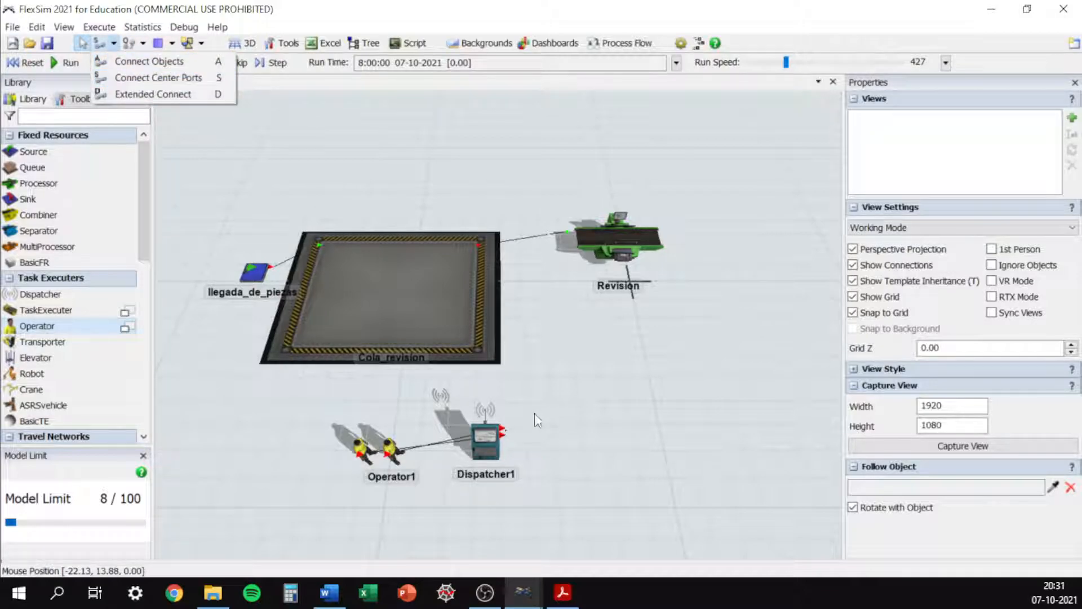
{"action": "left_click", "coordinate": [578, 434]}
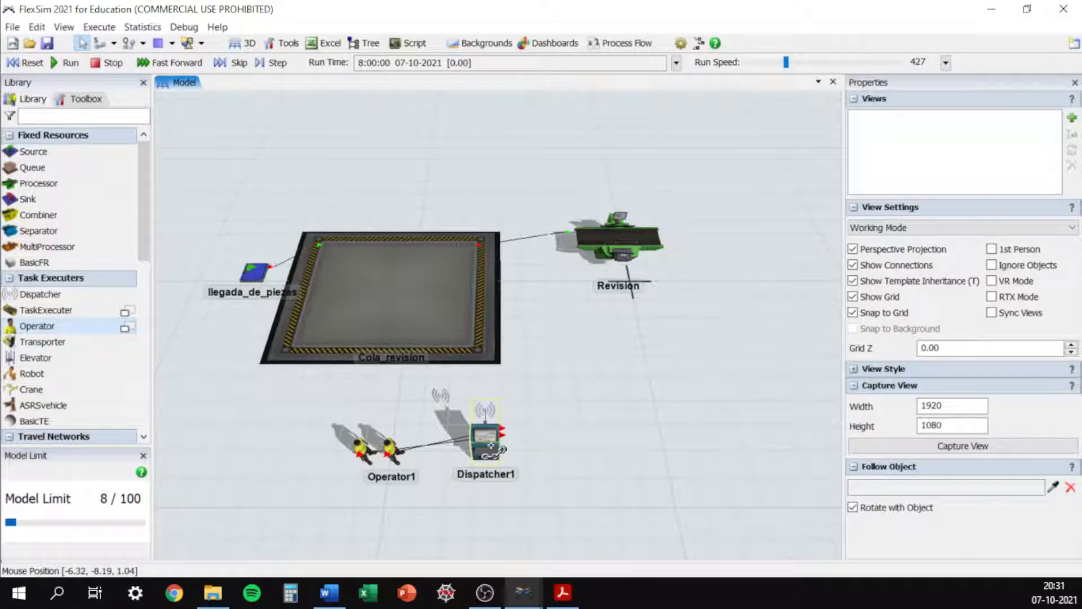
{"action": "left_click", "coordinate": [491, 446]}
{"action": "left_click", "coordinate": [386, 330]}
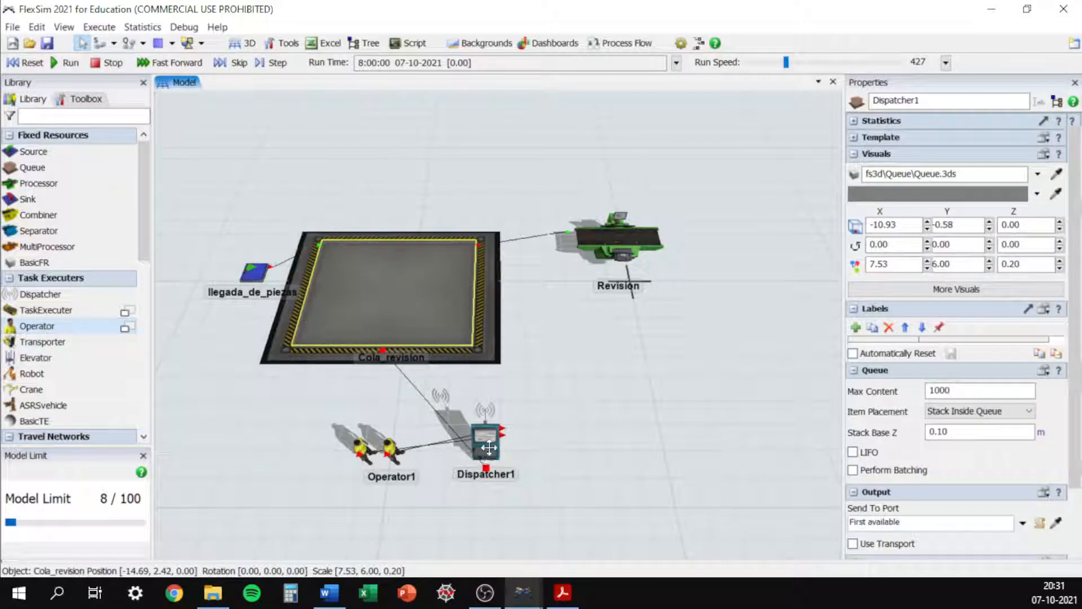
{"action": "left_click", "coordinate": [489, 447]}
{"action": "left_click", "coordinate": [626, 243]}
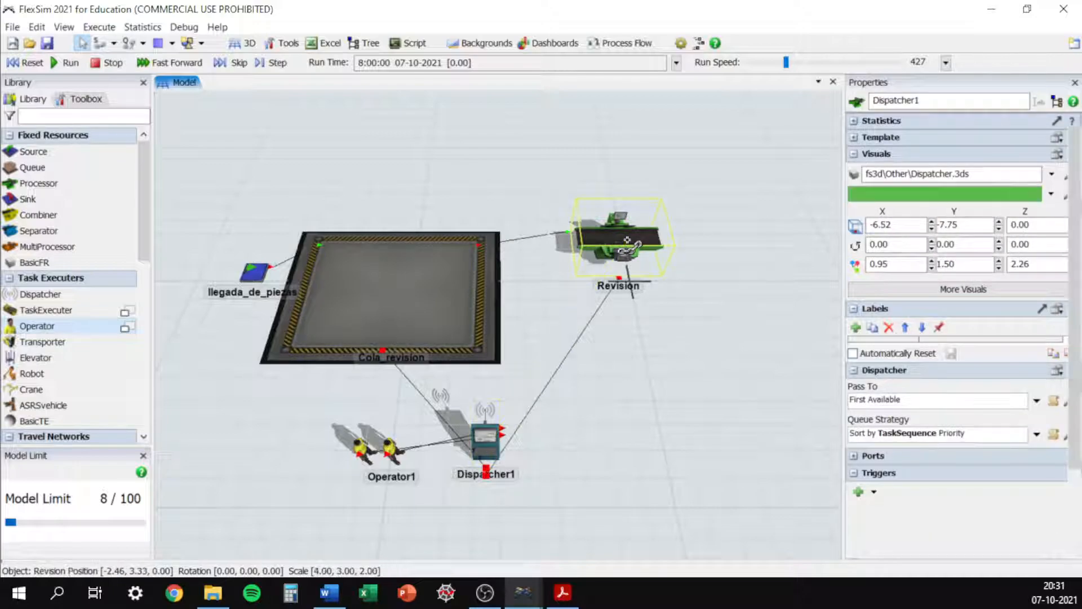
{"action": "left_click", "coordinate": [631, 422]}
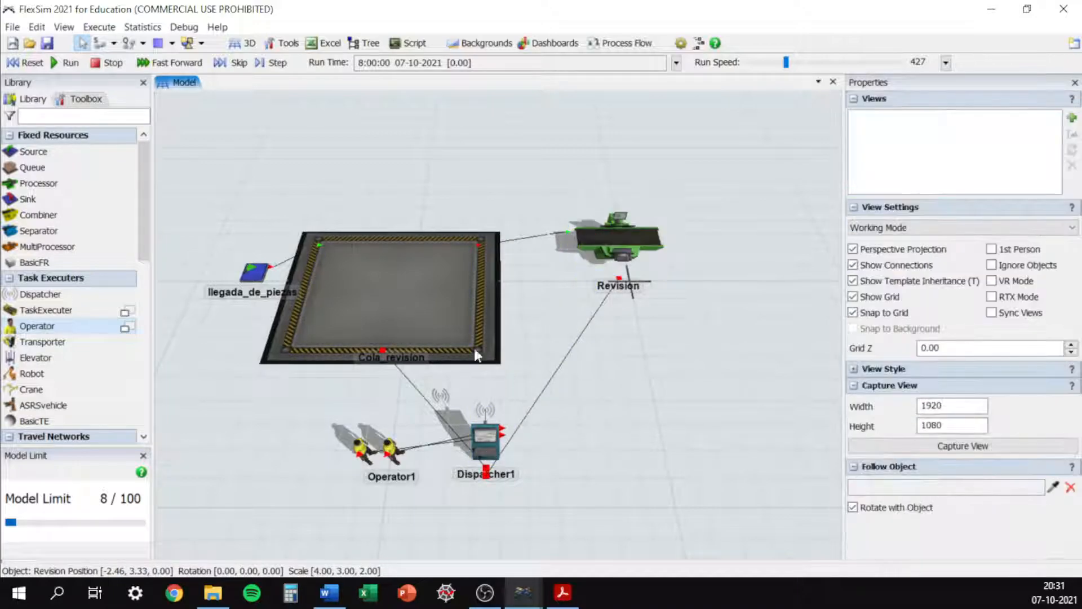
Step: Enable transport use for the output of Cola_revision
{"action": "left_click", "coordinate": [428, 298]}
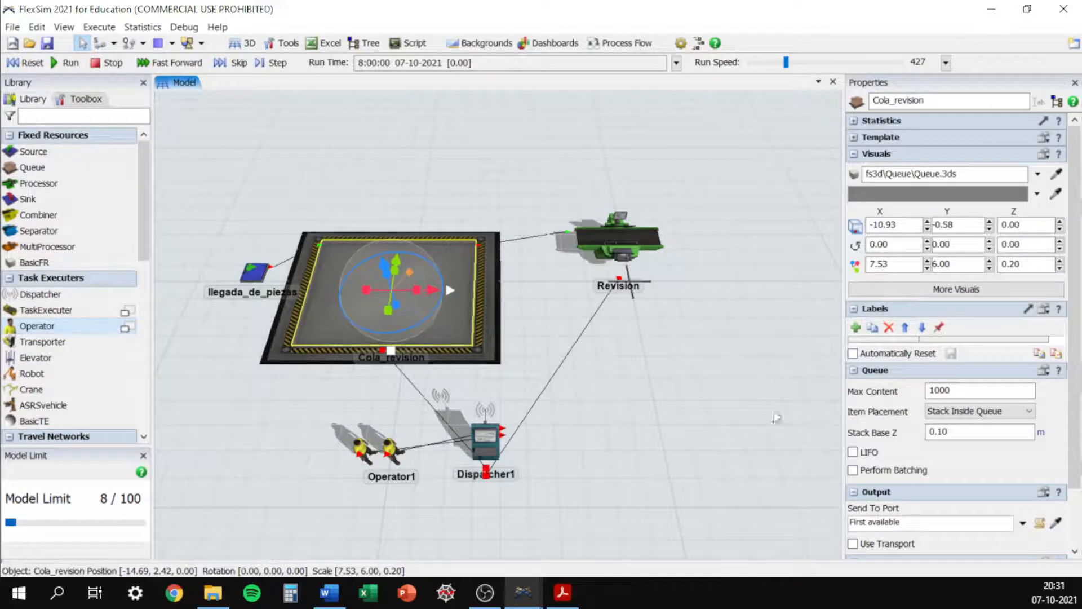
{"action": "scroll", "coordinate": [1029, 361], "scroll_direction": "down", "scroll_amount": 3}
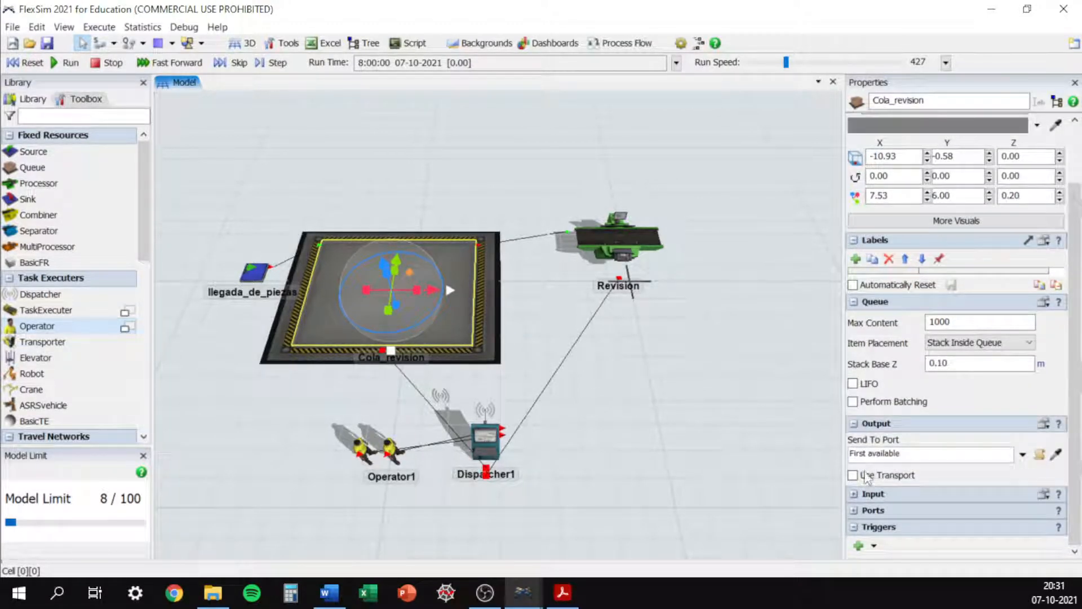
{"action": "left_click", "coordinate": [853, 475]}
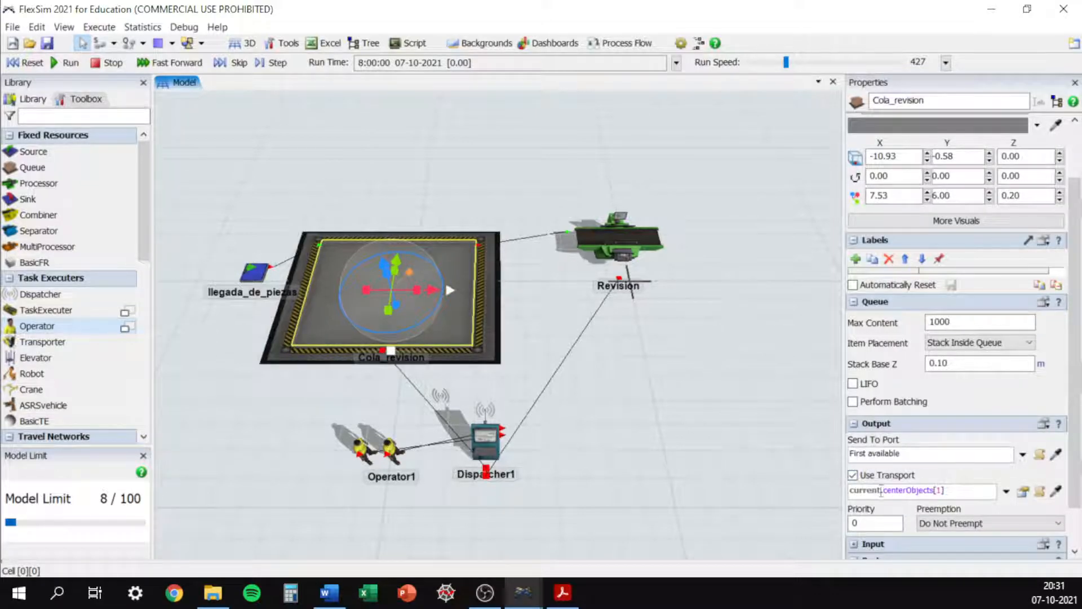
Step: Check the central port connections of Cola_revision
{"action": "scroll", "coordinate": [1067, 331], "scroll_direction": "down", "scroll_amount": 2}
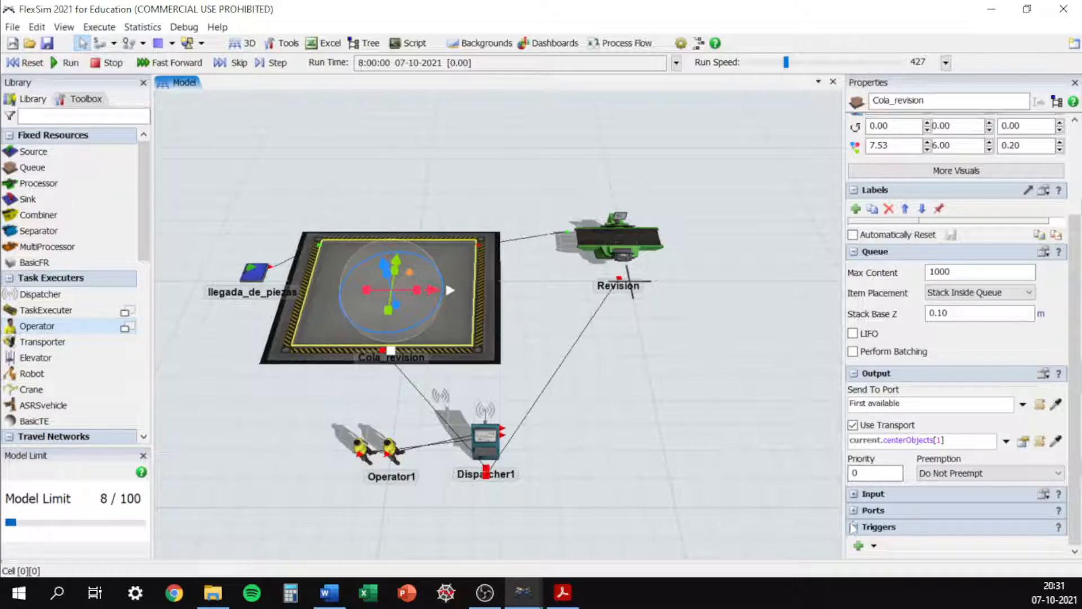
{"action": "left_click", "coordinate": [855, 512]}
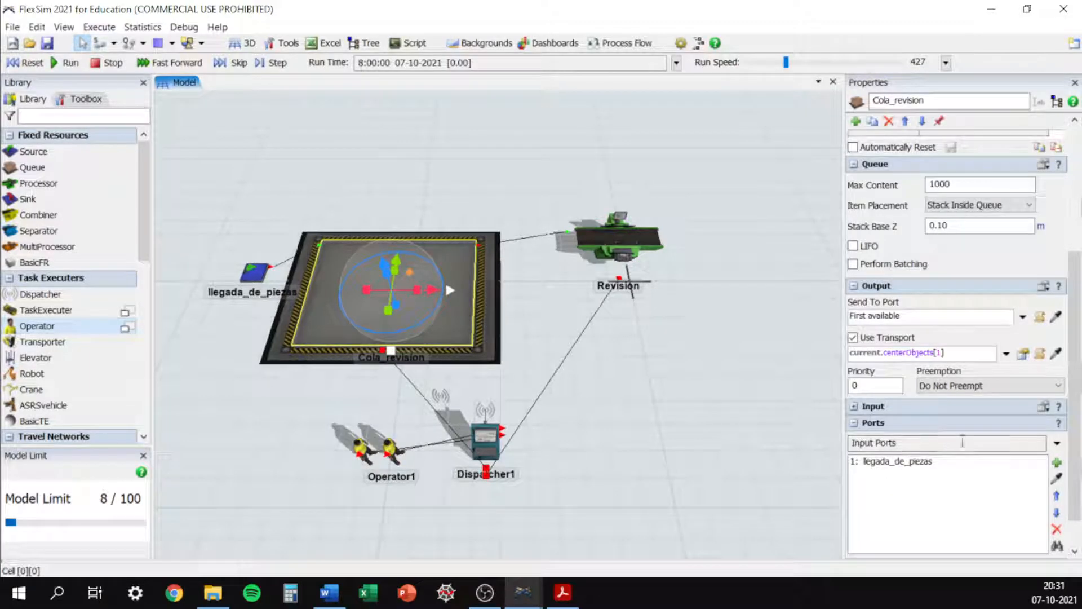
{"action": "left_click", "coordinate": [1057, 443]}
{"action": "left_click", "coordinate": [1019, 476]}
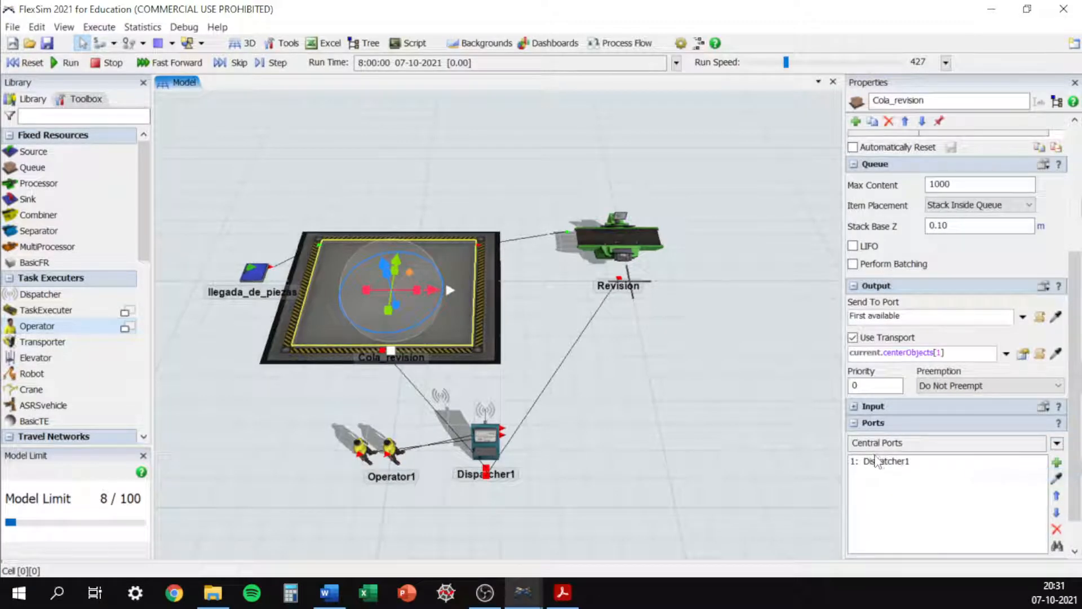
{"action": "left_click", "coordinate": [543, 452]}
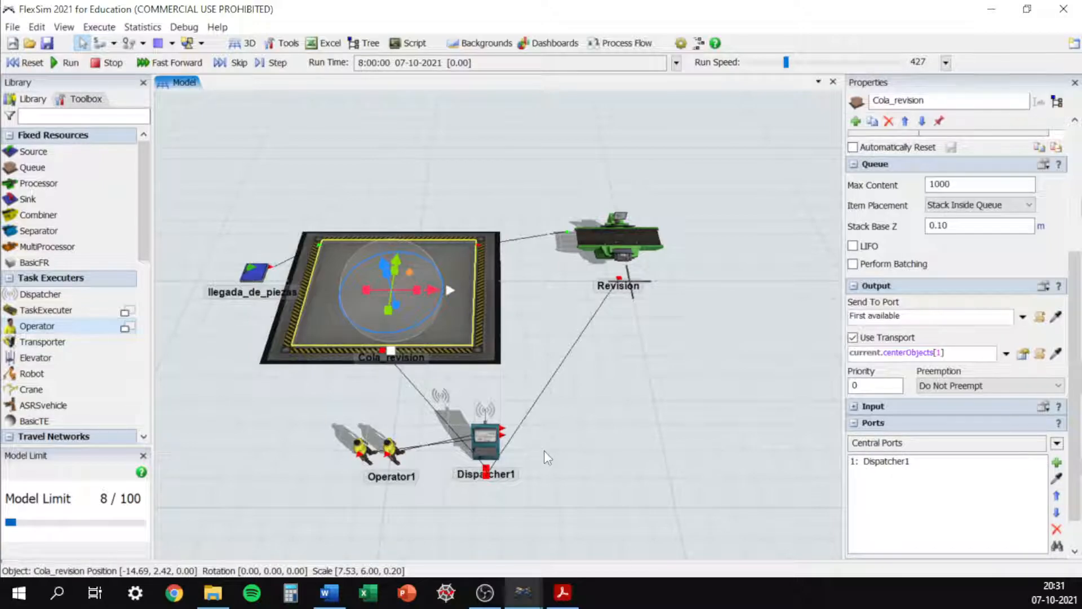
Step: Enable the use of 1 operator for the Revision processor's process time and check its central port connections
{"action": "left_click", "coordinate": [613, 240]}
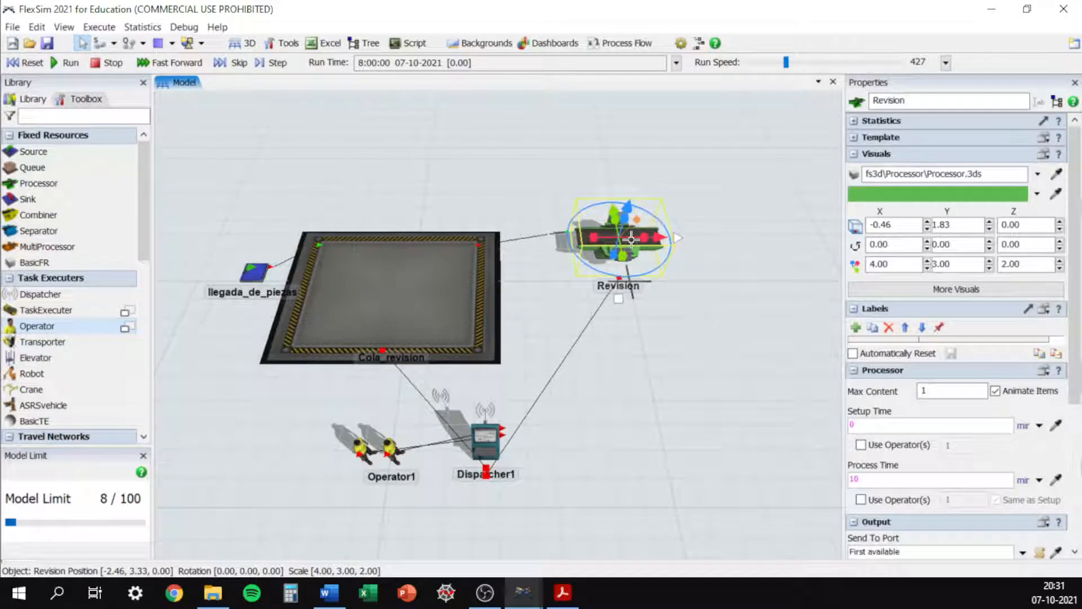
{"action": "left_click", "coordinate": [861, 500]}
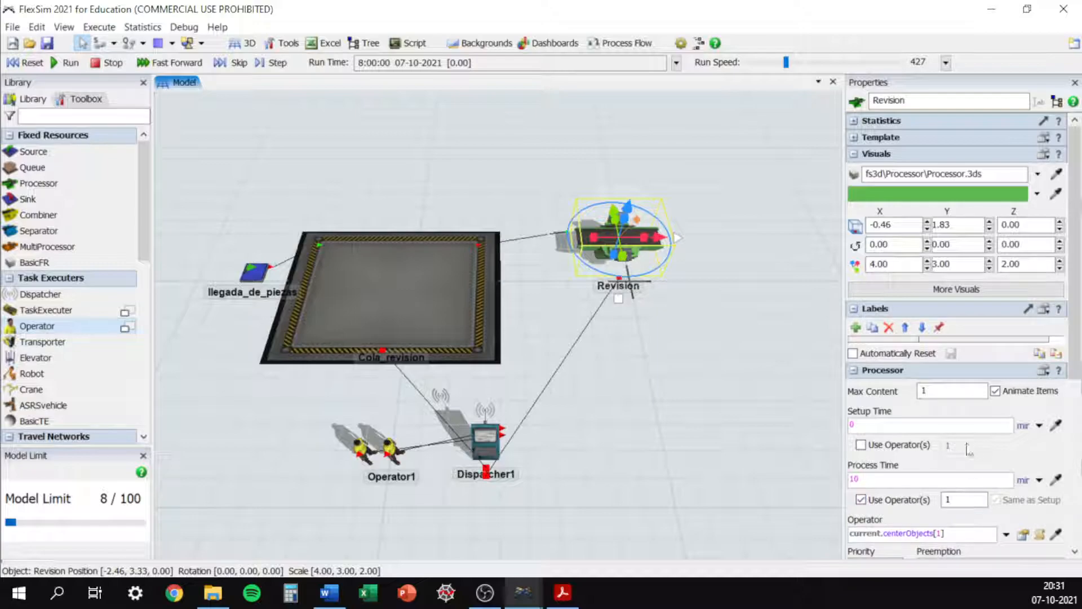
{"action": "scroll", "coordinate": [1077, 319], "scroll_direction": "down", "scroll_amount": 5}
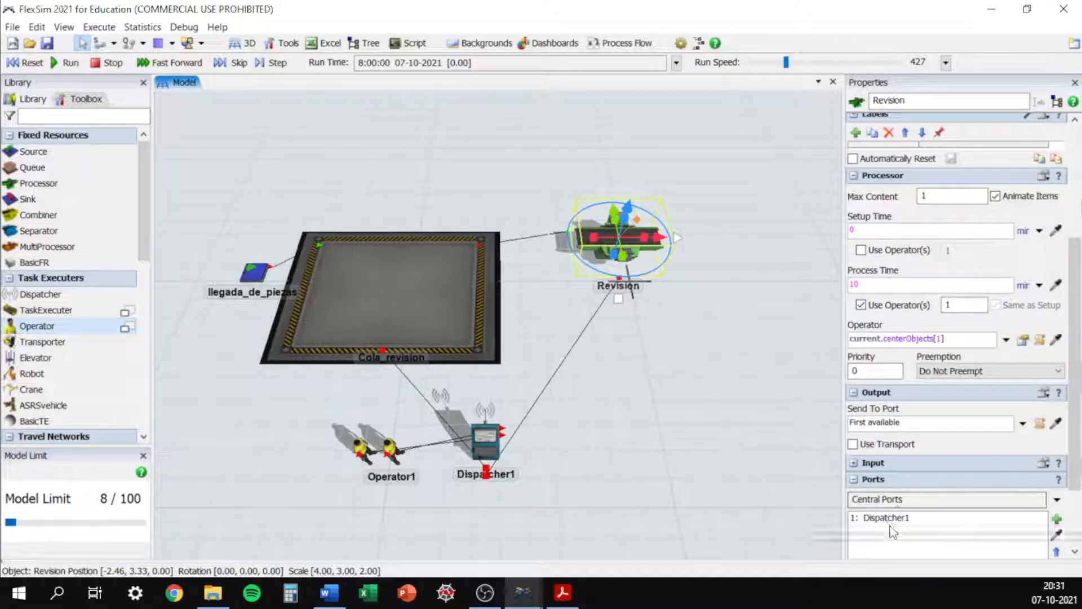
Step: Add a Rack beyond the Revision processor and name it piezas_listas
{"action": "left_click_drag", "start_coordinate": [727, 412], "coordinate": [564, 388]}
{"action": "scroll", "coordinate": [684, 402], "scroll_direction": "down", "scroll_amount": 3}
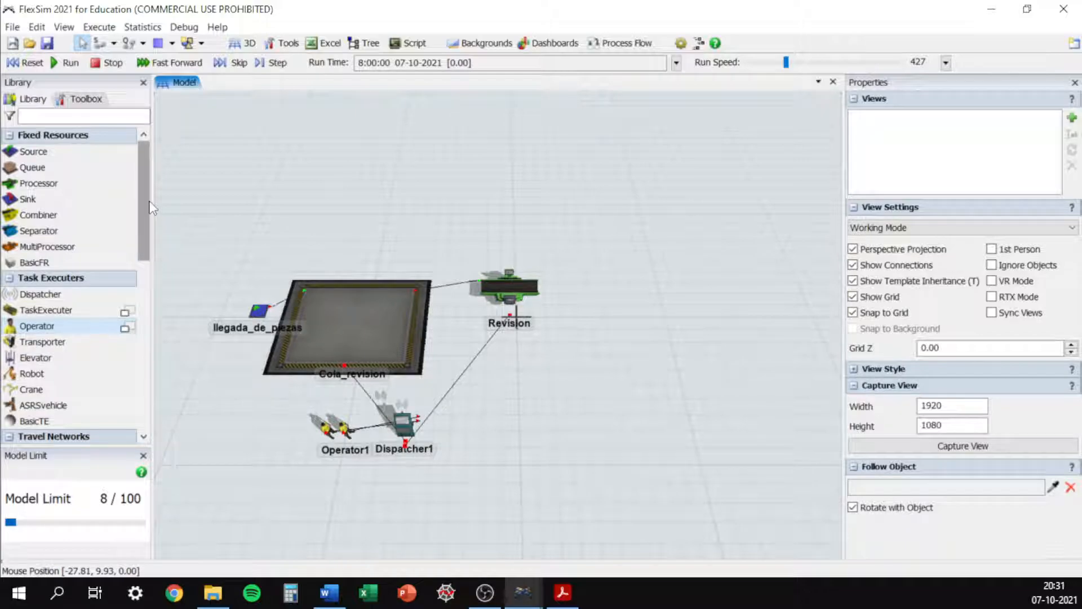
{"action": "left_click_drag", "start_coordinate": [144, 207], "coordinate": [126, 341]}
{"action": "left_click_drag", "start_coordinate": [29, 287], "coordinate": [218, 280]}
{"action": "left_click_drag", "start_coordinate": [659, 243], "coordinate": [660, 243]}
{"action": "left_click_drag", "start_coordinate": [673, 361], "coordinate": [529, 365]}
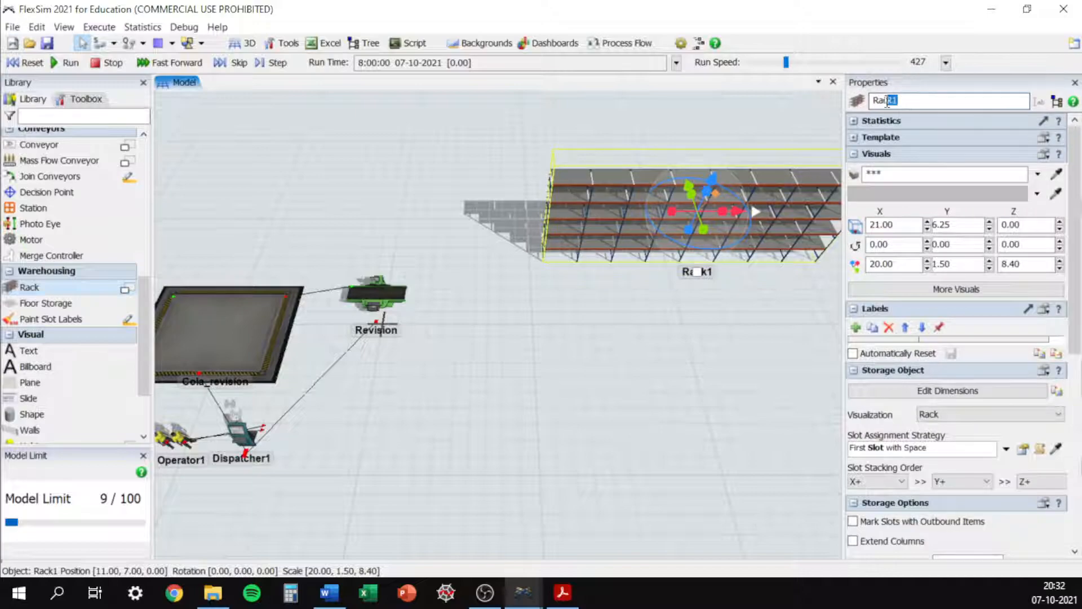
{"action": "type", "text": "pieza"}
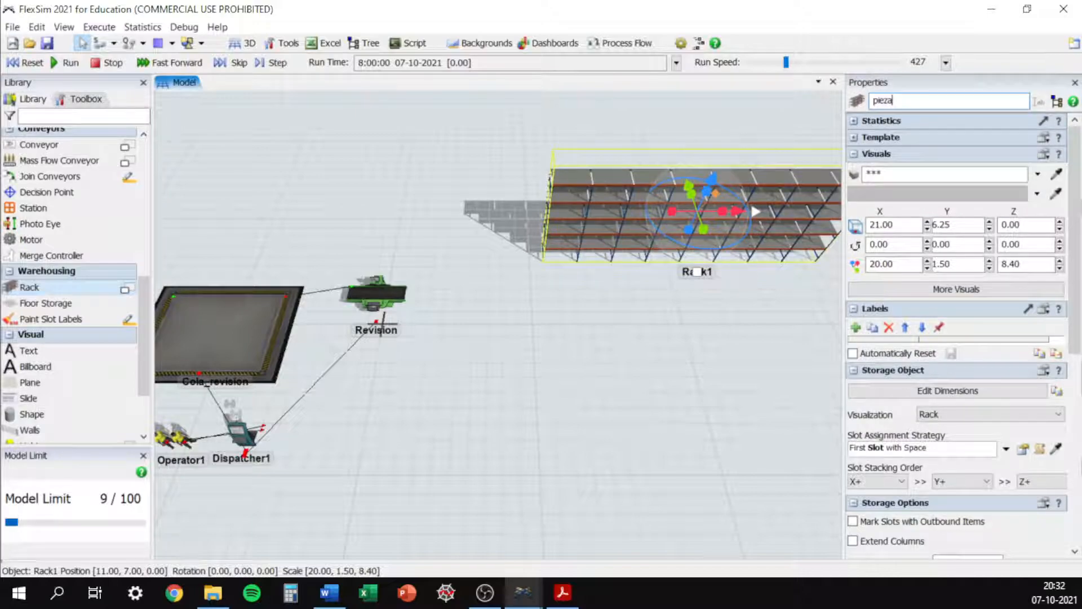
{"action": "type", "text": "s_listas"}
{"action": "left_click", "coordinate": [551, 374]}
Step: Add a second Rack in front of piezas_listas, space it apart and rotate it -180 degrees about Z
{"action": "left_click_drag", "start_coordinate": [36, 288], "coordinate": [559, 339]}
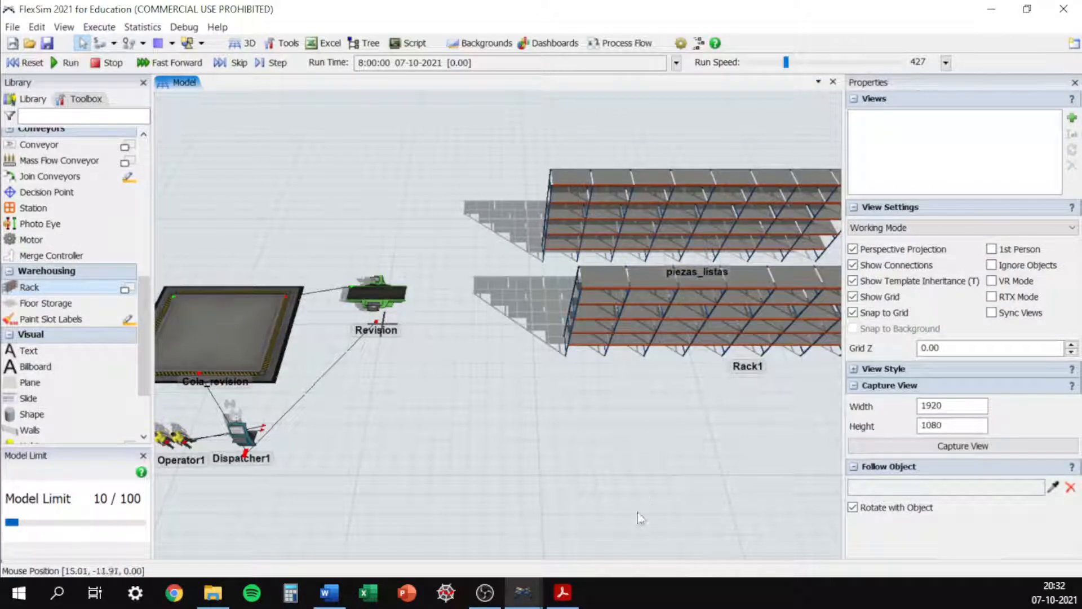
{"action": "left_click_drag", "start_coordinate": [636, 516], "coordinate": [537, 503]}
{"action": "left_click_drag", "start_coordinate": [616, 329], "coordinate": [702, 239]}
{"action": "right_click_drag", "start_coordinate": [372, 152], "coordinate": [580, 146]}
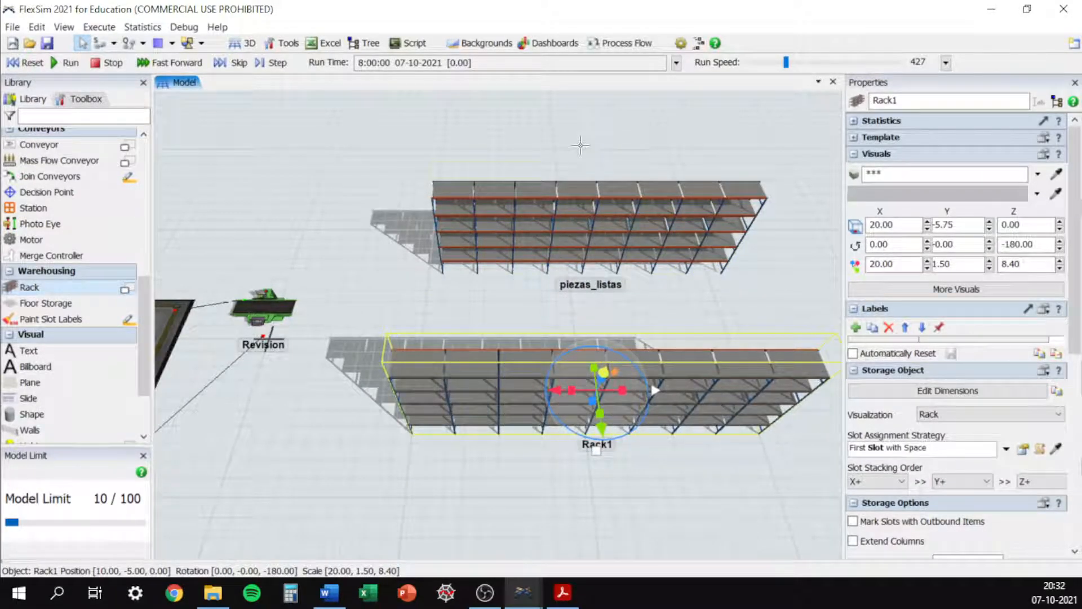
Step: Rename the second, rotated rack as piezas_falladas
{"action": "left_click", "coordinate": [704, 381]}
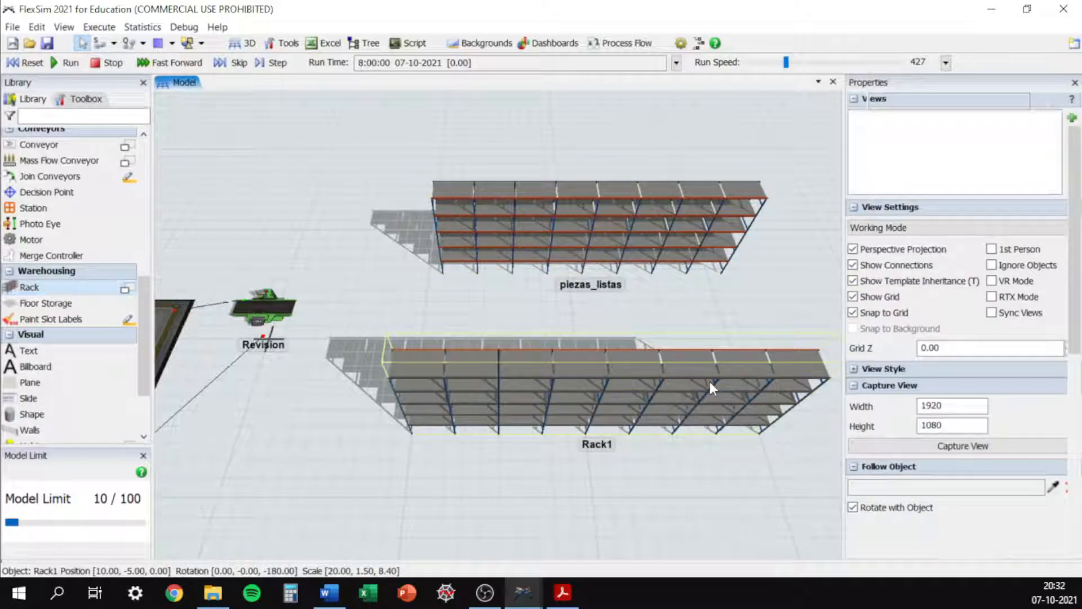
{"action": "left_click", "coordinate": [709, 382]}
{"action": "double_click", "coordinate": [917, 101]}
{"action": "type", "text": "piezas_falladas"}
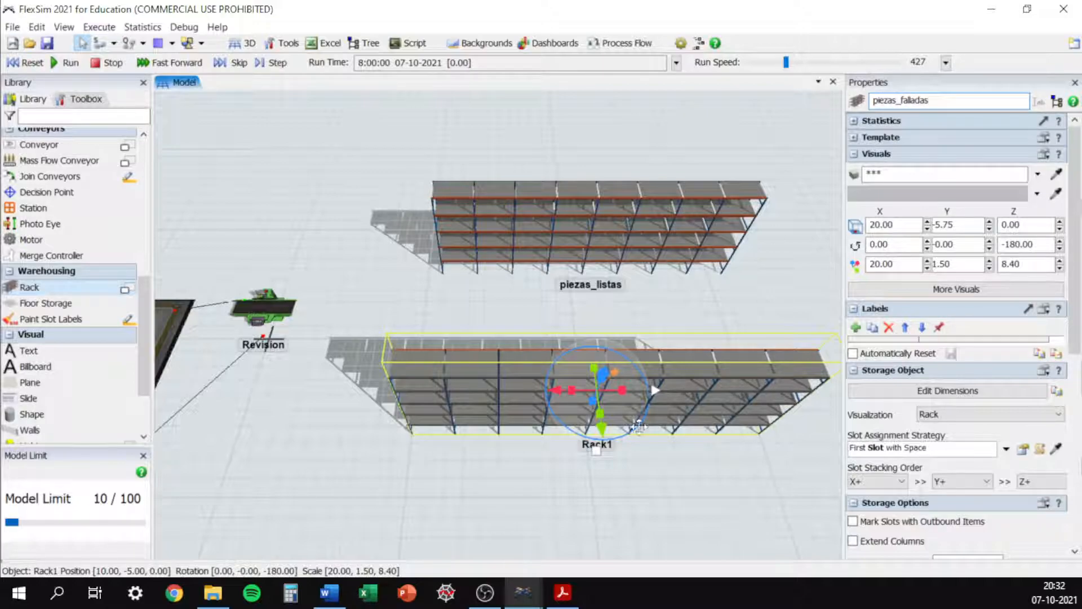
{"action": "key", "text": "Return"}
Step: Add an On Creation trigger with a Set Label and Color action to the llegada_de_piezas source
{"action": "left_click_drag", "start_coordinate": [501, 512], "coordinate": [614, 498]}
{"action": "right_click_drag", "start_coordinate": [614, 499], "coordinate": [586, 488]}
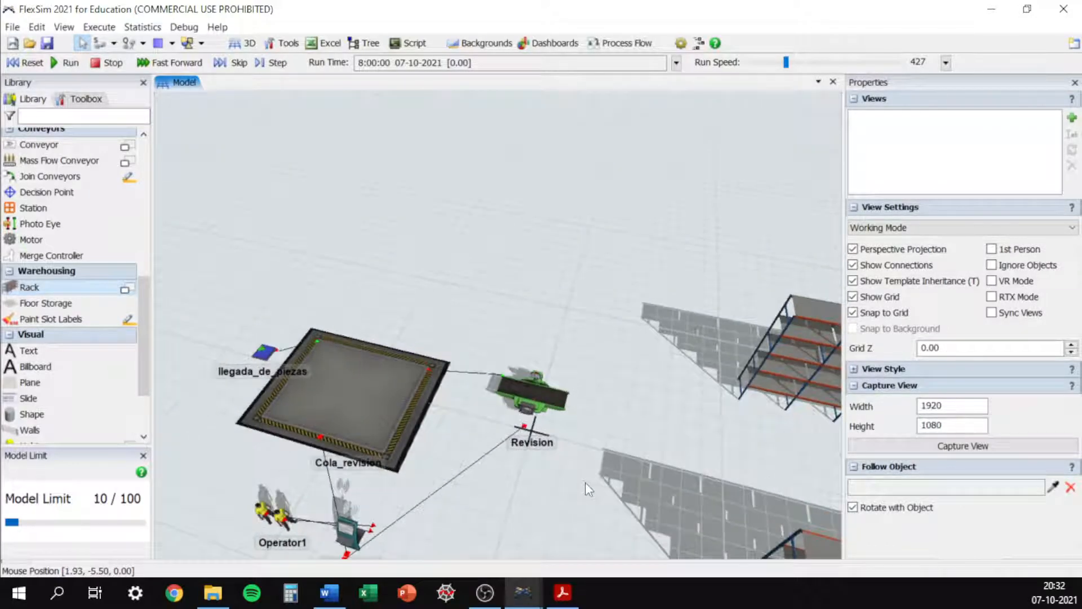
{"action": "left_click_drag", "start_coordinate": [540, 507], "coordinate": [613, 476]}
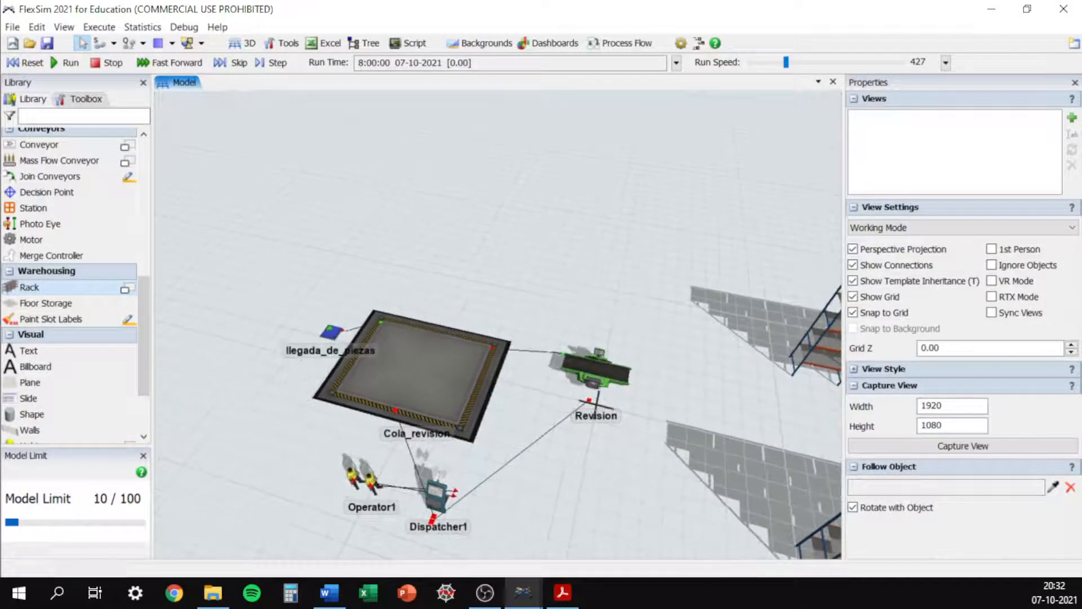
{"action": "left_click", "coordinate": [329, 337]}
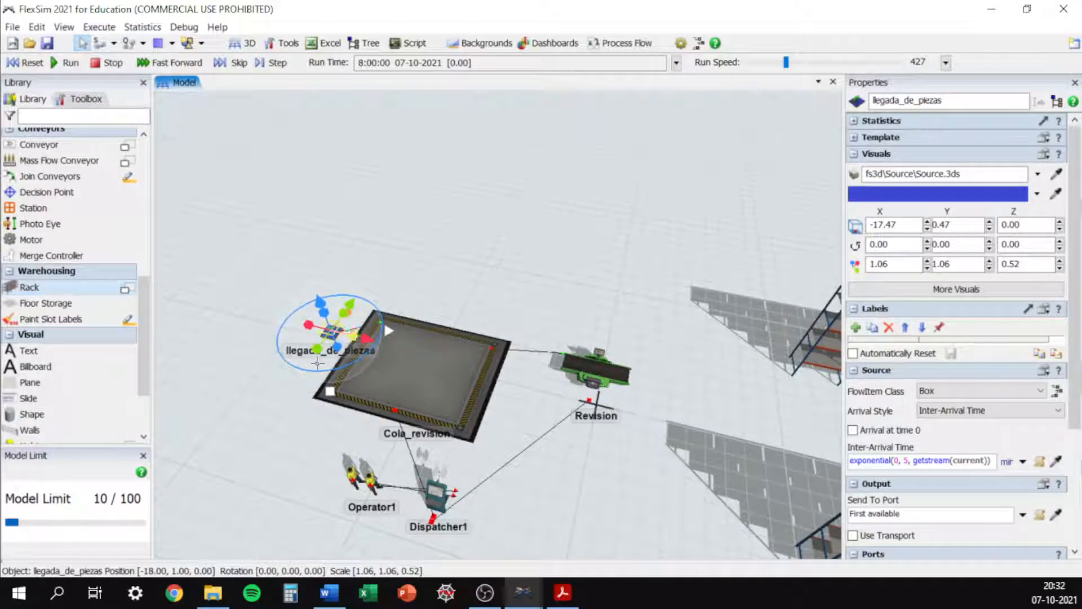
{"action": "left_click_drag", "start_coordinate": [1077, 188], "coordinate": [1071, 285]}
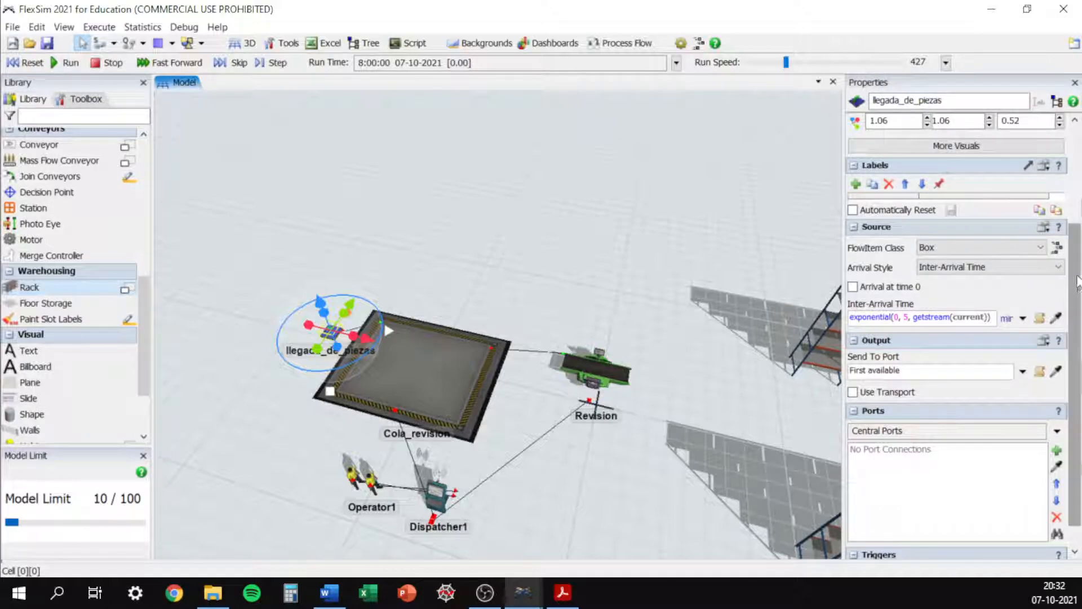
{"action": "scroll", "coordinate": [1078, 283], "scroll_direction": "down", "scroll_amount": 1}
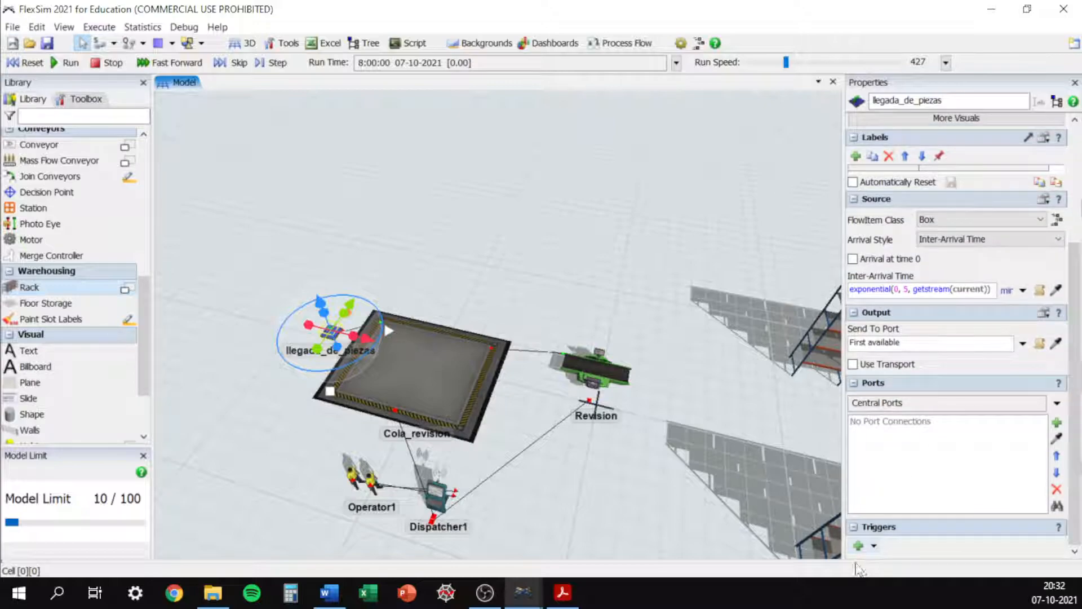
{"action": "left_click", "coordinate": [873, 546]}
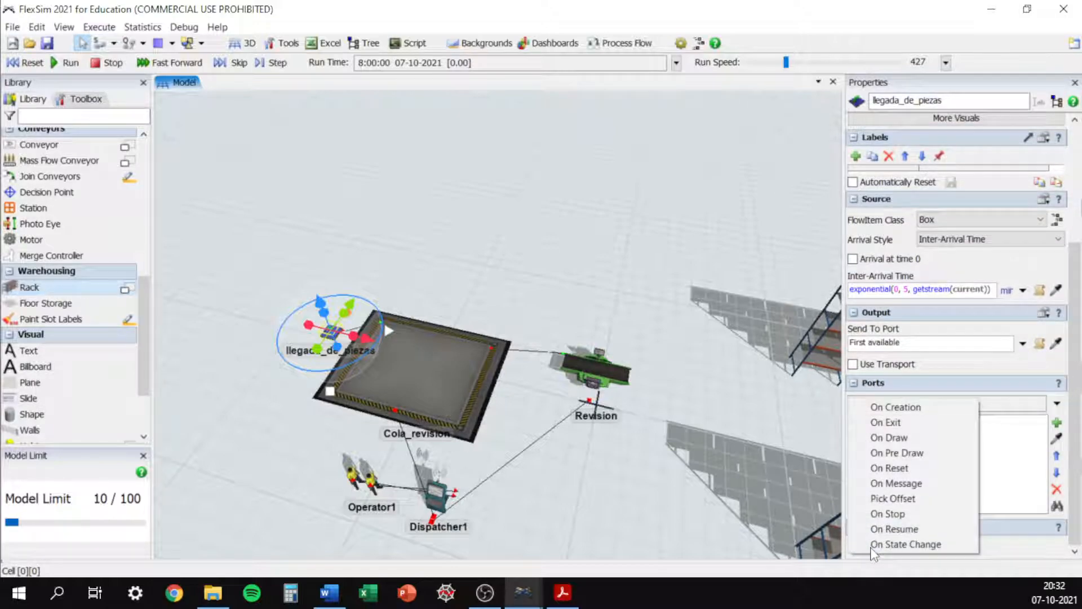
{"action": "left_click", "coordinate": [923, 412]}
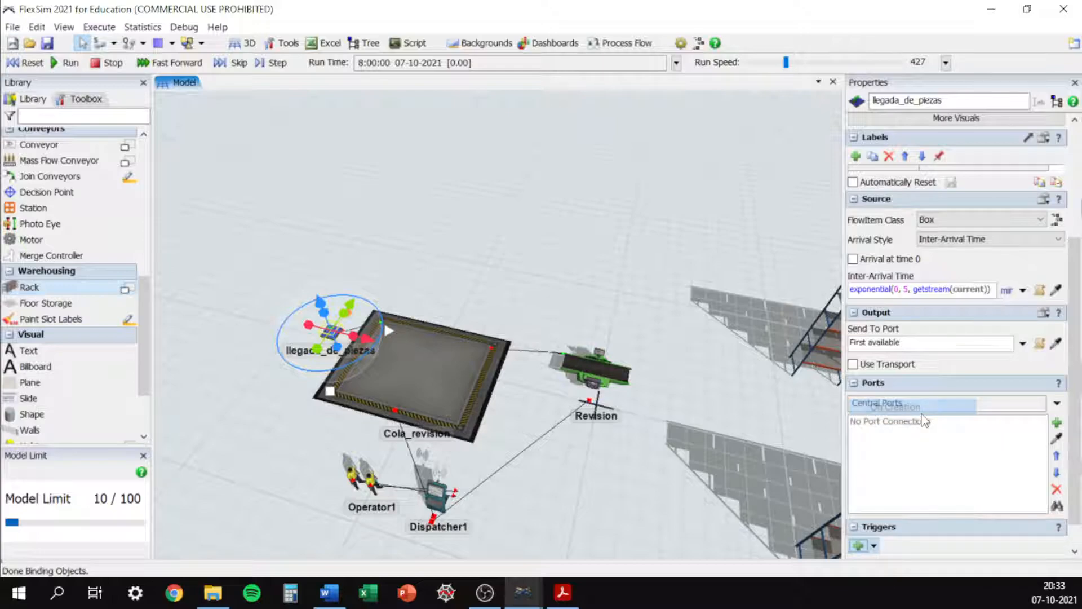
{"action": "scroll", "coordinate": [1078, 437], "scroll_direction": "down", "scroll_amount": 1}
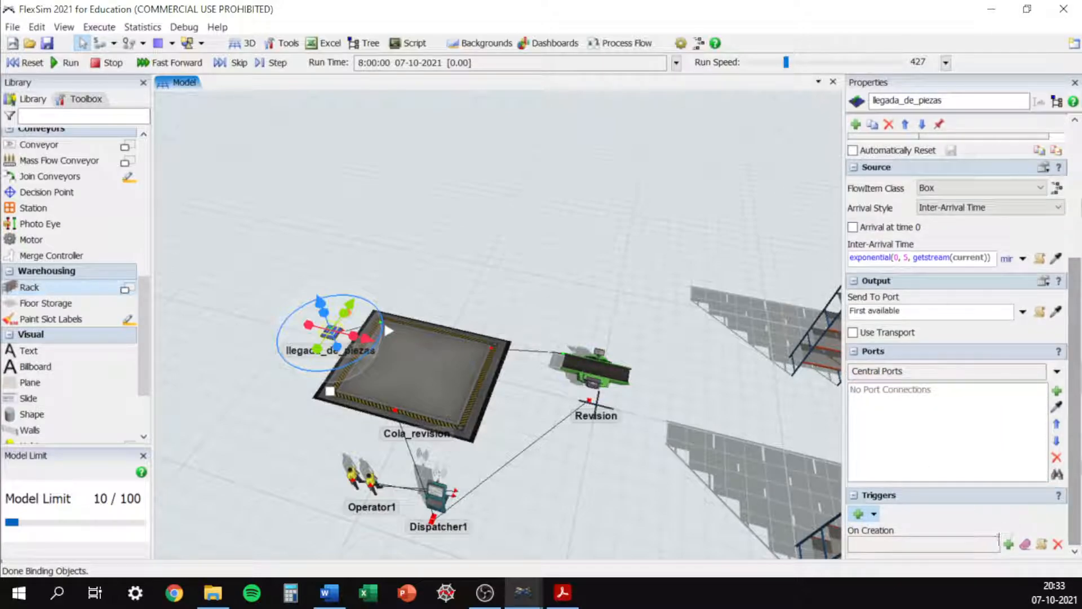
{"action": "left_click", "coordinate": [1009, 545]}
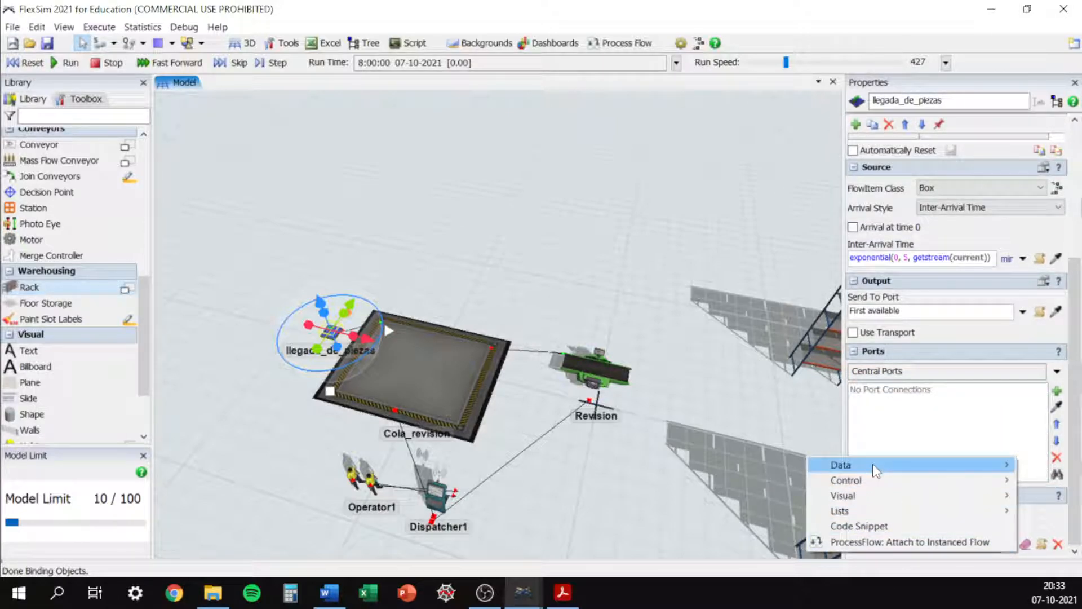
{"action": "mouse_move", "coordinate": [878, 467]}
{"action": "left_click", "coordinate": [727, 482]}
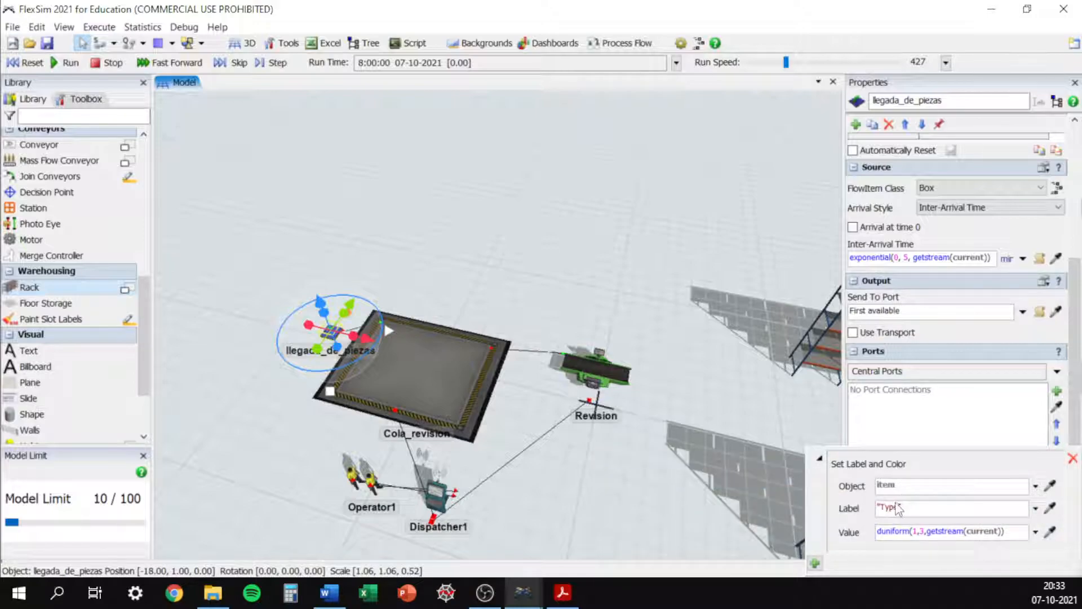
Step: Name the label in the source's Set Label and Color action "estado"
{"action": "double_click", "coordinate": [896, 508]}
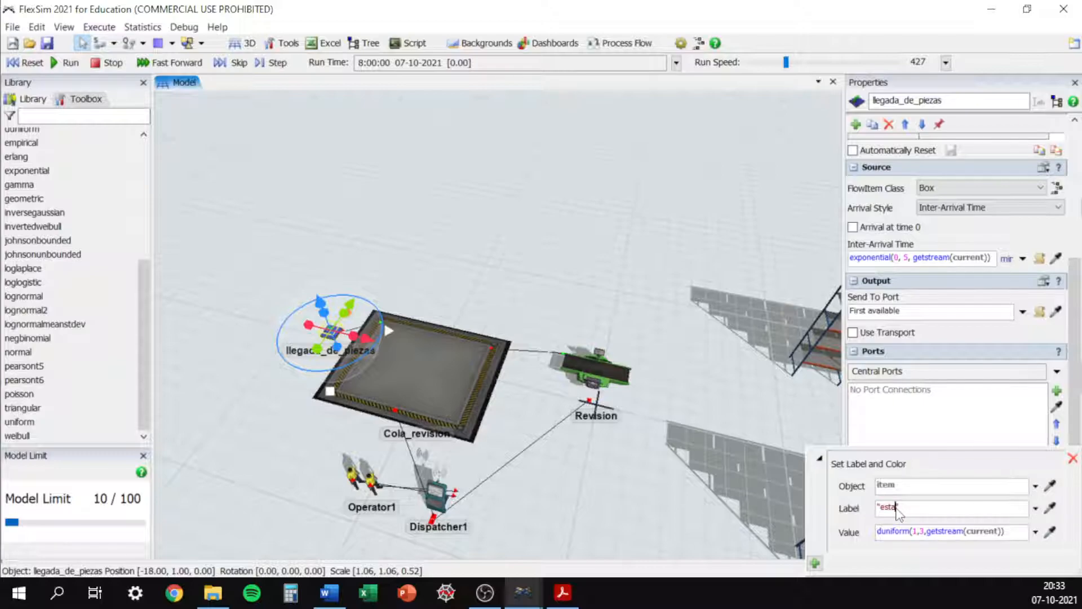
{"action": "type", "text": "estado"}
{"action": "left_click", "coordinate": [924, 532]}
{"action": "mouse_move", "coordinate": [906, 536]}
{"action": "left_click", "coordinate": [682, 499]}
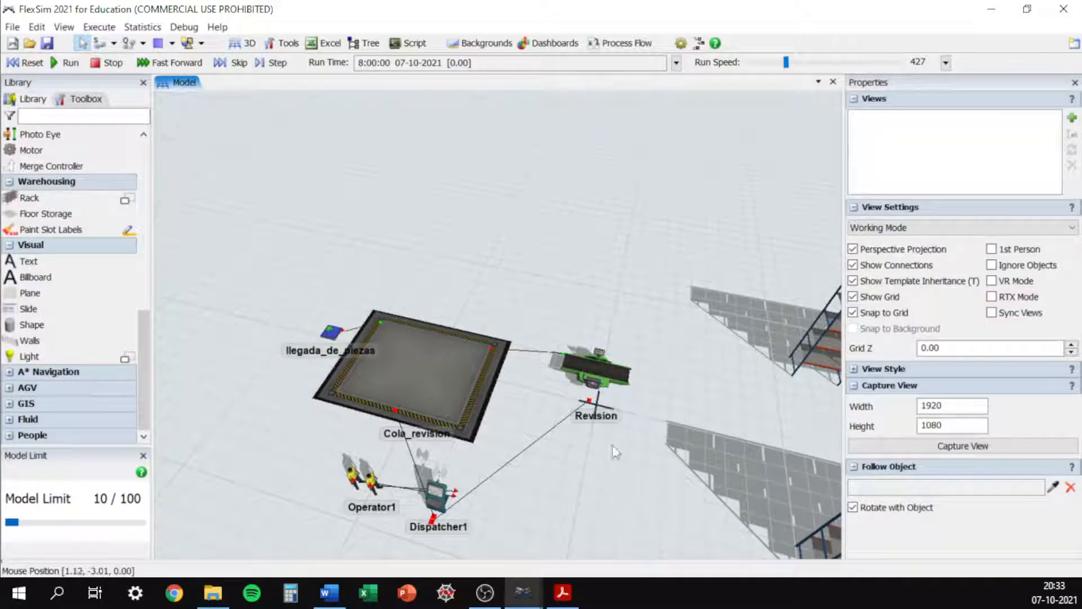
Step: Connect the Revision processor's output first to the piezas_listas rack and second to the piezas_falladas rack
{"action": "left_click_drag", "start_coordinate": [674, 470], "coordinate": [626, 476]}
{"action": "right_click_drag", "start_coordinate": [626, 477], "coordinate": [729, 443]}
{"action": "left_click_drag", "start_coordinate": [750, 378], "coordinate": [697, 571]}
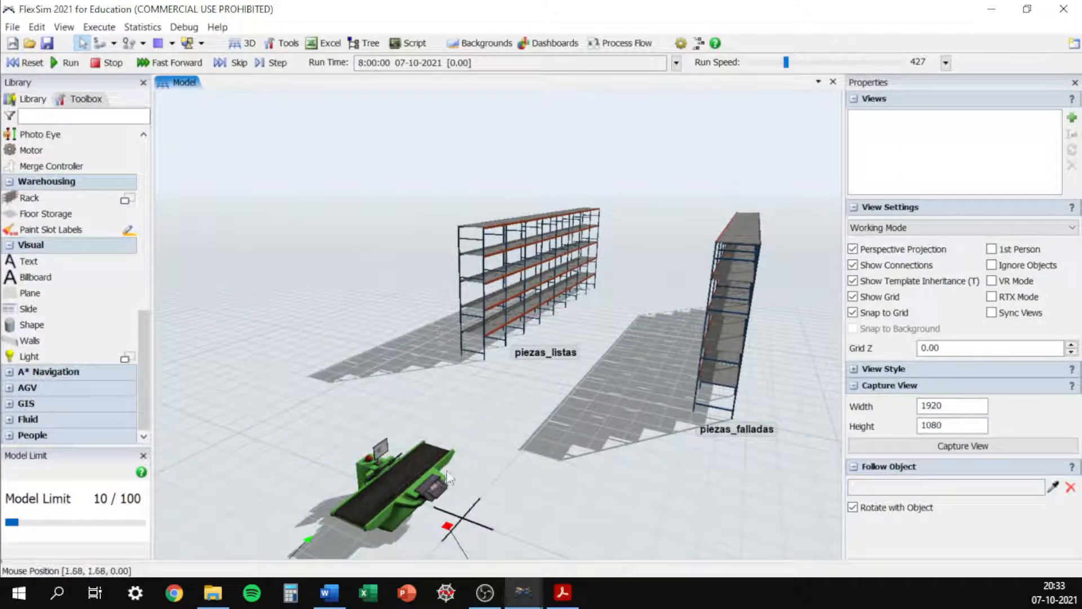
{"action": "right_click_drag", "start_coordinate": [566, 491], "coordinate": [370, 476]}
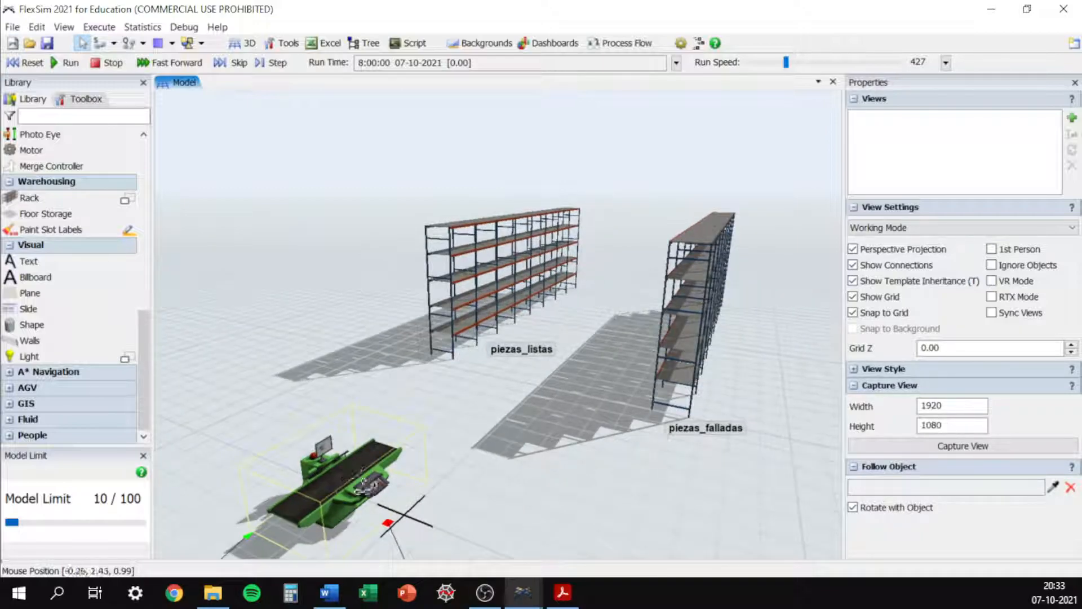
{"action": "left_click", "coordinate": [368, 476]}
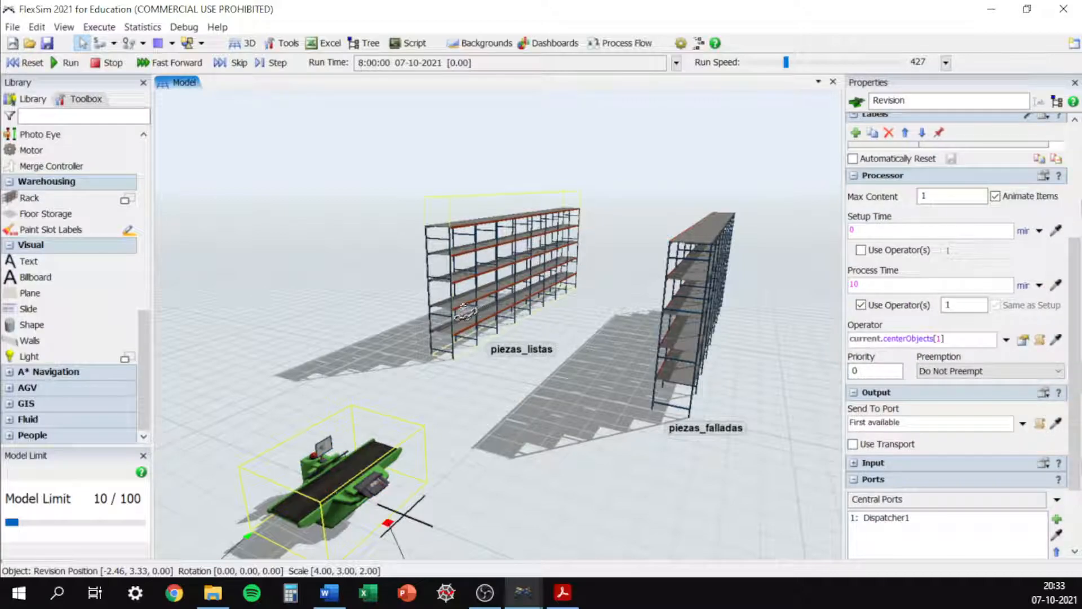
{"action": "left_click", "coordinate": [467, 304]}
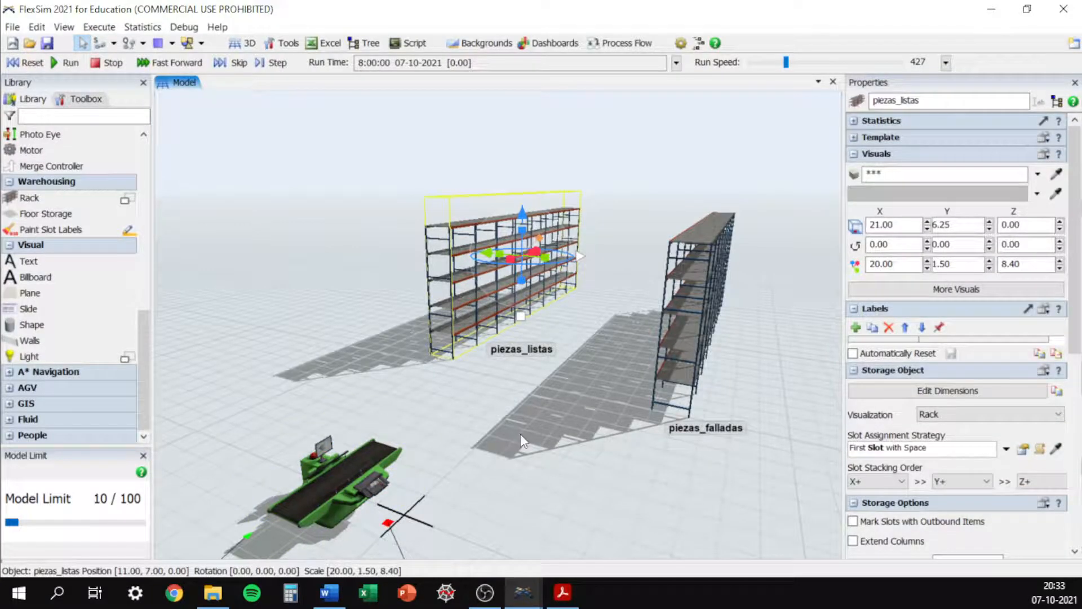
{"action": "left_click_drag", "start_coordinate": [377, 477], "coordinate": [464, 282]}
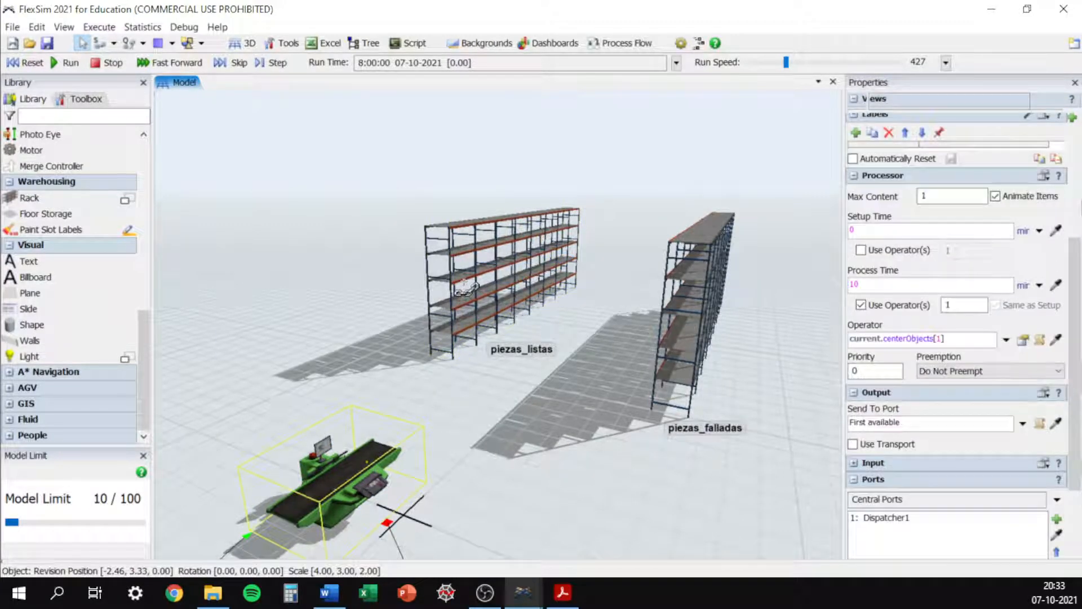
{"action": "left_click_drag", "start_coordinate": [366, 468], "coordinate": [653, 392]}
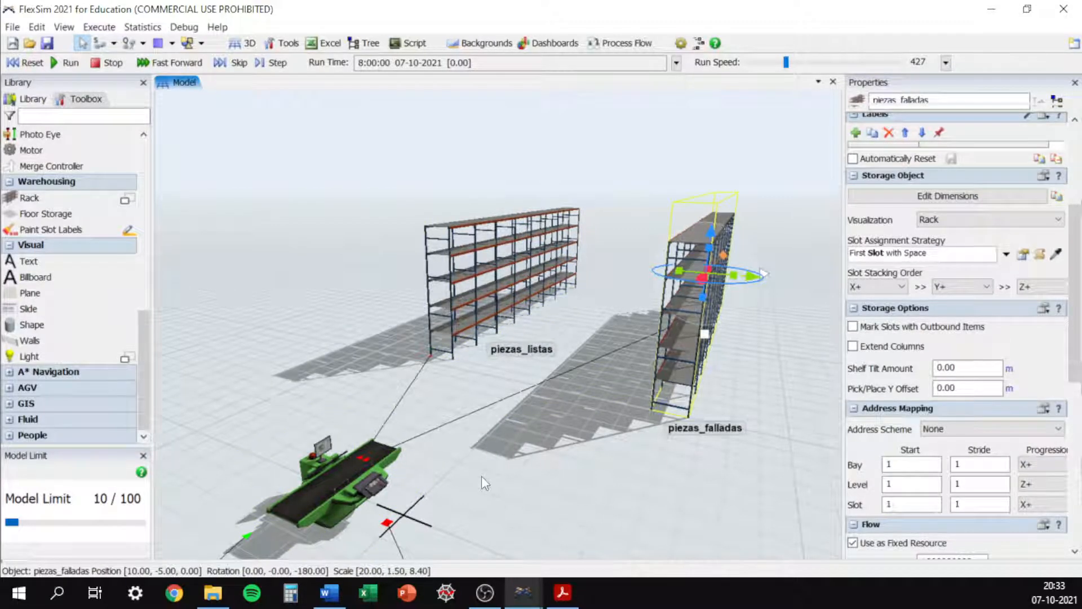
Step: Set the Revision processor's Send To Port rule to Port By Case with item.estado as the value
{"action": "left_click_drag", "start_coordinate": [482, 475], "coordinate": [396, 449]}
{"action": "left_click", "coordinate": [268, 437]}
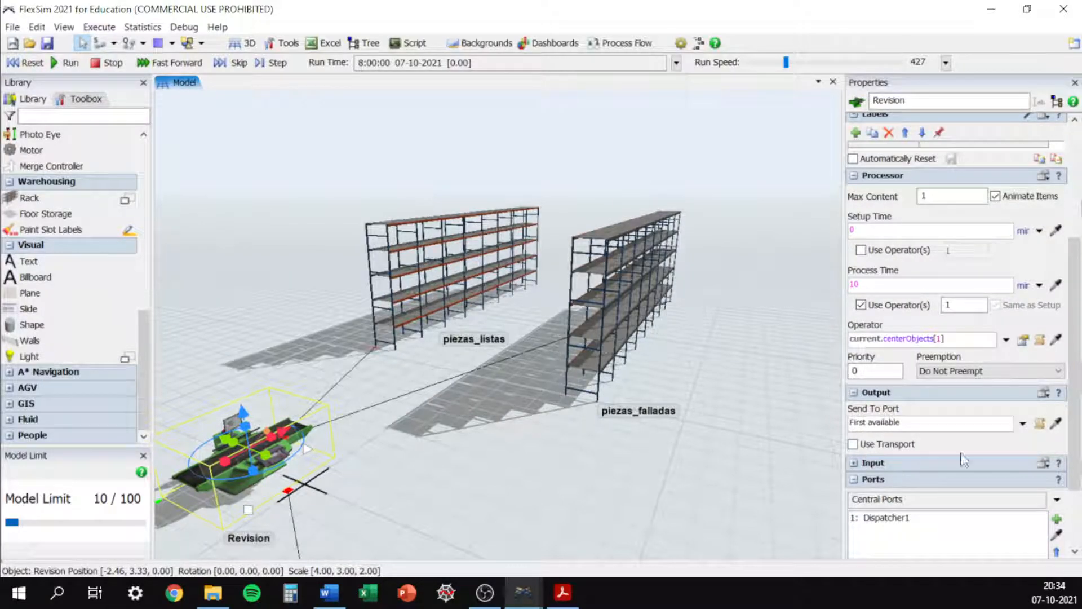
{"action": "left_click", "coordinate": [1024, 424]}
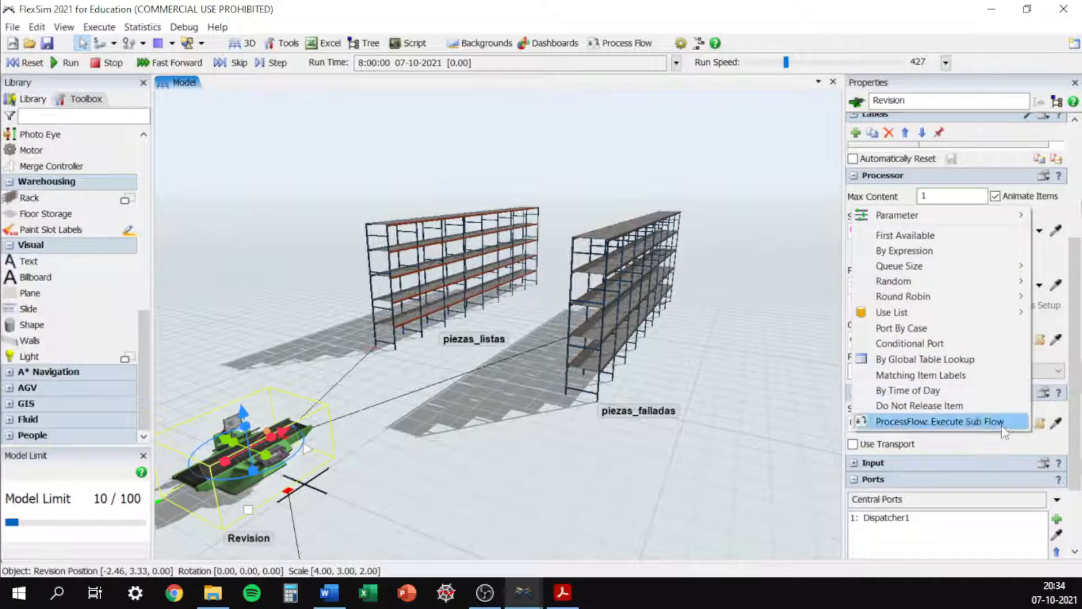
{"action": "left_click", "coordinate": [934, 330]}
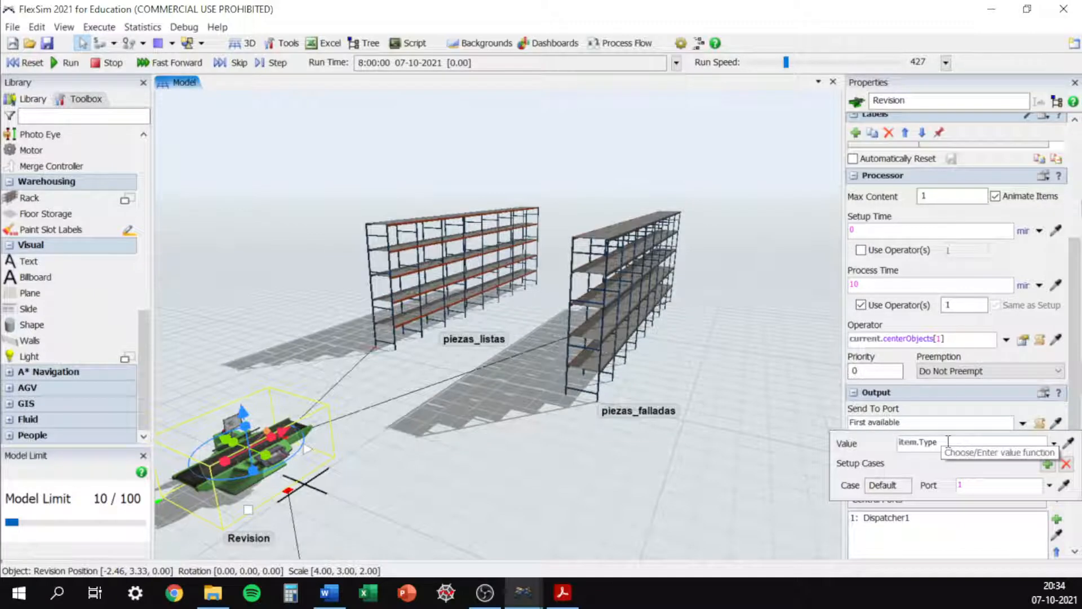
{"action": "double_click", "coordinate": [922, 442]}
{"action": "type", "text": "item.e"}
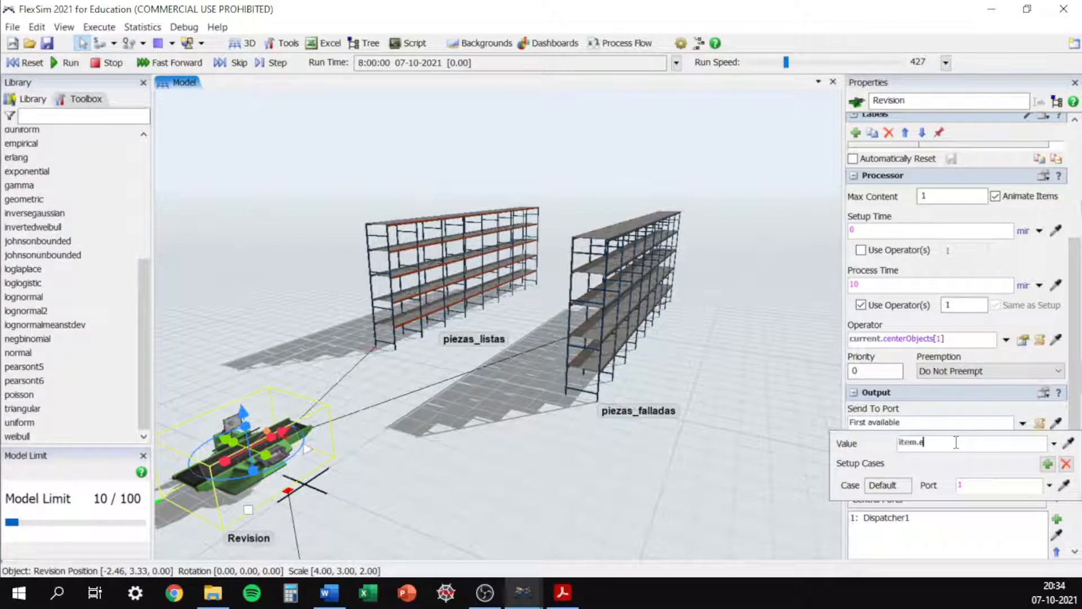
{"action": "type", "text": "stado"}
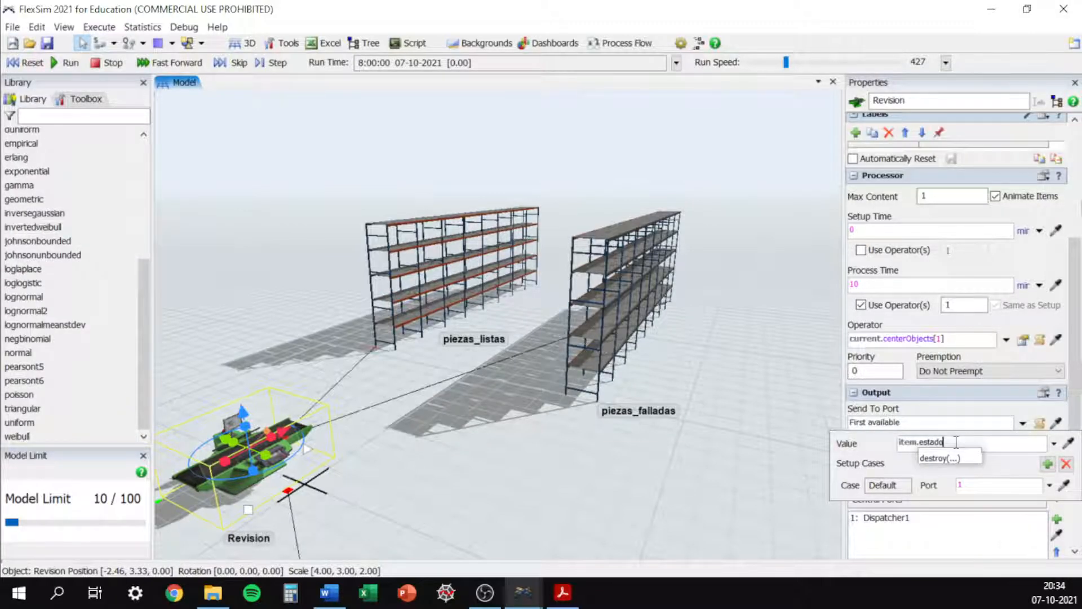
Step: Add cases 1 and 2 to Revision's Port By Case rule and edit the port of case 2
{"action": "left_click", "coordinate": [1047, 464]}
{"action": "left_click", "coordinate": [1048, 464]}
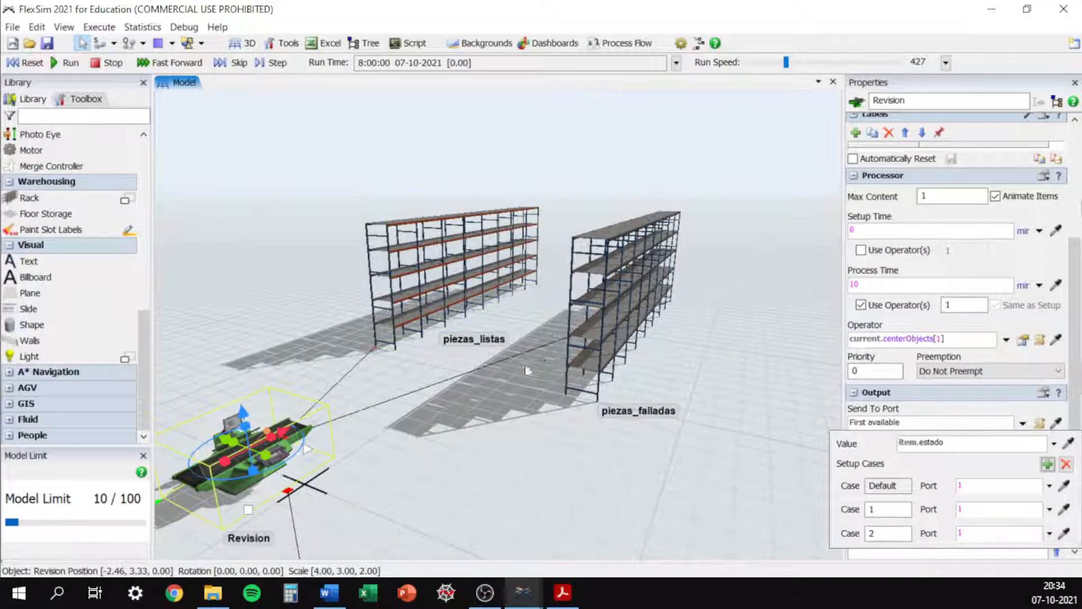
{"action": "left_click", "coordinate": [959, 533]}
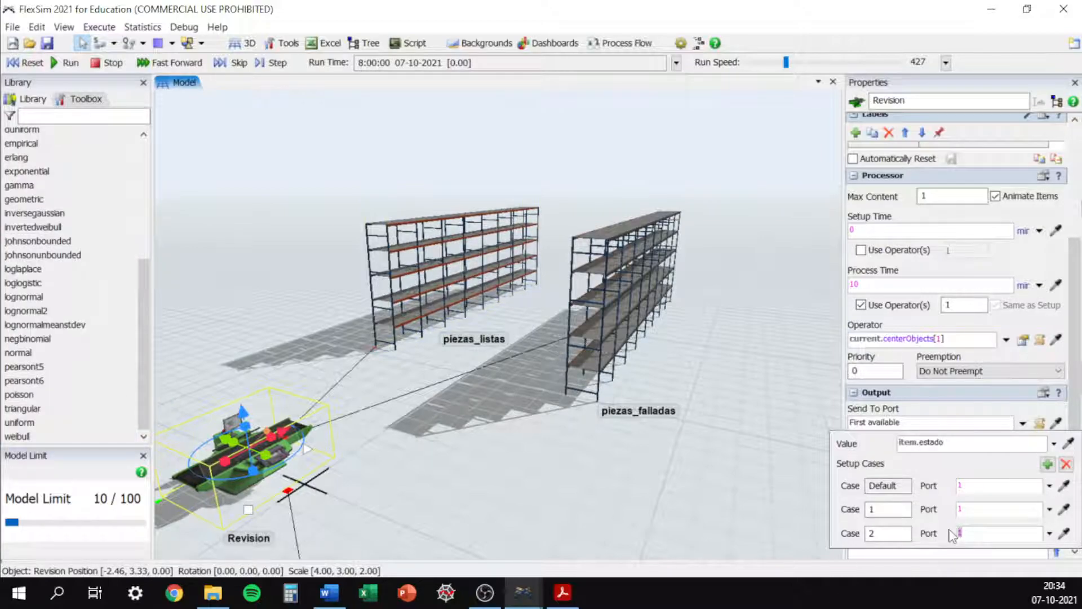
{"action": "left_click", "coordinate": [698, 498]}
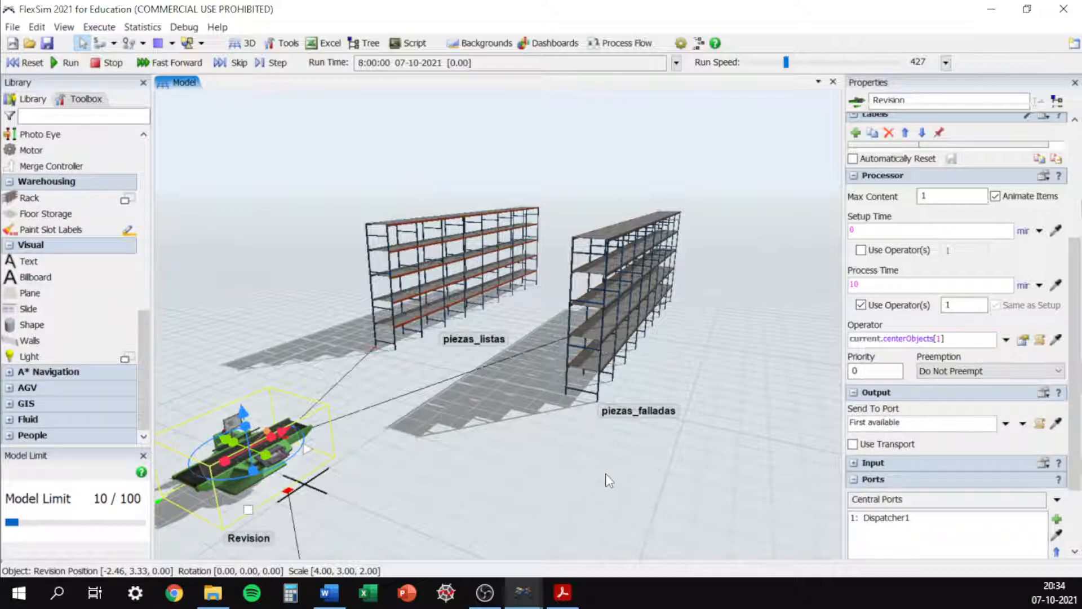
{"action": "left_click", "coordinate": [606, 479]}
Step: Run the simulation with the run speed raised to about 971, then stop and reset the model
{"action": "right_click_drag", "start_coordinate": [606, 479], "coordinate": [368, 474]}
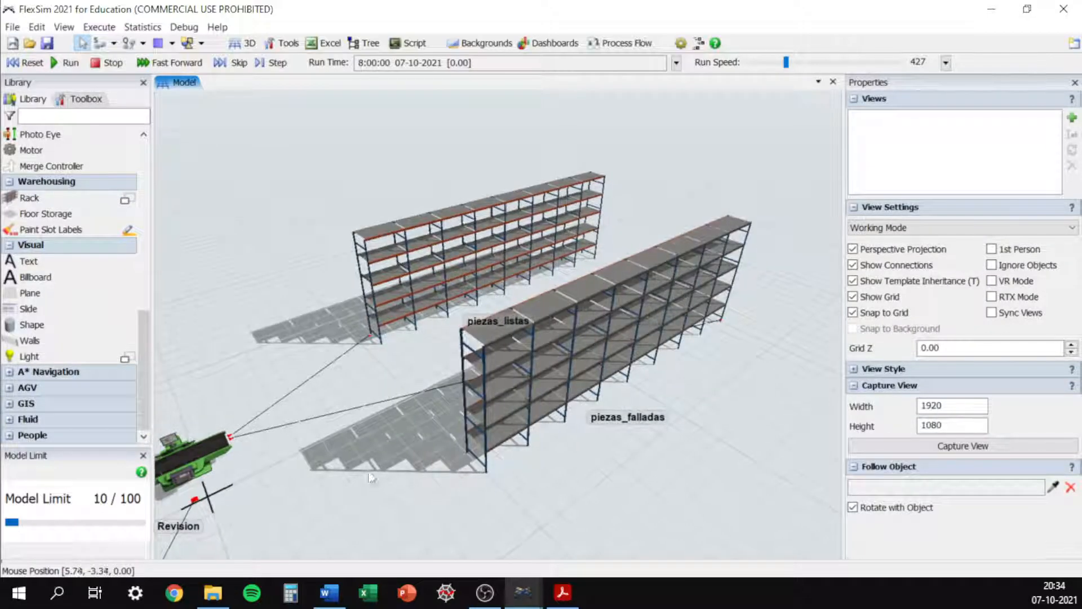
{"action": "scroll", "coordinate": [367, 475], "scroll_direction": "down", "scroll_amount": 3}
{"action": "scroll", "coordinate": [716, 425], "scroll_direction": "up", "scroll_amount": 1}
{"action": "right_click_drag", "start_coordinate": [716, 426], "coordinate": [572, 371]}
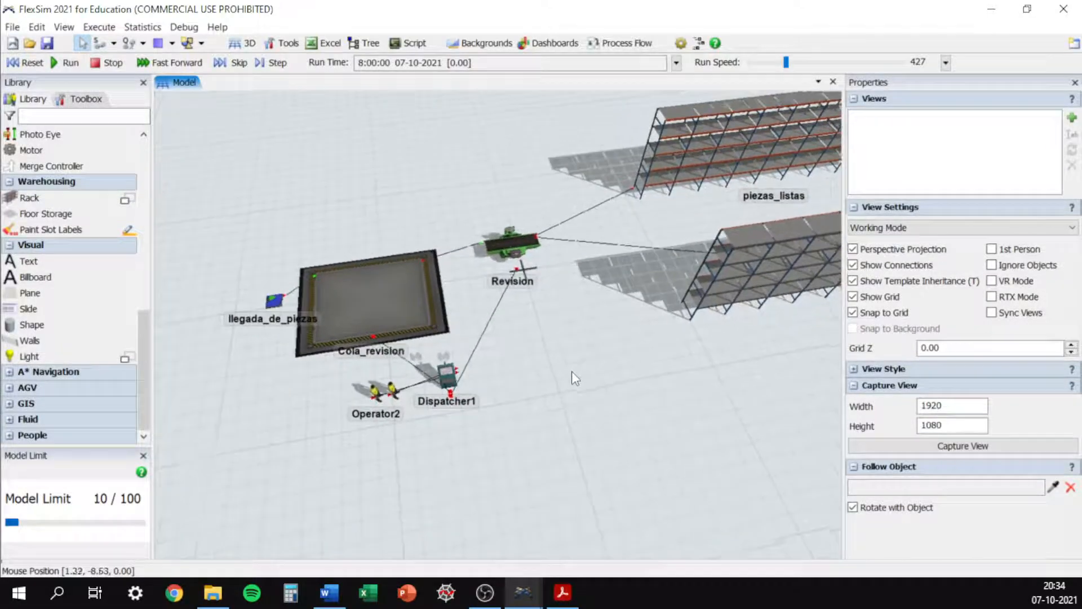
{"action": "left_click", "coordinate": [55, 64]}
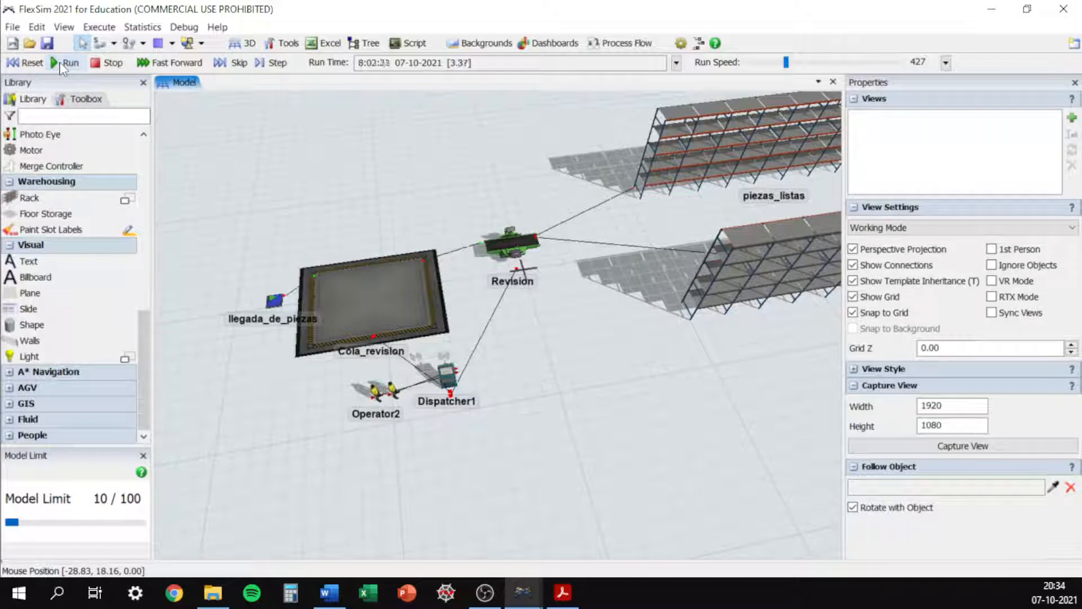
{"action": "left_click_drag", "start_coordinate": [786, 62], "coordinate": [795, 66]}
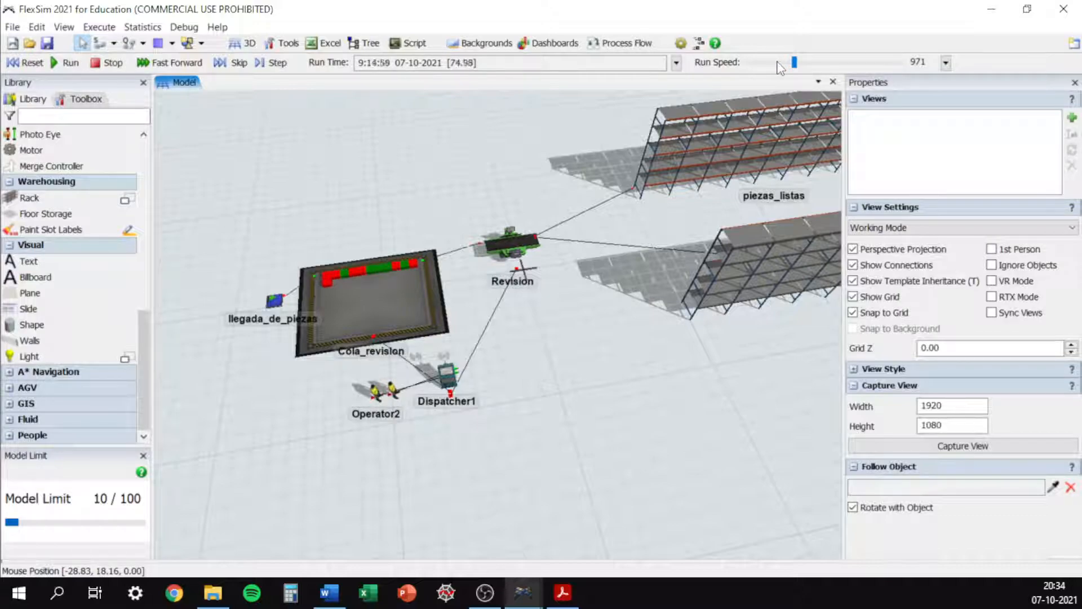
{"action": "left_click", "coordinate": [113, 63]}
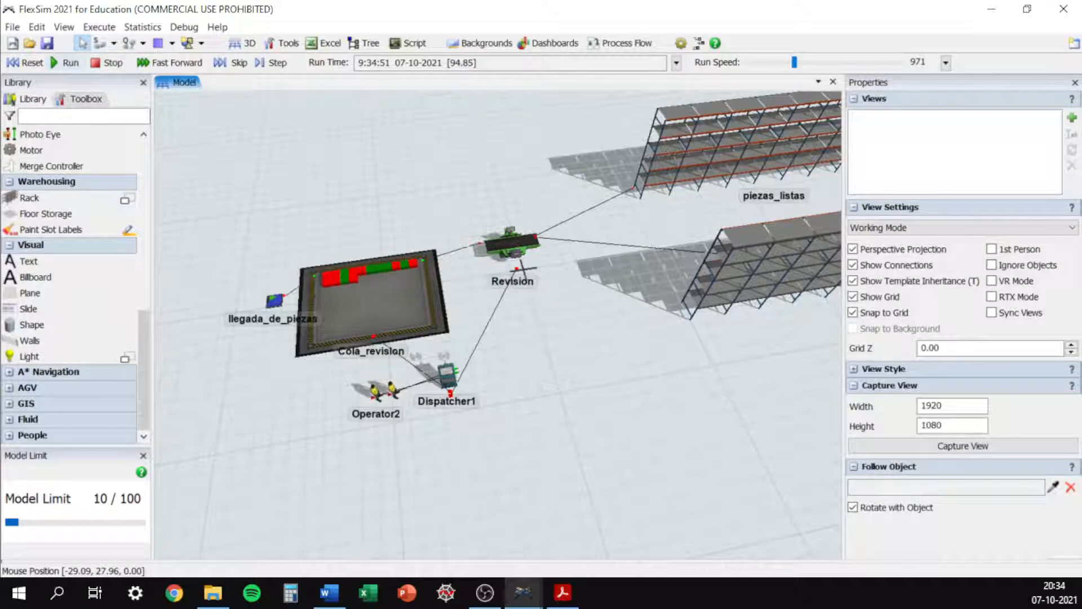
{"action": "left_click", "coordinate": [24, 63]}
Step: Check Cola_revision's transport settings and set Dispatcher1's Pass To rule to Shortest Distance
{"action": "scroll", "coordinate": [557, 439], "scroll_direction": "up", "scroll_amount": 5}
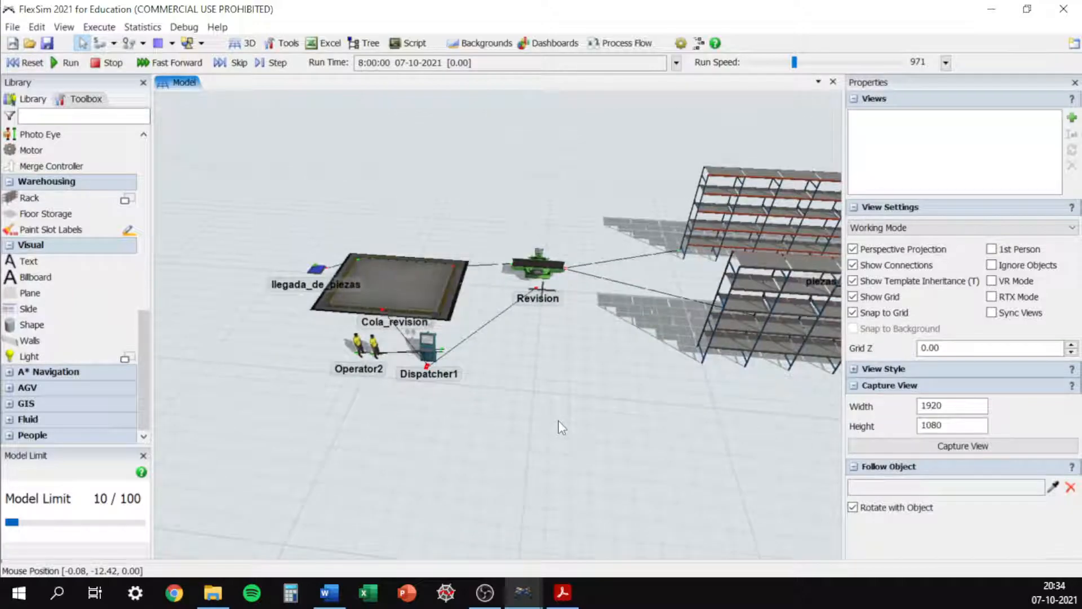
{"action": "scroll", "coordinate": [564, 445], "scroll_direction": "down", "scroll_amount": 4}
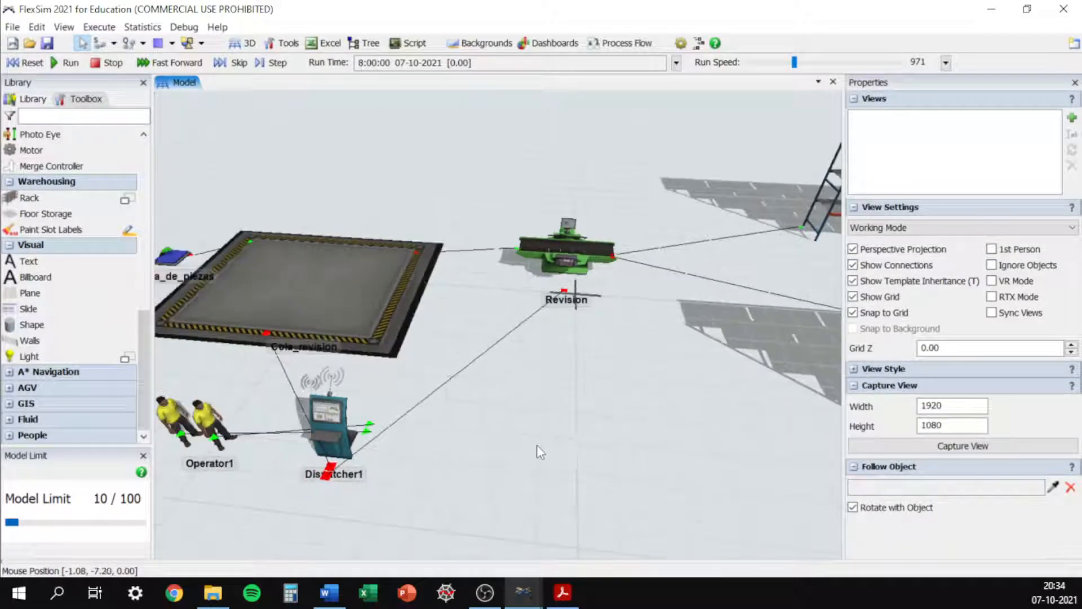
{"action": "left_click", "coordinate": [363, 285]}
{"action": "left_click", "coordinate": [363, 285]}
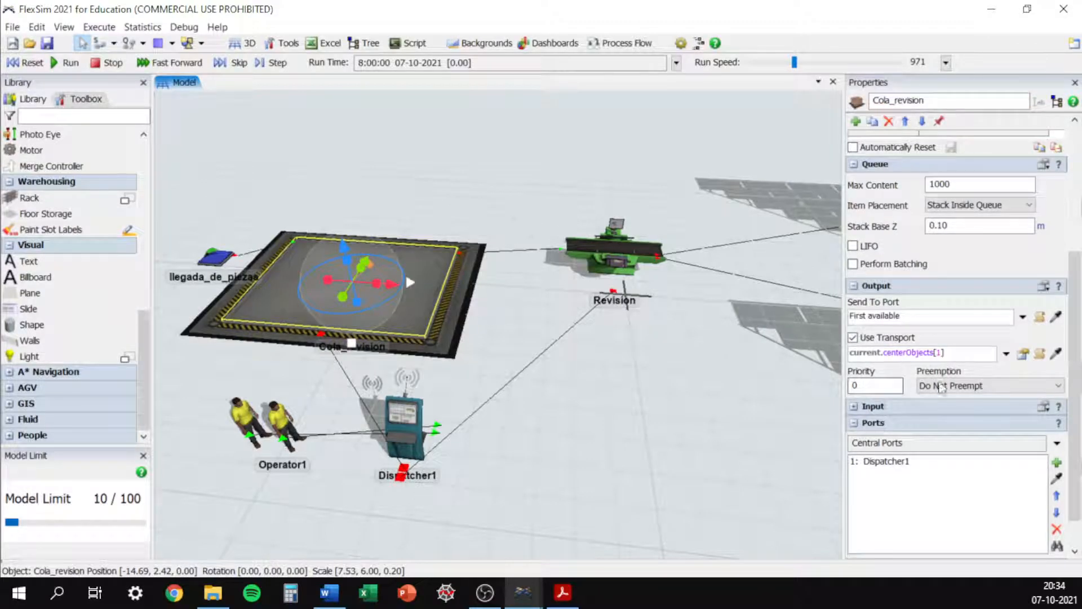
{"action": "left_click", "coordinate": [405, 431]}
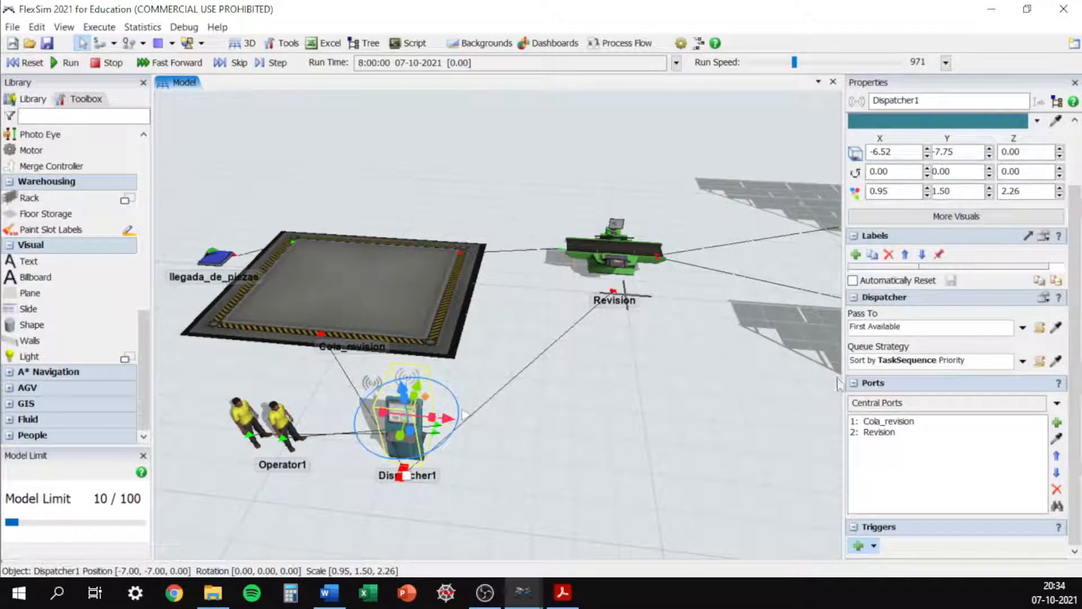
{"action": "left_click", "coordinate": [1023, 327]}
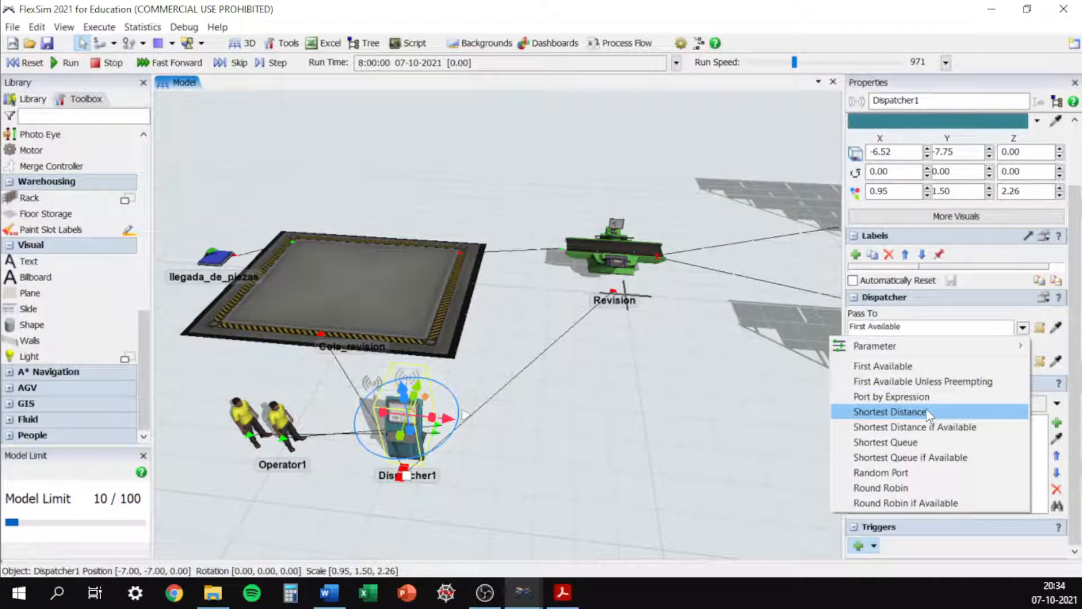
{"action": "left_click", "coordinate": [927, 413]}
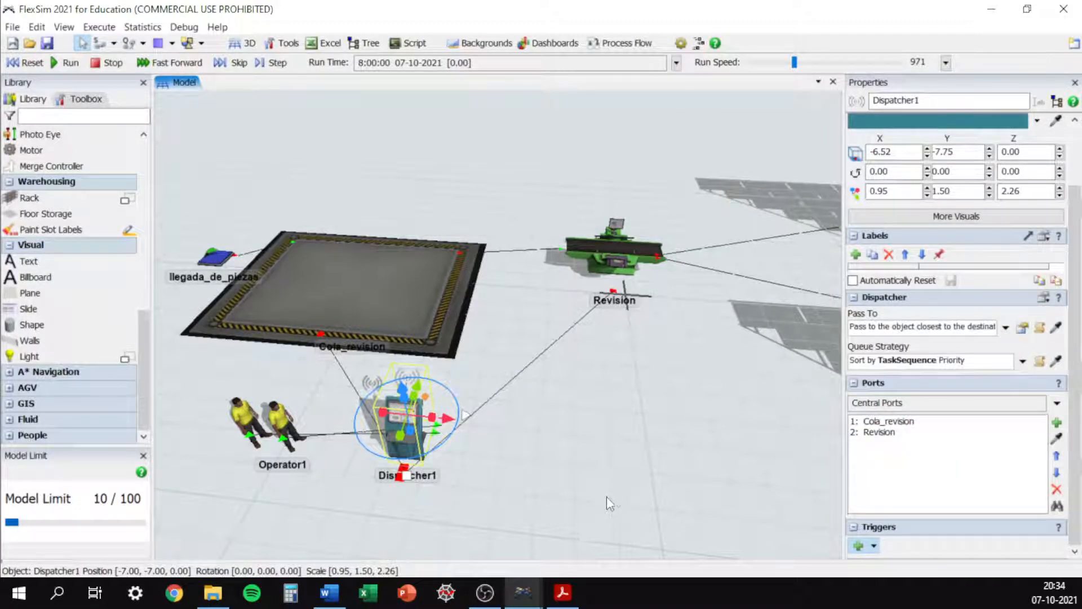
Step: Review the settings of Operator1 and the Revision processor
{"action": "left_click_drag", "start_coordinate": [657, 467], "coordinate": [691, 461]}
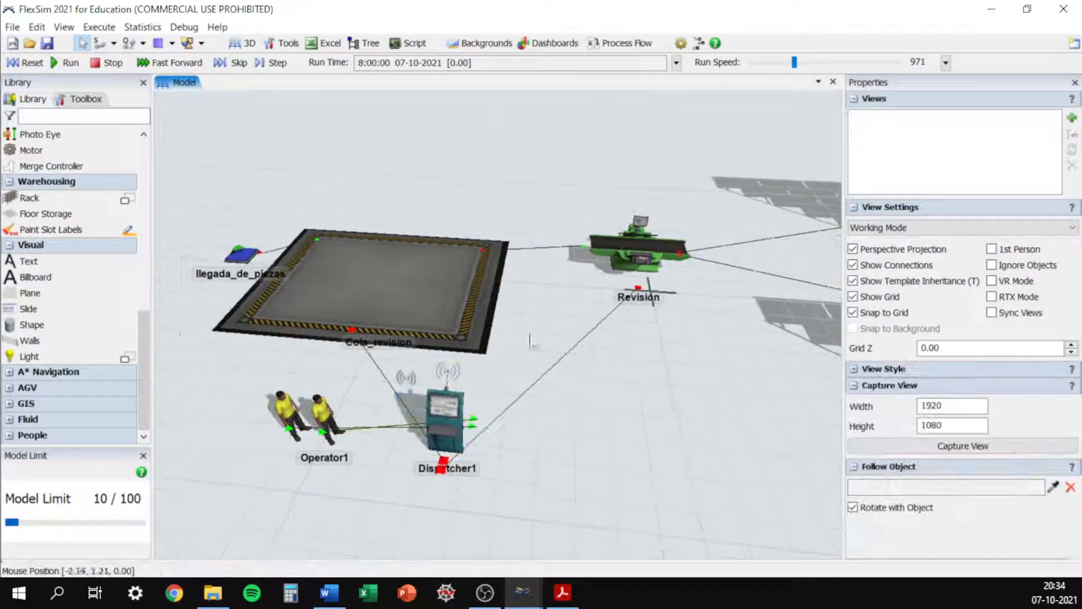
{"action": "left_click", "coordinate": [451, 425]}
{"action": "left_click", "coordinate": [326, 417]}
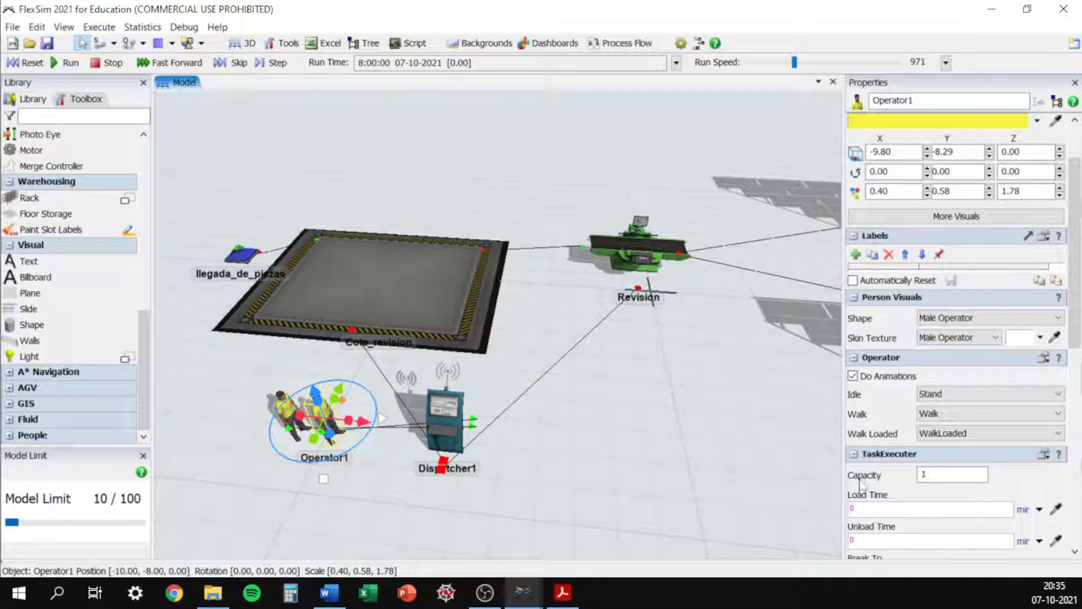
{"action": "left_click", "coordinate": [681, 466]}
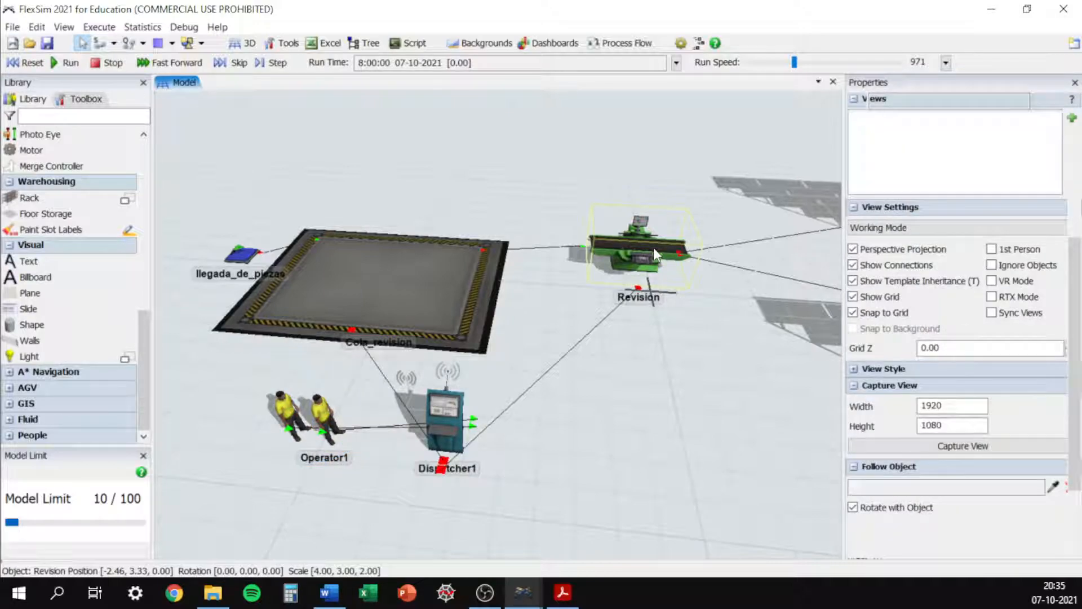
{"action": "left_click", "coordinate": [654, 248]}
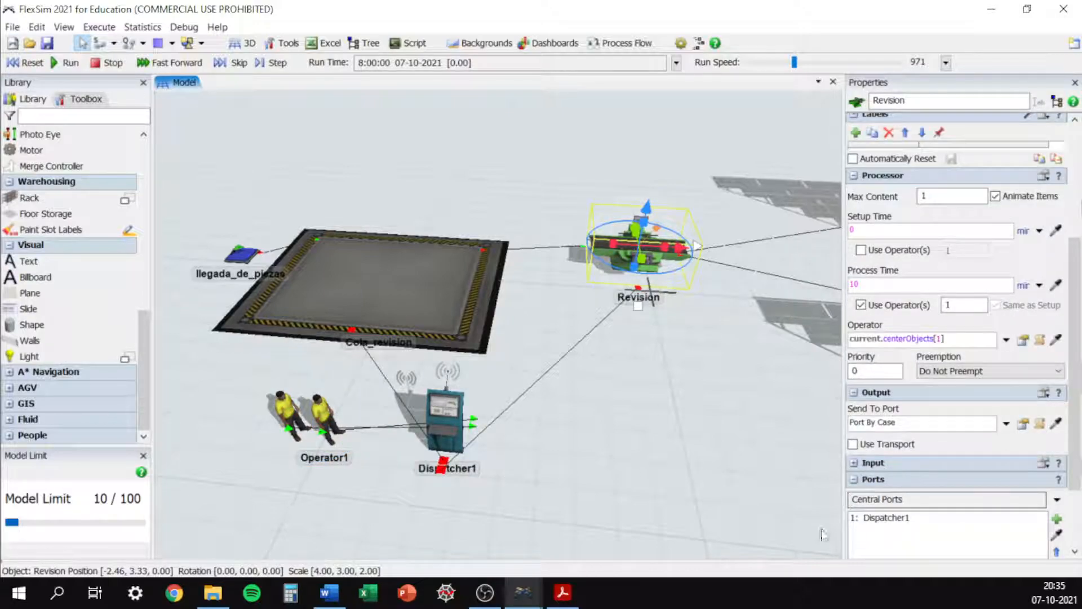
{"action": "left_click", "coordinate": [605, 493]}
Step: Run the model again to watch the operators and Revision, slow the run speed to about 6.47, and reset it
{"action": "left_click", "coordinate": [25, 63]}
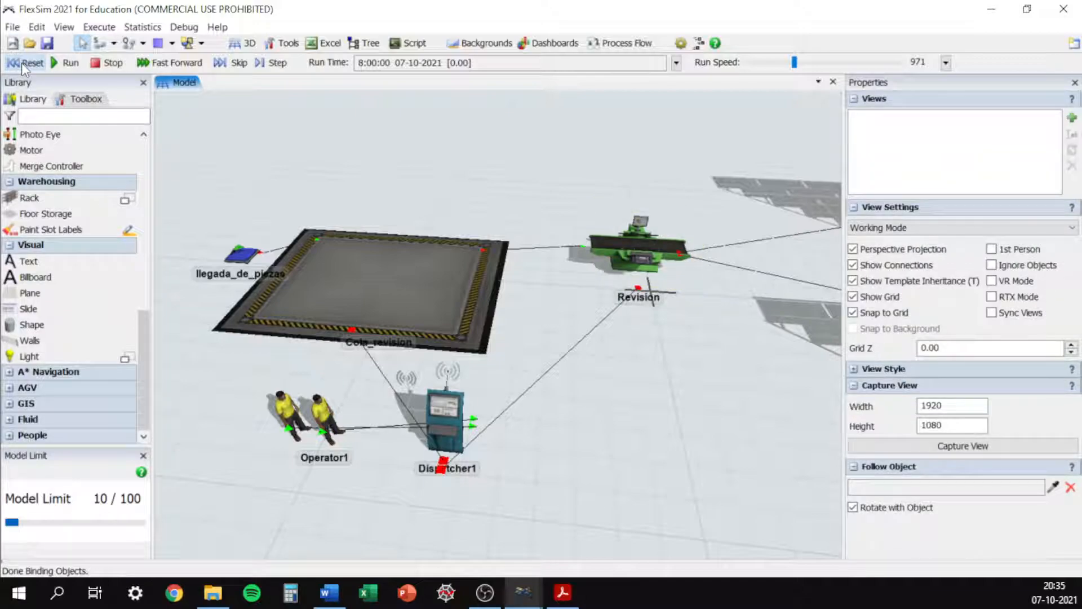
{"action": "left_click", "coordinate": [65, 62]}
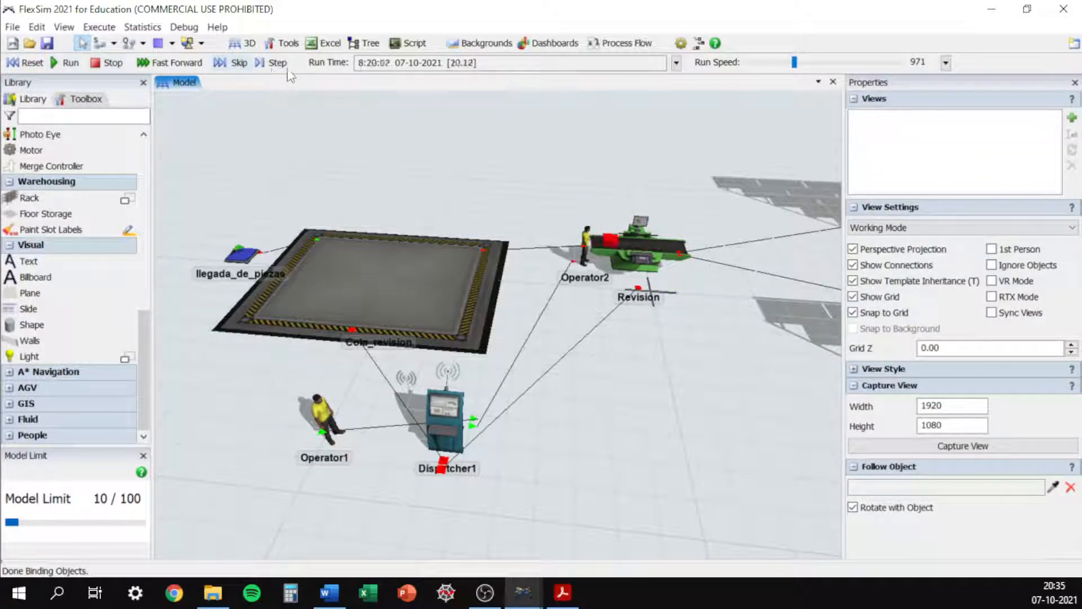
{"action": "left_click_drag", "start_coordinate": [671, 476], "coordinate": [571, 462]}
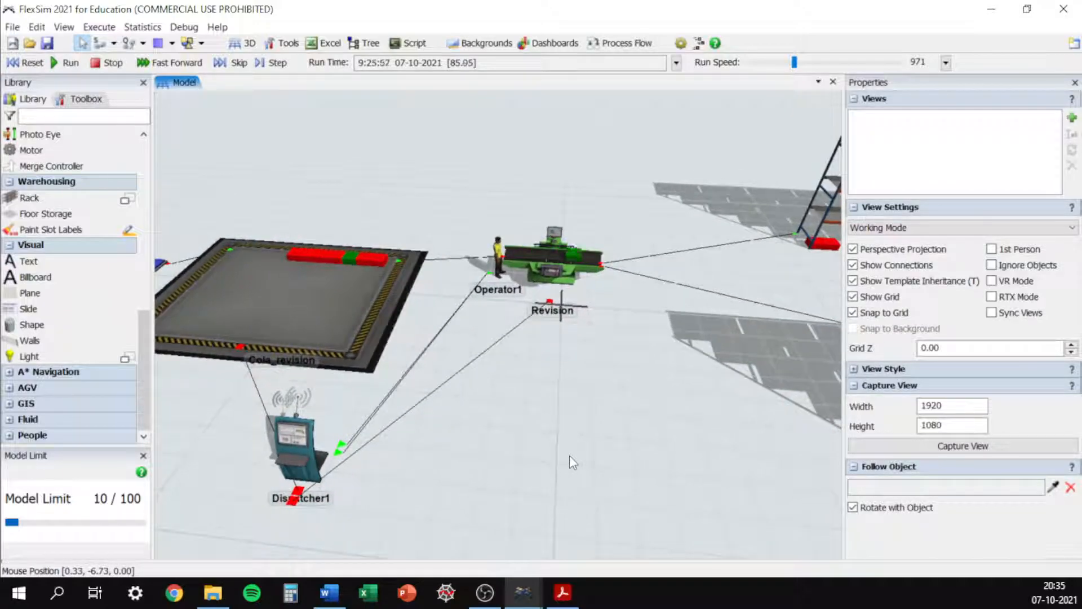
{"action": "left_click_drag", "start_coordinate": [560, 251], "coordinate": [582, 247]}
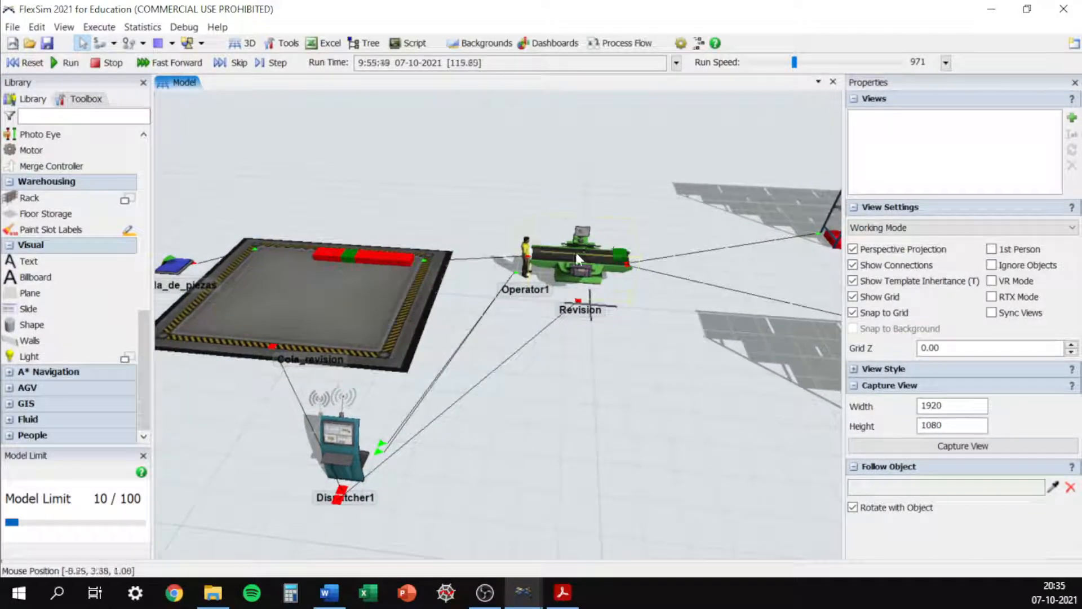
{"action": "left_click_drag", "start_coordinate": [794, 62], "coordinate": [762, 63]}
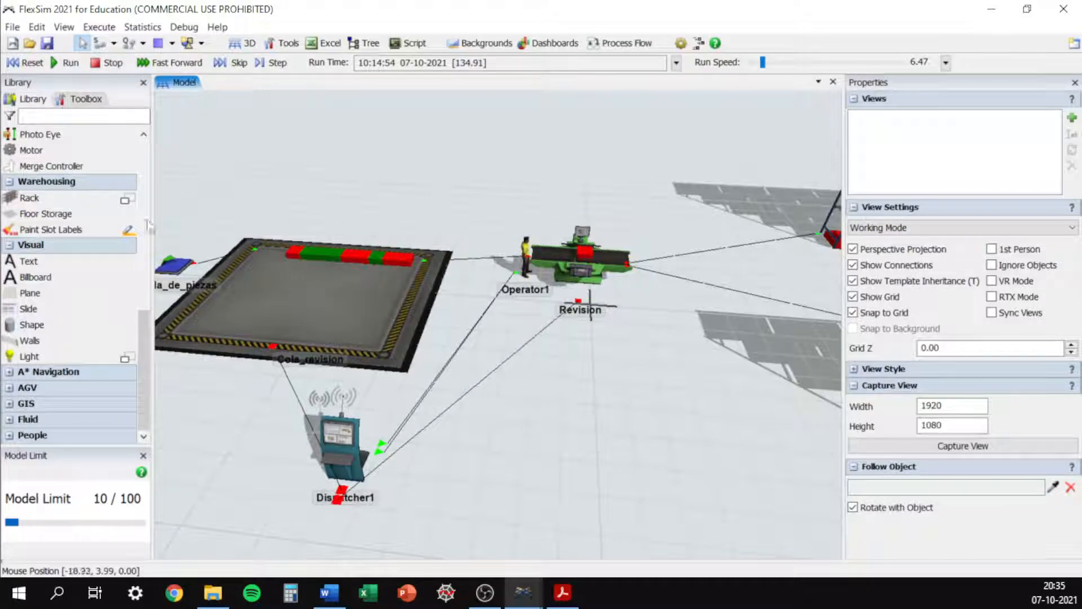
{"action": "left_click", "coordinate": [31, 64]}
Step: Place two transporters side by side in the open floor area behind Cola_revision and Revision
{"action": "scroll", "coordinate": [510, 434], "scroll_direction": "down", "scroll_amount": 4}
{"action": "left_click_drag", "start_coordinate": [564, 399], "coordinate": [554, 442]}
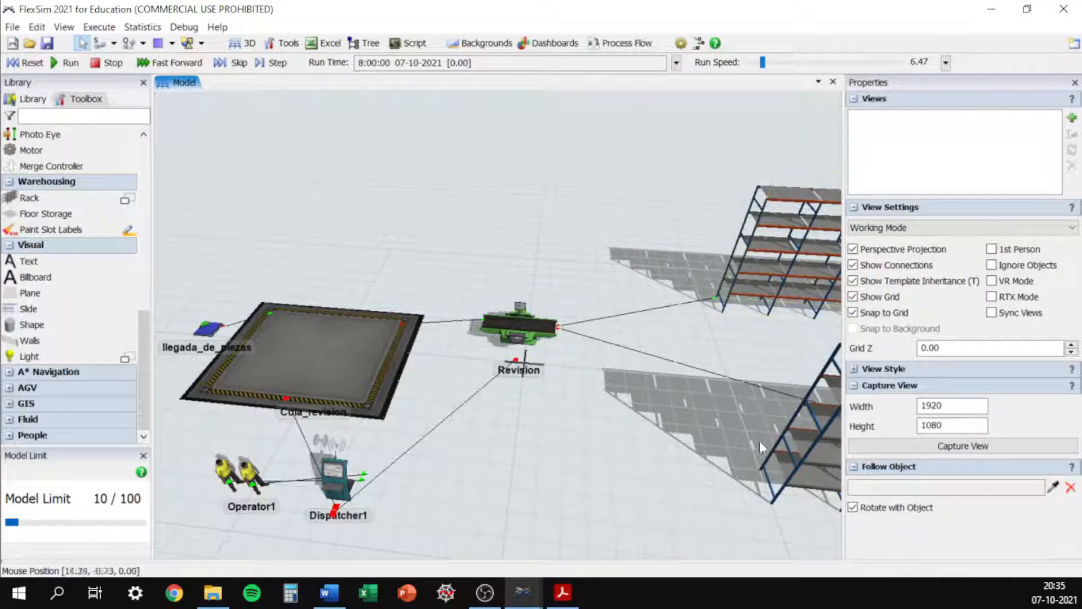
{"action": "left_click_drag", "start_coordinate": [566, 231], "coordinate": [606, 225]}
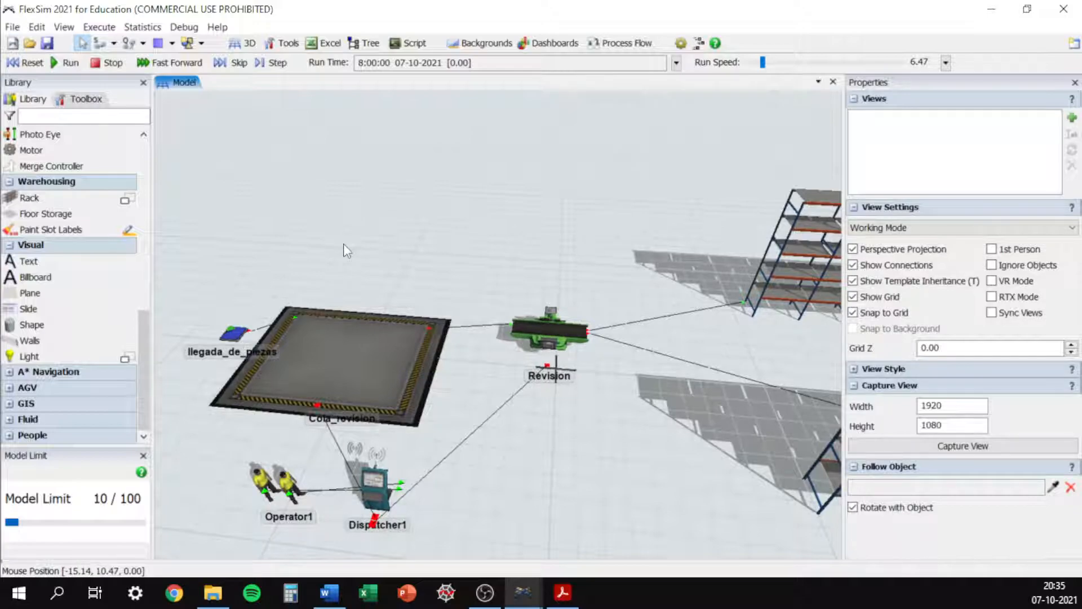
{"action": "key", "text": "alt+Tab"}
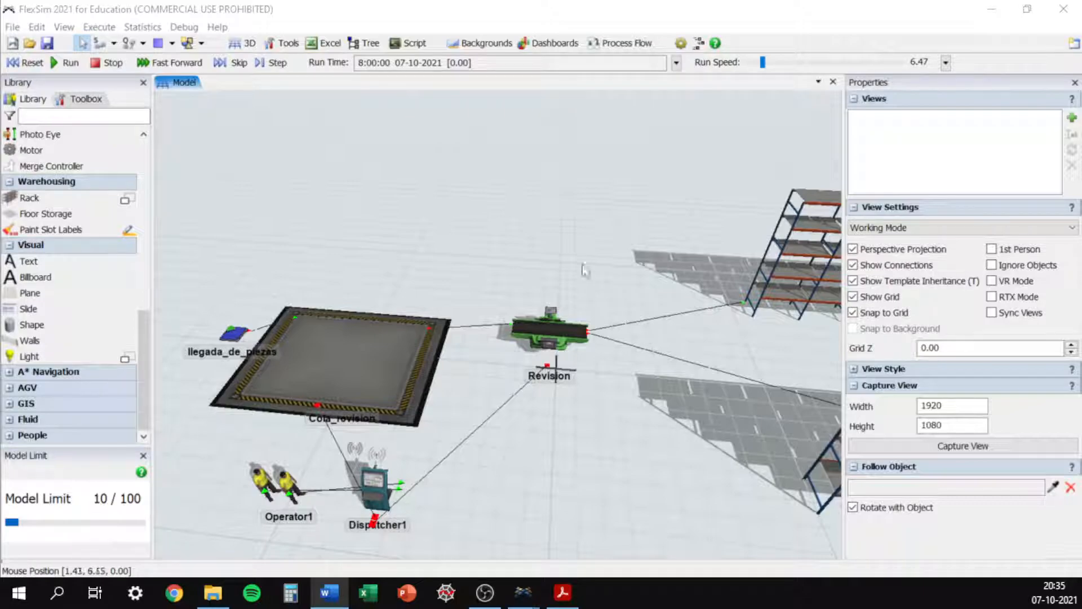
{"action": "scroll", "coordinate": [623, 252], "scroll_direction": "up", "scroll_amount": 3}
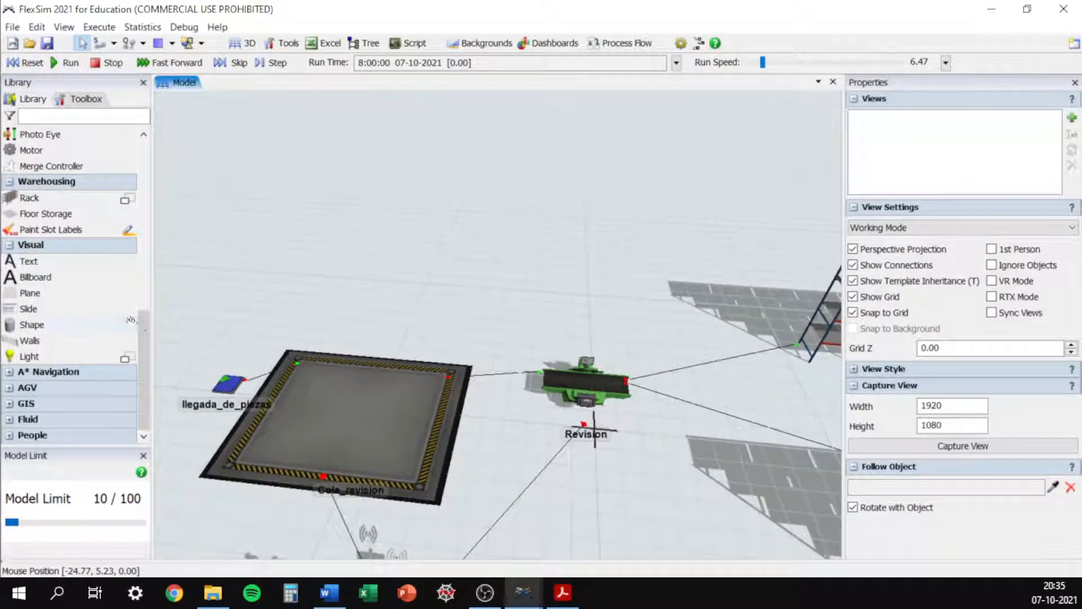
{"action": "left_click_drag", "start_coordinate": [145, 344], "coordinate": [150, 187]}
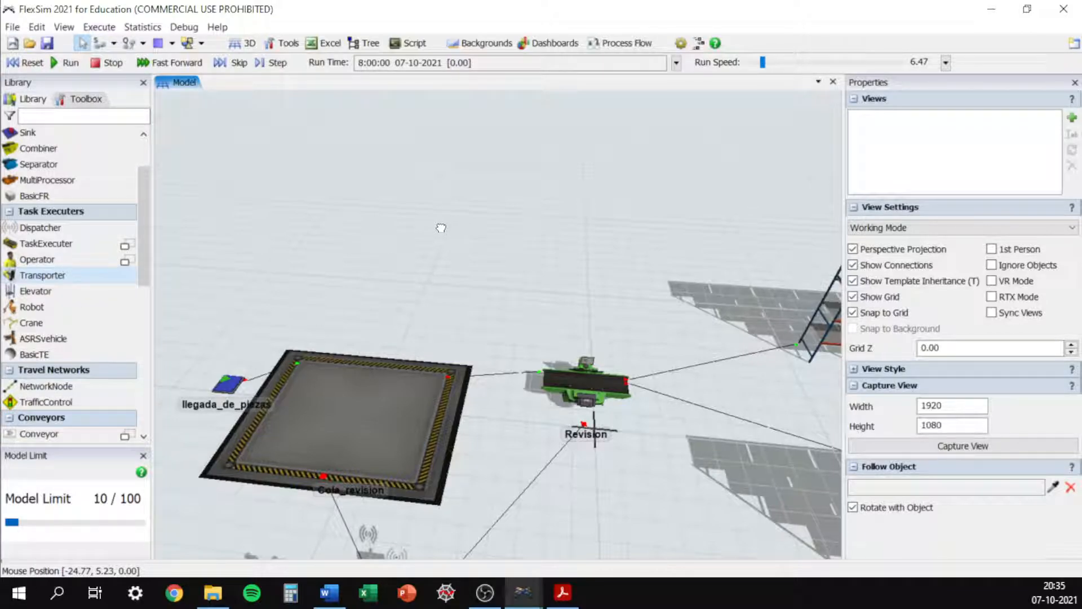
{"action": "left_click_drag", "start_coordinate": [439, 228], "coordinate": [440, 228]}
{"action": "left_click_drag", "start_coordinate": [587, 242], "coordinate": [592, 307]}
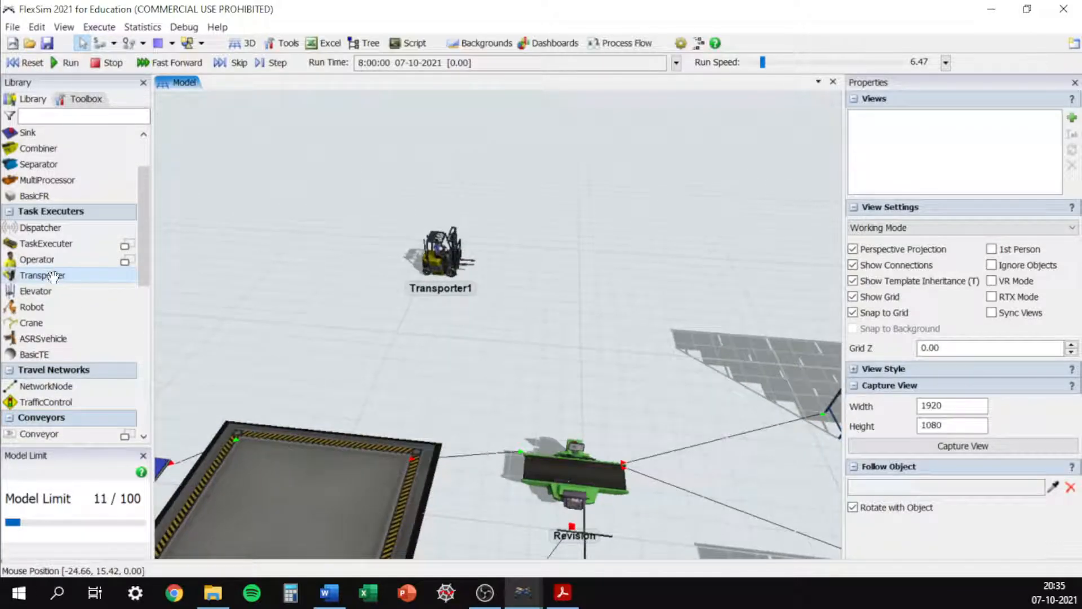
{"action": "left_click_drag", "start_coordinate": [426, 304], "coordinate": [535, 269]}
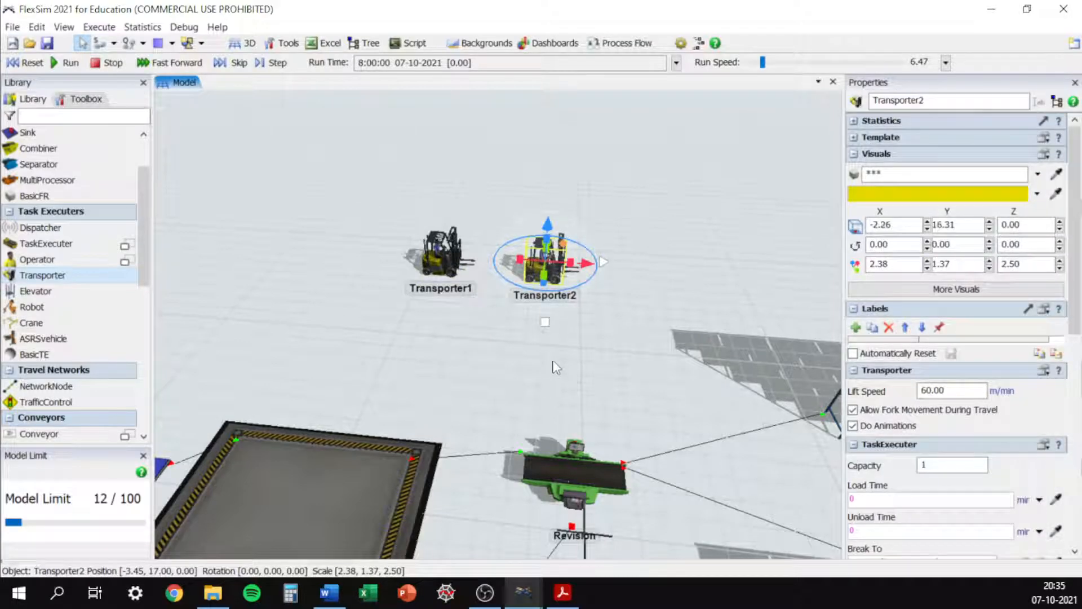
Step: Add a second dispatcher beside Transporter2 in the area behind Revision
{"action": "left_click_drag", "start_coordinate": [50, 226], "coordinate": [88, 230]}
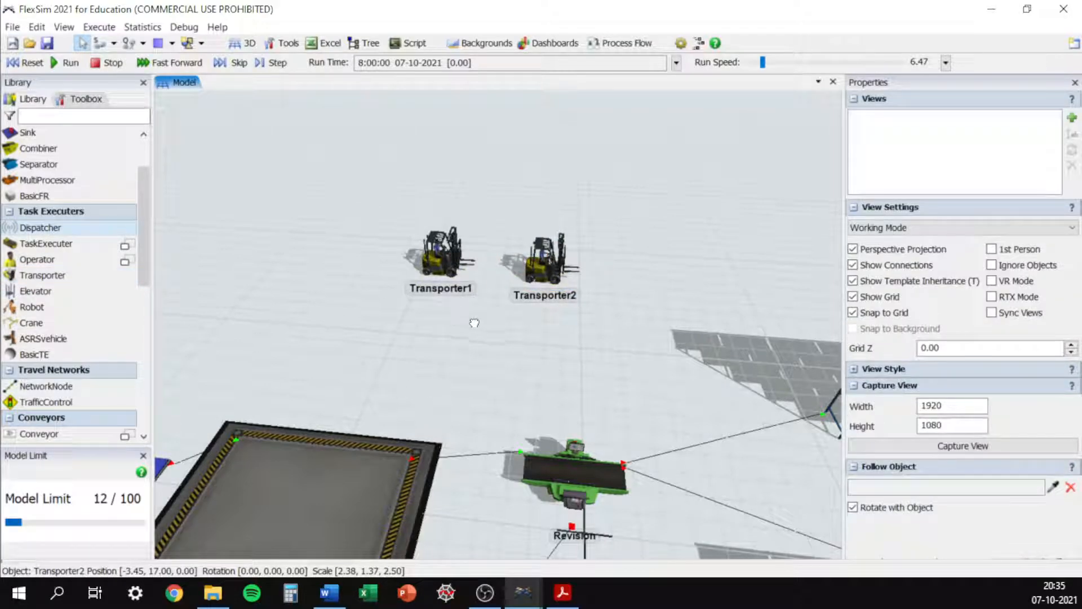
{"action": "left_click_drag", "start_coordinate": [619, 304], "coordinate": [620, 304]}
{"action": "left_click_drag", "start_coordinate": [688, 235], "coordinate": [613, 221]}
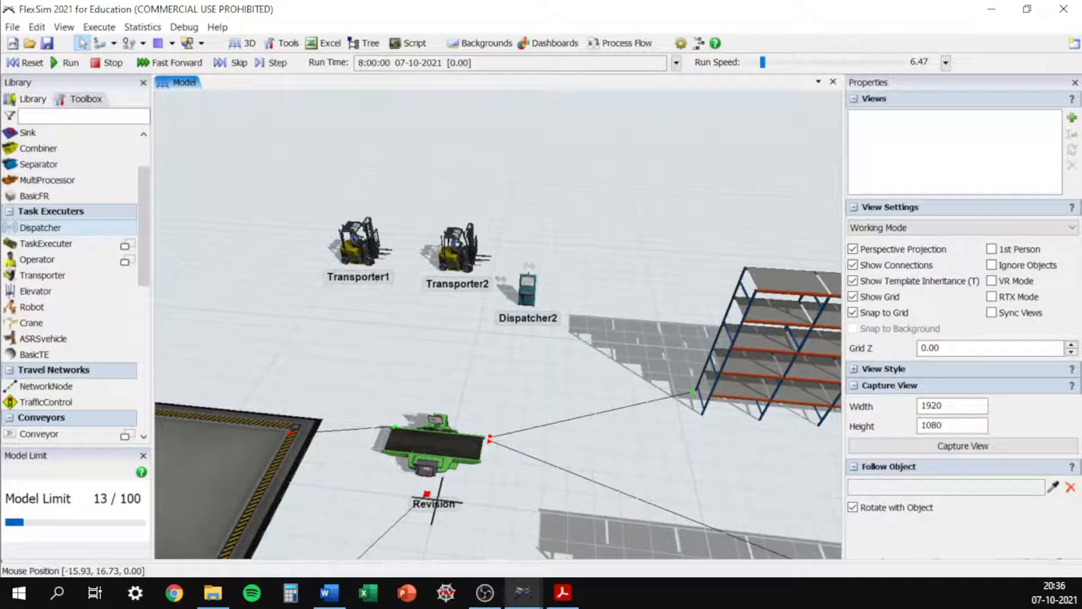
{"action": "key", "text": "alt+Tab"}
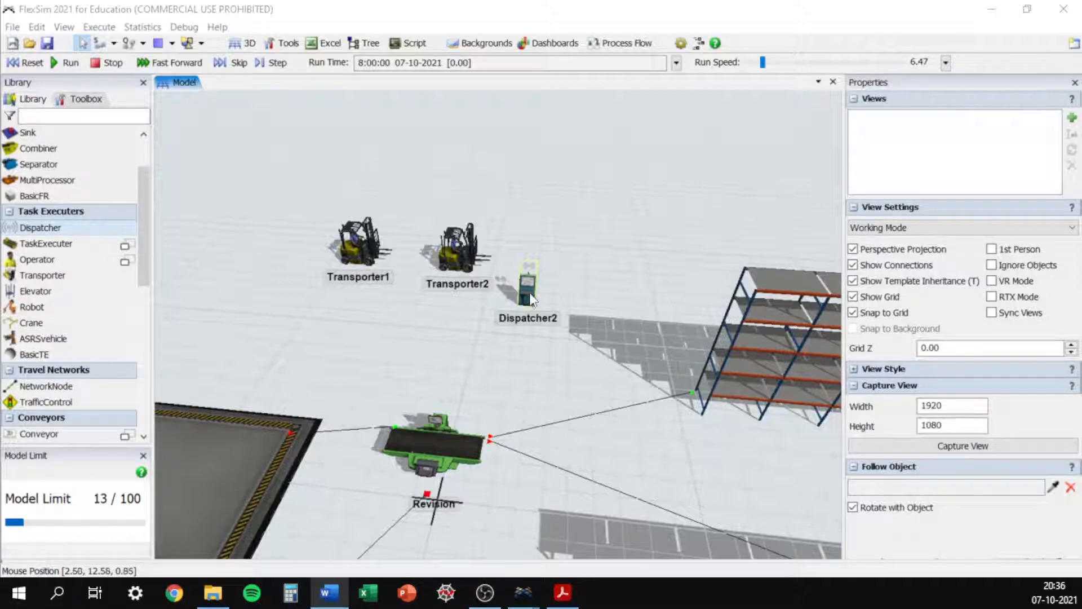
Step: Connect Dispatcher2 to Transporter2 and Transporter1 so it can assign tasks to both
{"action": "left_click_drag", "start_coordinate": [525, 292], "coordinate": [458, 248]}
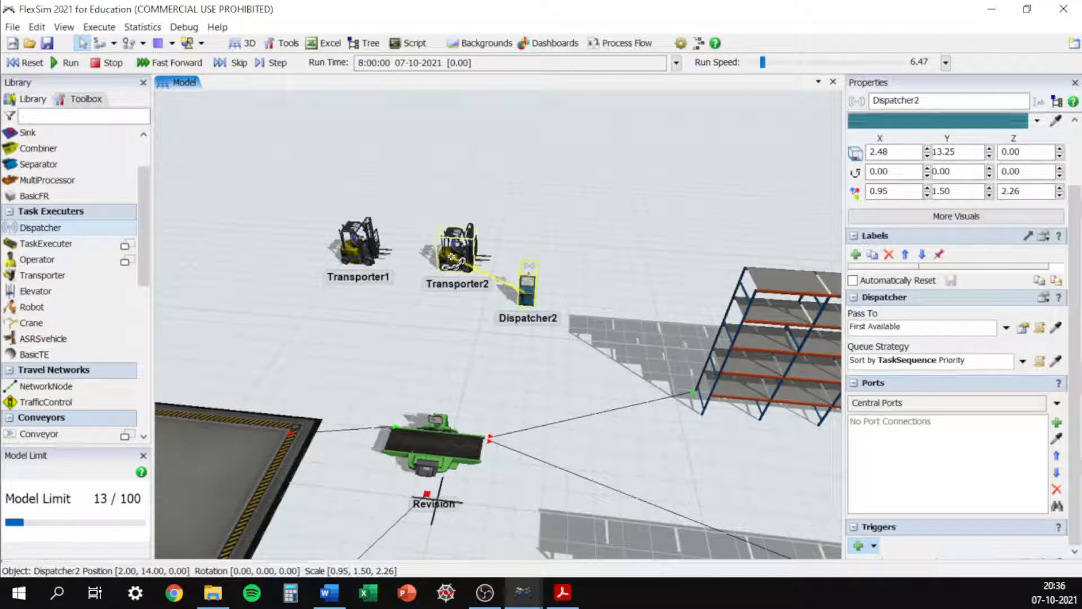
{"action": "left_click_drag", "start_coordinate": [525, 292], "coordinate": [360, 248]}
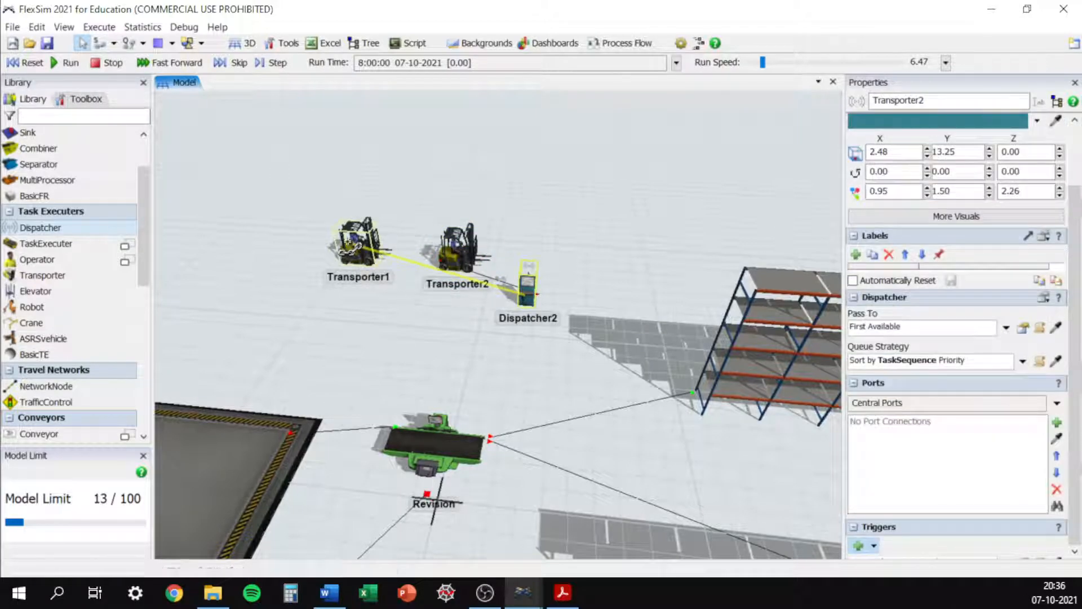
{"action": "left_click", "coordinate": [389, 284]}
{"action": "left_click", "coordinate": [508, 347]}
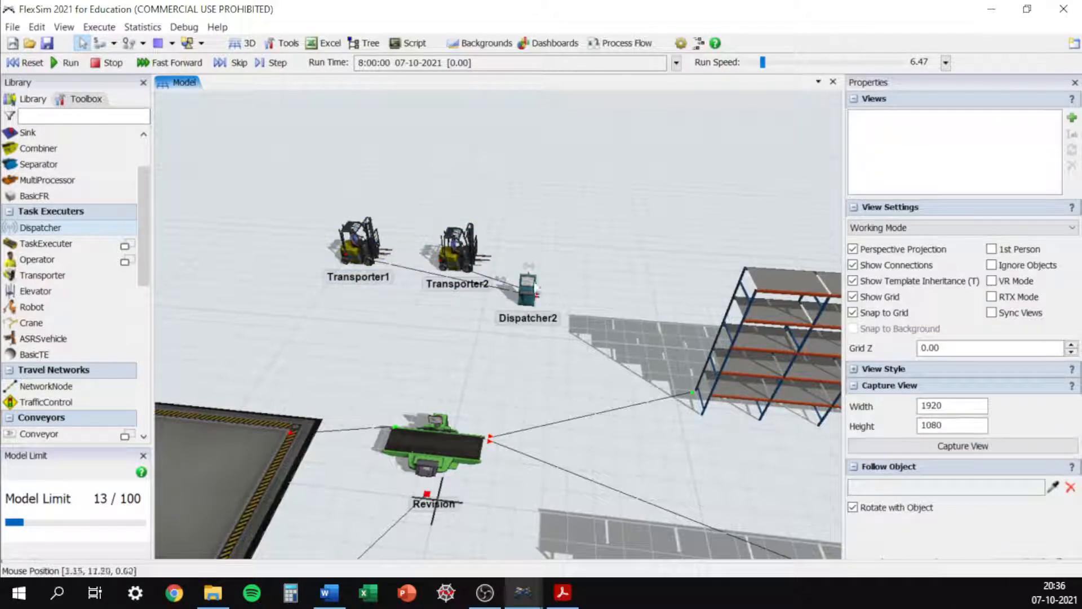
Step: Connect Dispatcher2 to the Revision processor through its center ports
{"action": "left_click_drag", "start_coordinate": [512, 398], "coordinate": [492, 350]}
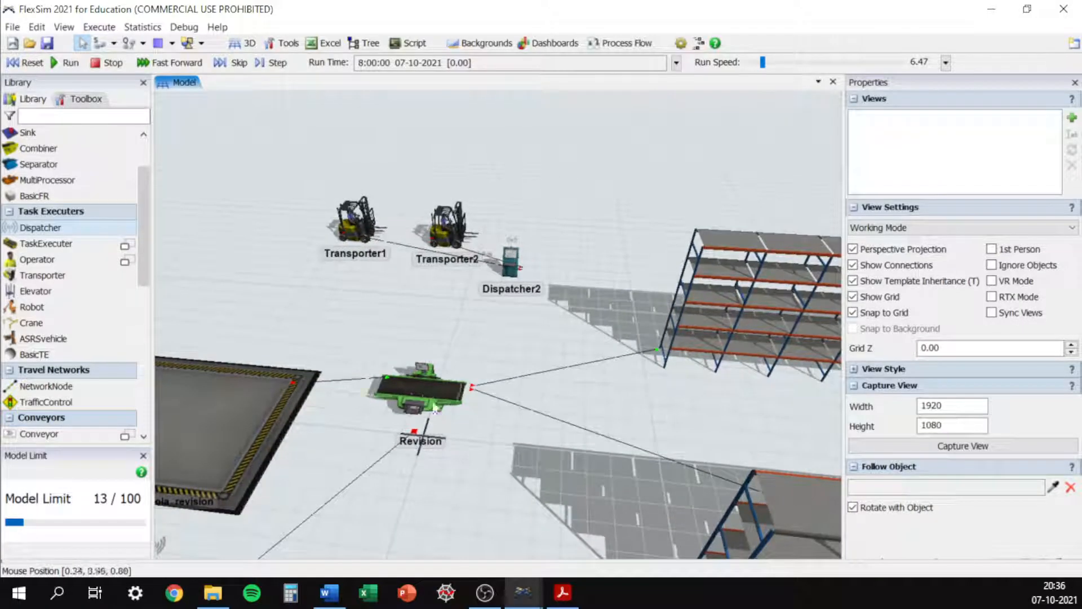
{"action": "right_click_drag", "start_coordinate": [457, 381], "coordinate": [481, 338]}
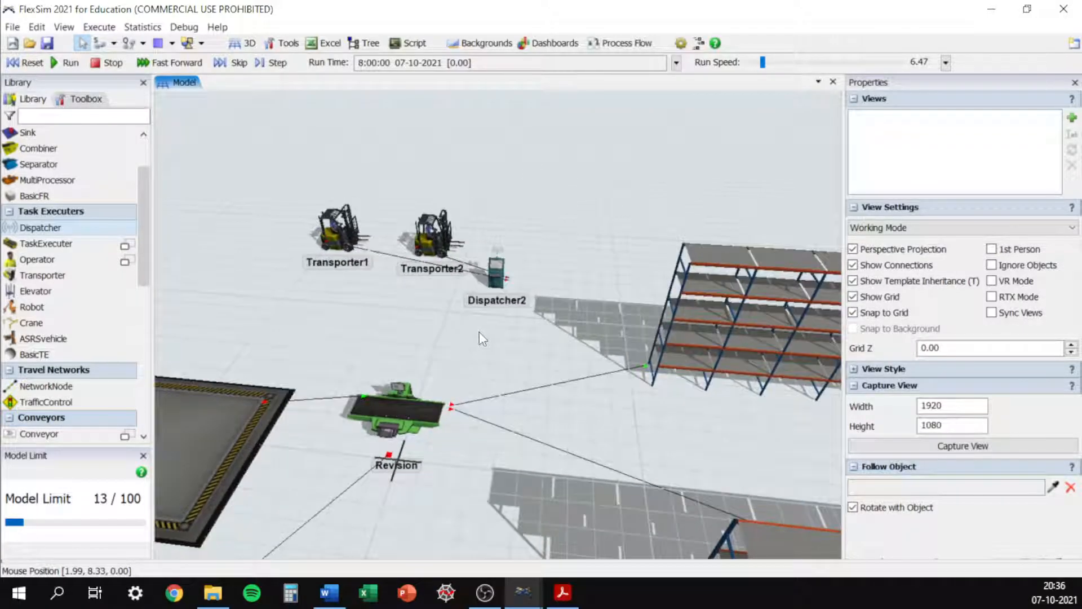
{"action": "left_click_drag", "start_coordinate": [498, 288], "coordinate": [413, 416]}
{"action": "left_click", "coordinate": [413, 416]}
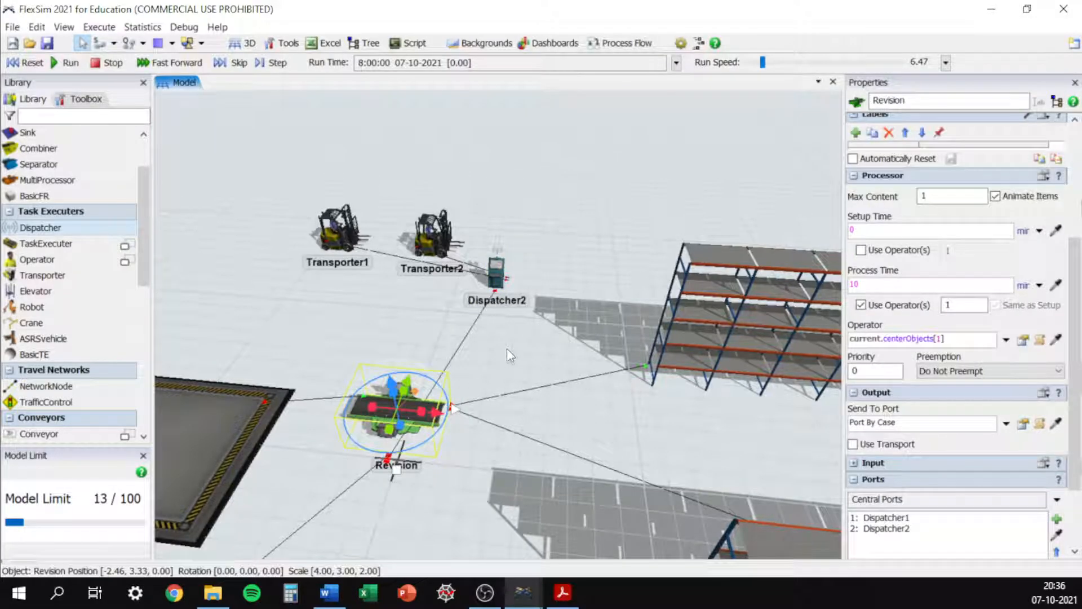
{"action": "left_click", "coordinate": [484, 327]}
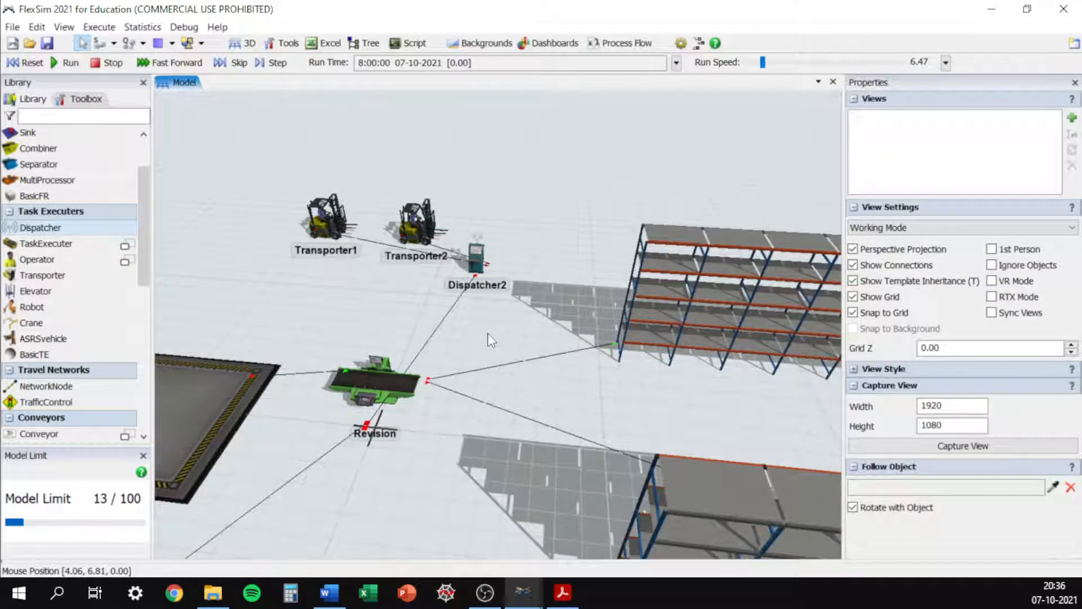
{"action": "right_click_drag", "start_coordinate": [488, 333], "coordinate": [485, 282]}
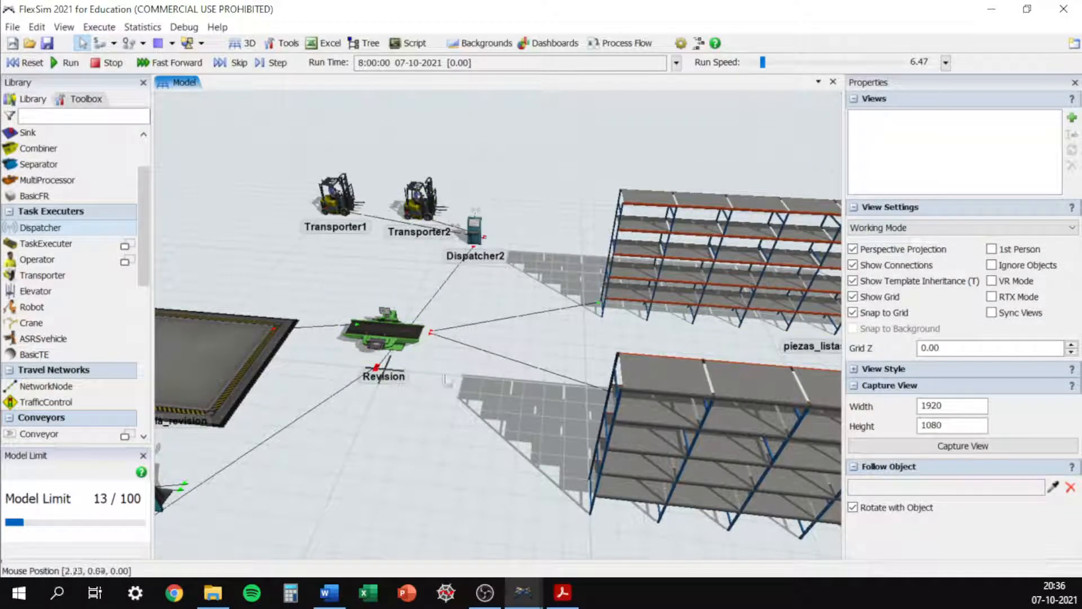
Step: Enable transport on Revision's output and set the transport reference to current.centerObjects[2]
{"action": "left_click", "coordinate": [402, 336]}
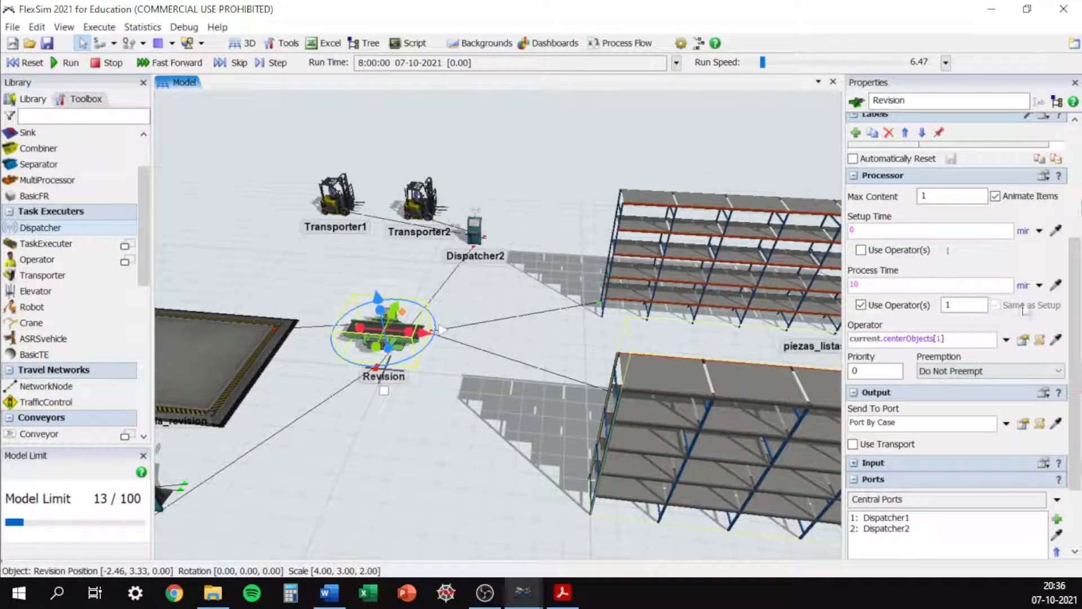
{"action": "left_click", "coordinate": [853, 443]}
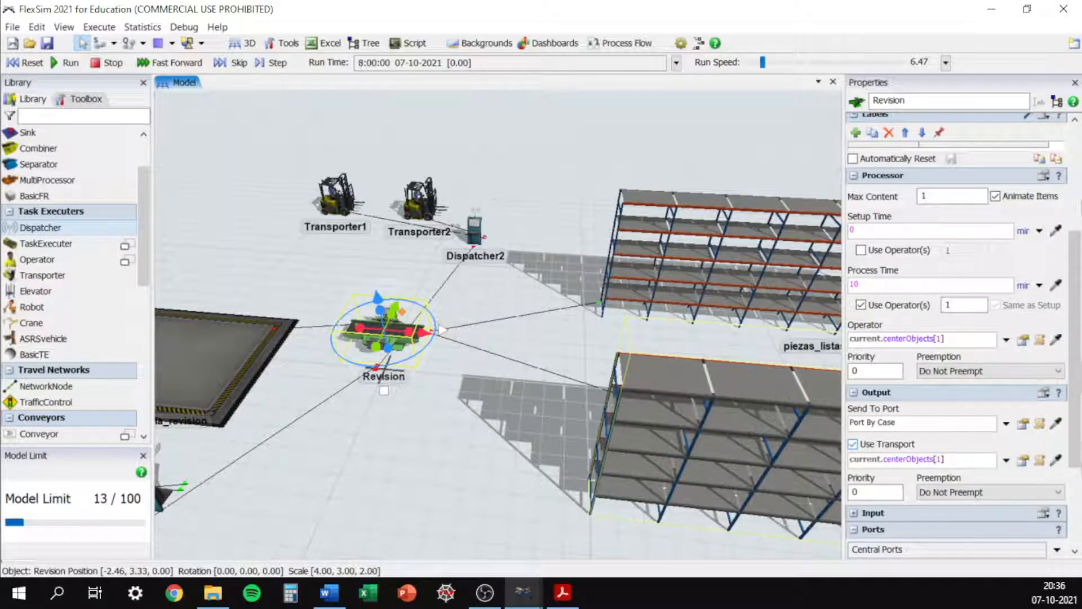
{"action": "scroll", "coordinate": [1071, 330], "scroll_direction": "down", "scroll_amount": 3}
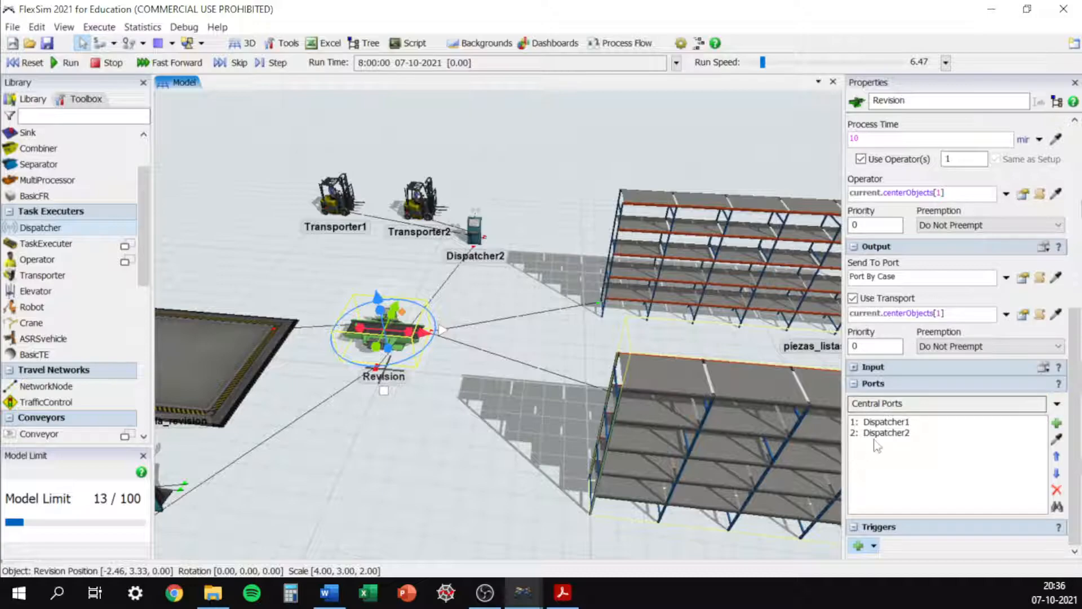
{"action": "left_click", "coordinate": [942, 312]}
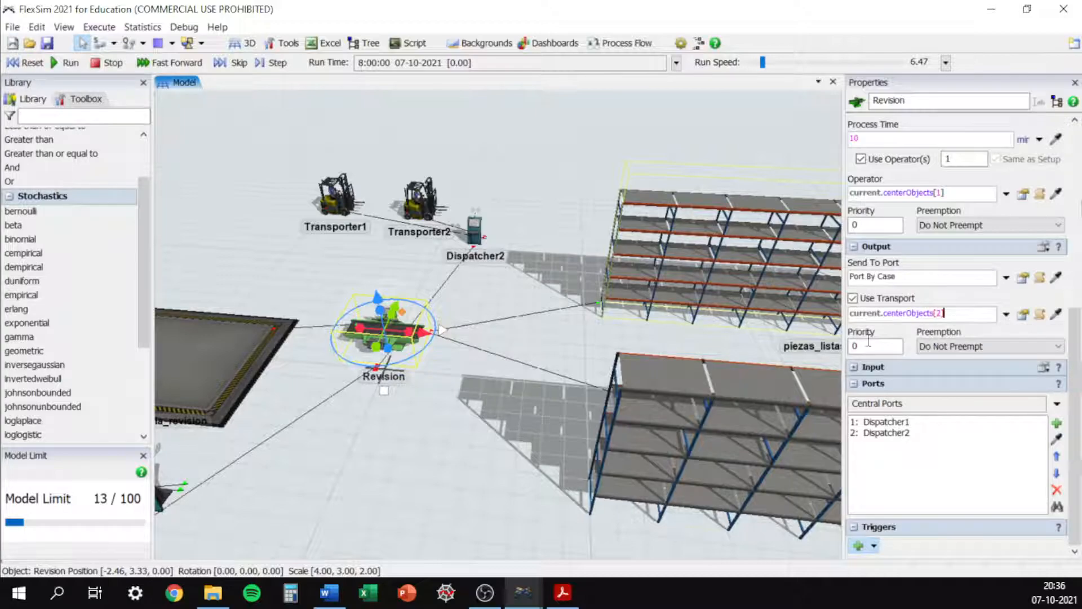
{"action": "left_click", "coordinate": [501, 424]}
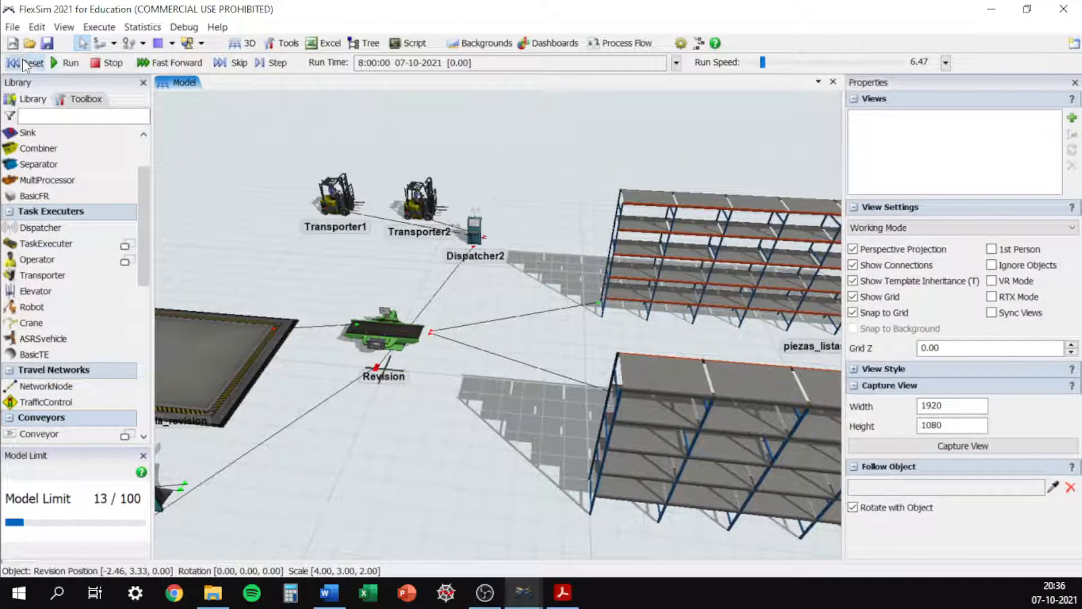
Step: Reset the model, step through its events to check how the transporters carry parts from Revision, and reset it again
{"action": "left_click", "coordinate": [27, 63]}
{"action": "left_click", "coordinate": [277, 63]}
{"action": "left_click", "coordinate": [277, 66]}
{"action": "left_click", "coordinate": [277, 65]}
{"action": "left_click", "coordinate": [278, 65]}
{"action": "left_click", "coordinate": [277, 65]}
{"action": "left_click", "coordinate": [277, 65]}
{"action": "left_click", "coordinate": [277, 65]}
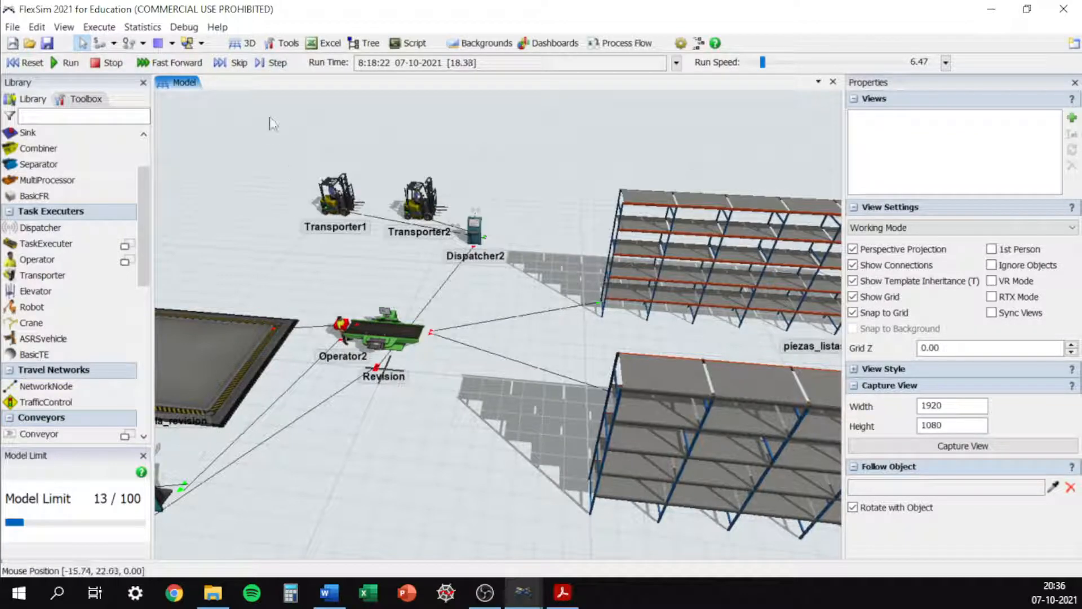
{"action": "left_click", "coordinate": [278, 63]}
{"action": "left_click", "coordinate": [277, 63]}
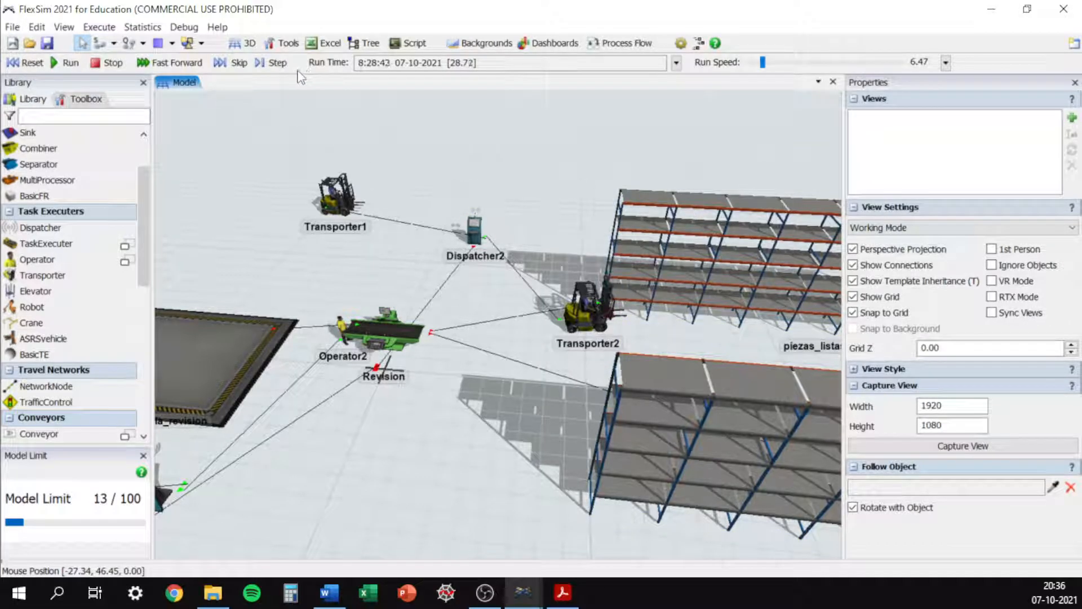
{"action": "left_click", "coordinate": [285, 67]}
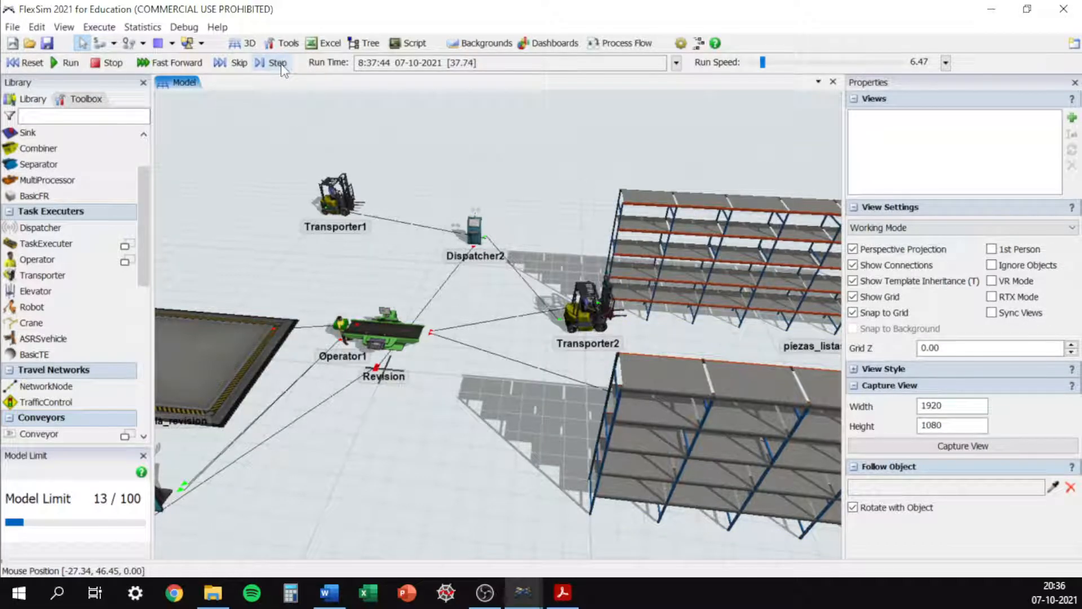
{"action": "left_click", "coordinate": [282, 67]}
{"action": "left_click", "coordinate": [281, 65]}
{"action": "left_click", "coordinate": [281, 65]}
{"action": "left_click", "coordinate": [281, 65]}
{"action": "left_click", "coordinate": [281, 65]}
{"action": "left_click", "coordinate": [281, 65]}
{"action": "left_click", "coordinate": [281, 65]}
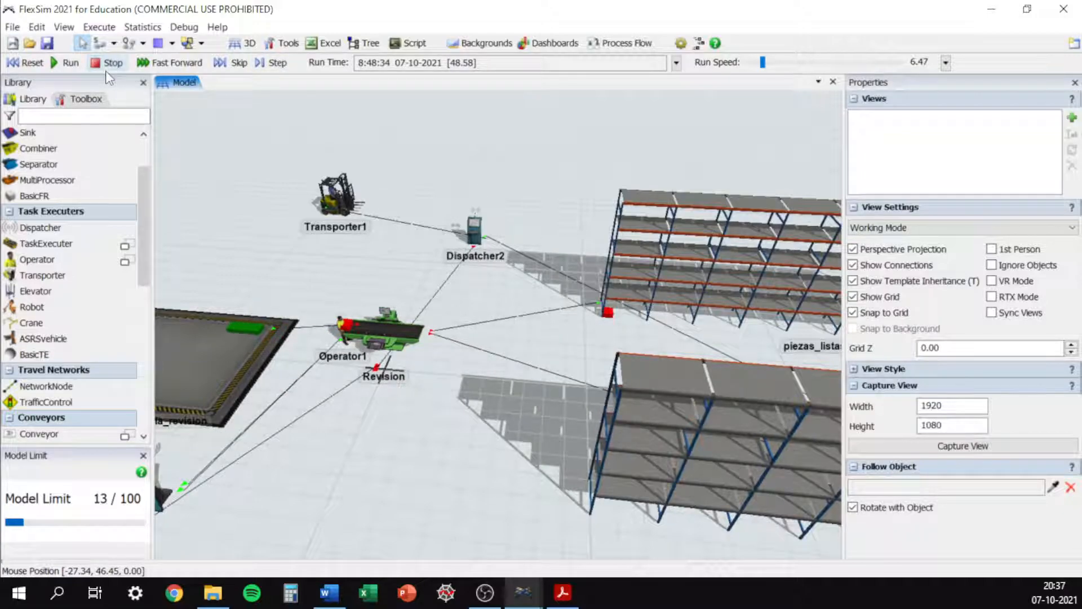
{"action": "left_click", "coordinate": [32, 63]}
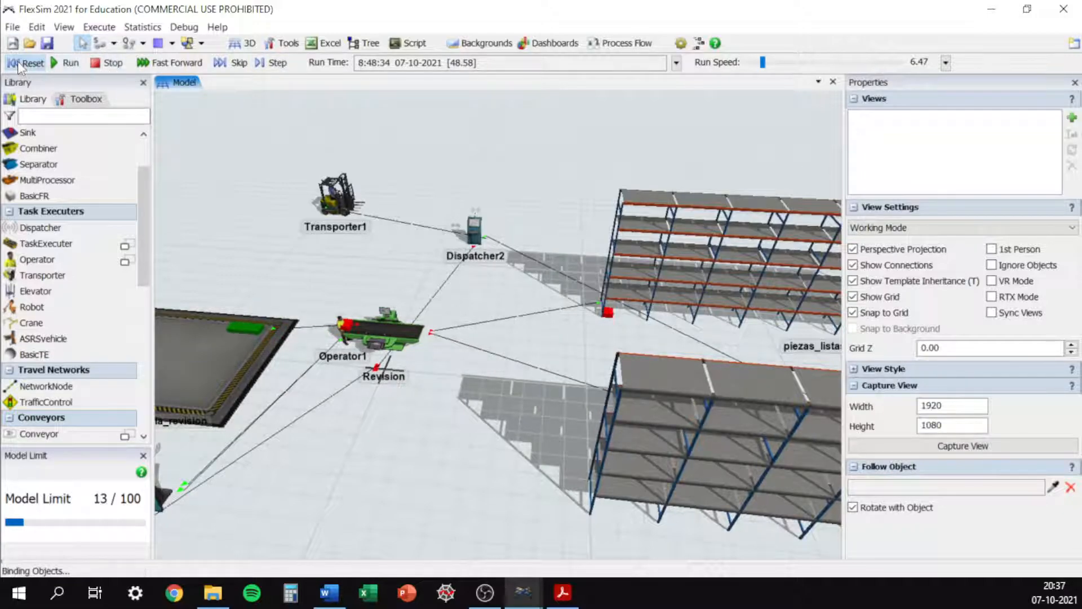
Step: Set Dispatcher2's Pass To rule to Random Port
{"action": "left_click", "coordinate": [476, 235]}
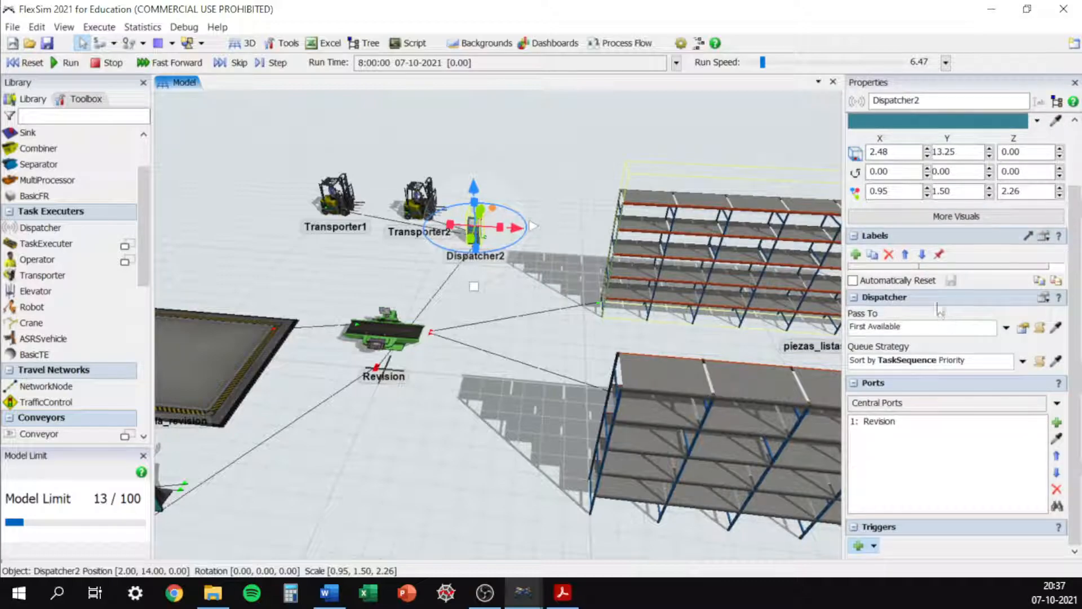
{"action": "left_click", "coordinate": [1005, 328]}
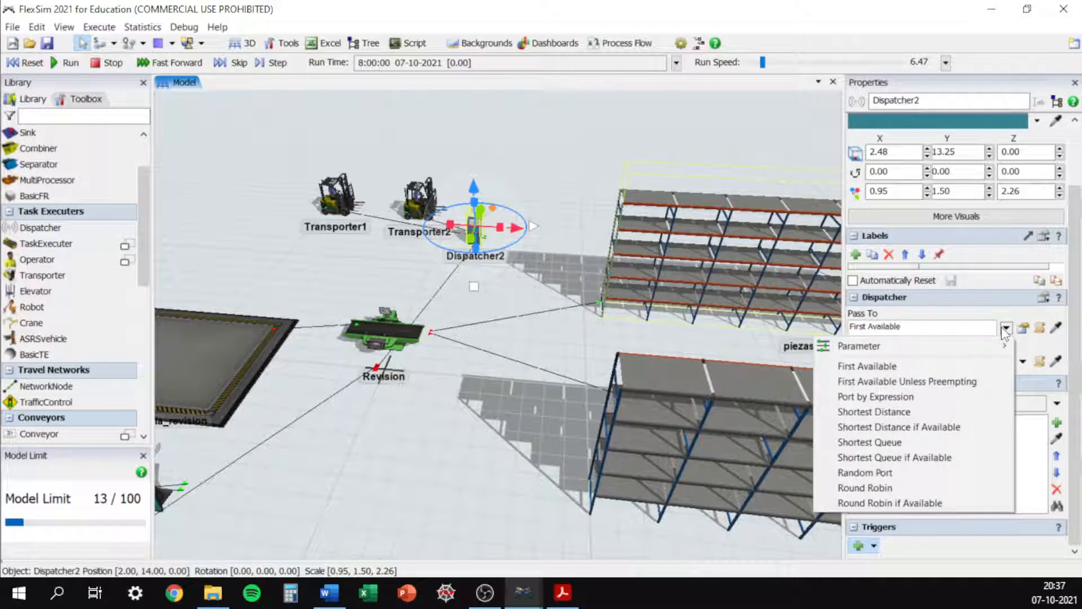
{"action": "left_click", "coordinate": [889, 477]}
{"action": "left_click", "coordinate": [406, 471]}
{"action": "left_click_drag", "start_coordinate": [404, 472], "coordinate": [494, 420]}
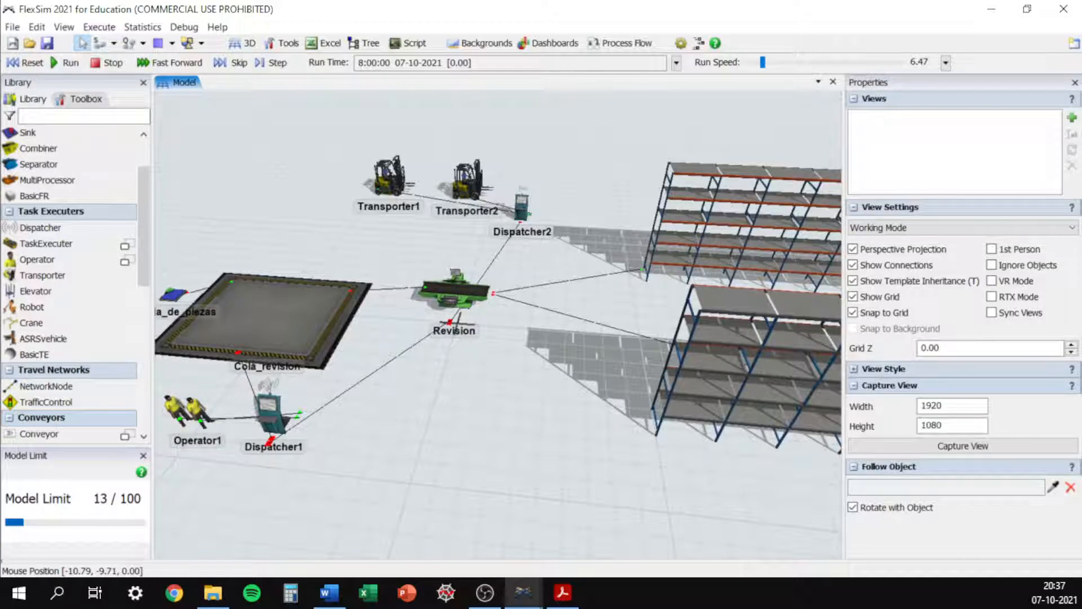
{"action": "key", "text": "alt+Tab"}
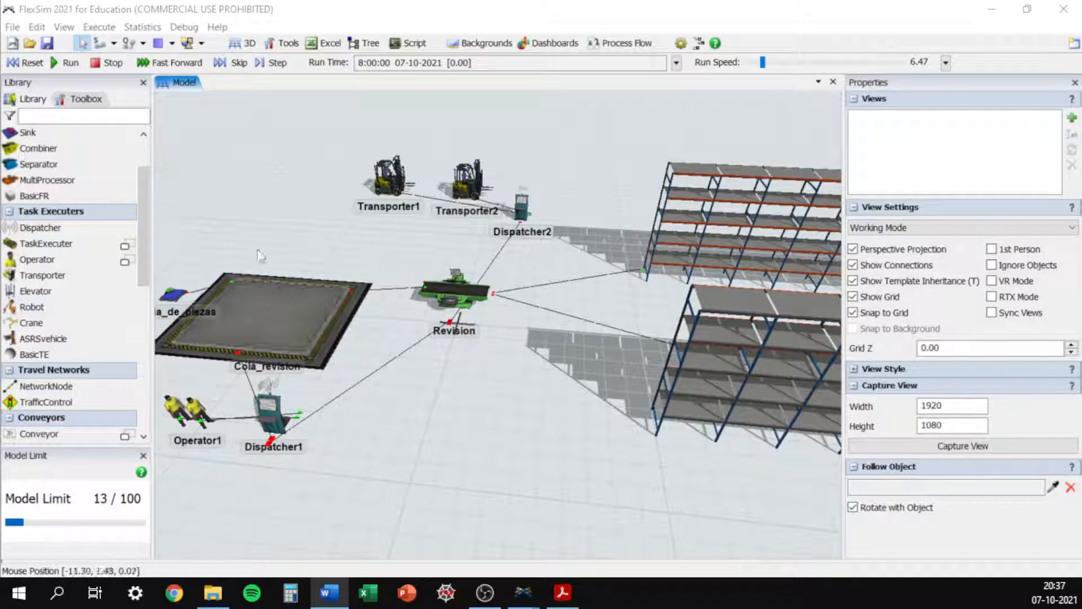
{"action": "left_click_drag", "start_coordinate": [572, 414], "coordinate": [586, 533]}
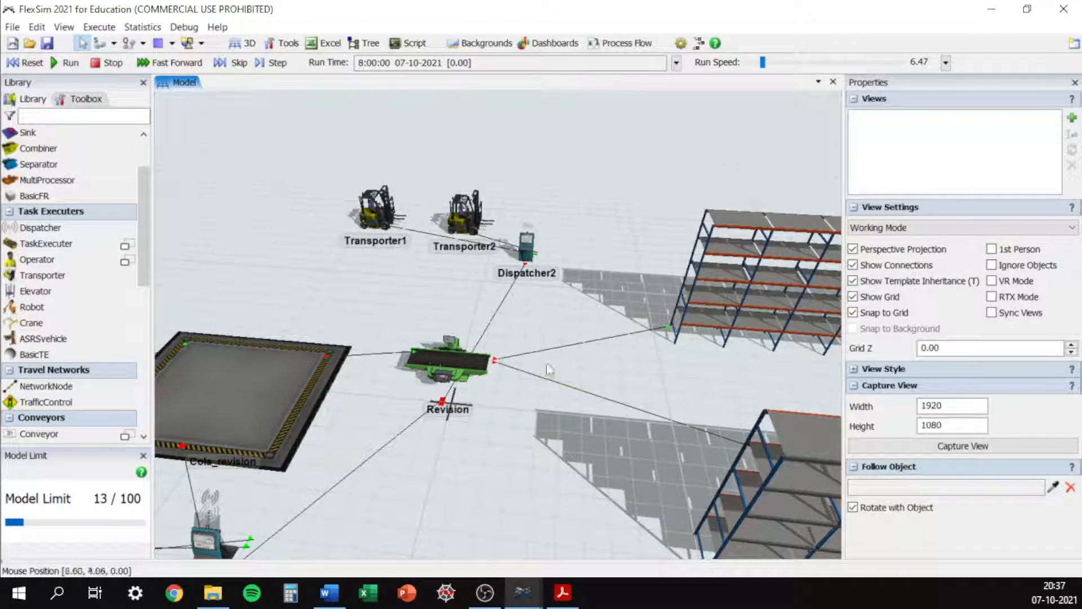
{"action": "right_click_drag", "start_coordinate": [557, 368], "coordinate": [604, 416]}
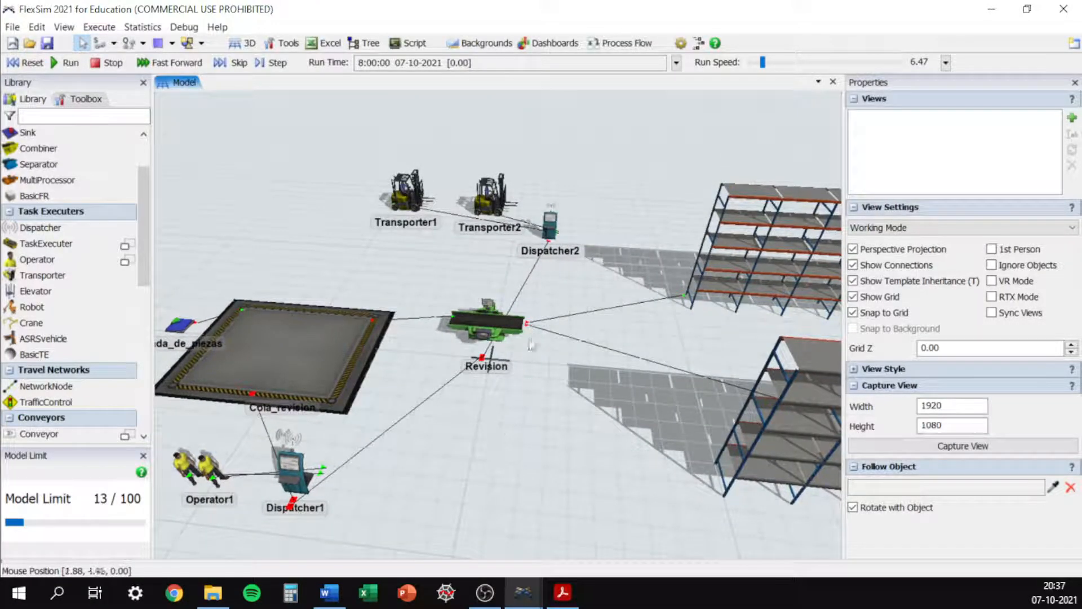
{"action": "left_click_drag", "start_coordinate": [485, 475], "coordinate": [549, 475]}
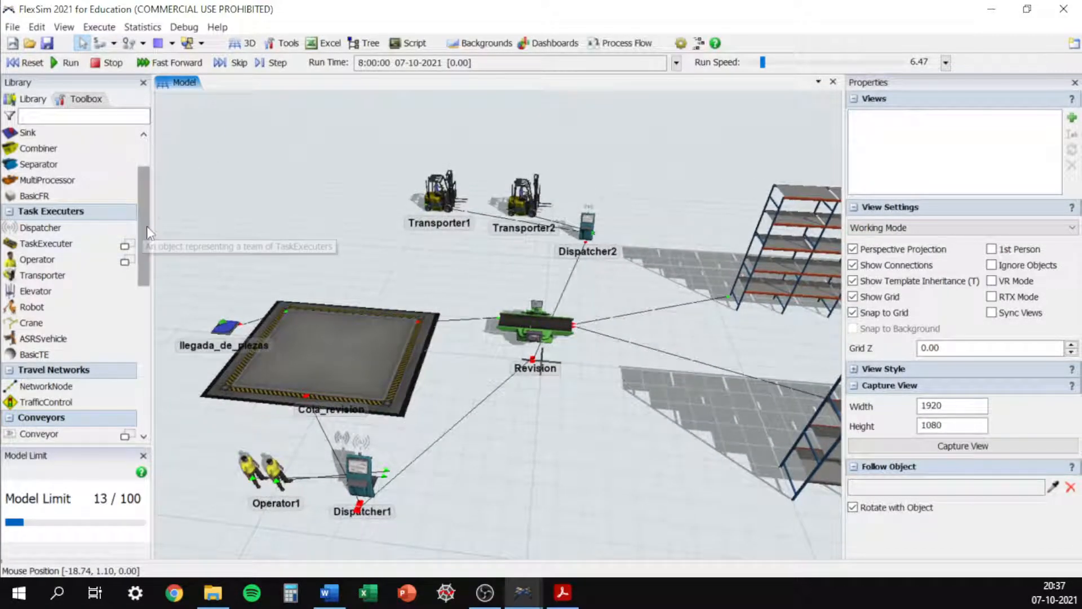
Step: Place a network node on the floor next to Revision's output end
{"action": "scroll", "coordinate": [144, 248], "scroll_direction": "down", "scroll_amount": 3}
{"action": "scroll", "coordinate": [144, 261], "scroll_direction": "down", "scroll_amount": 1}
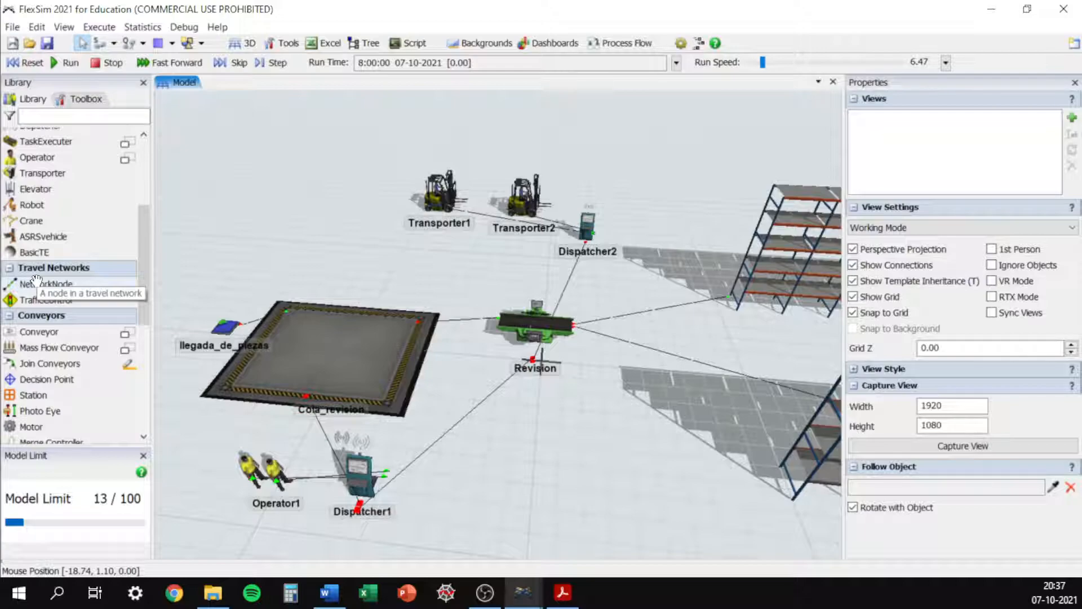
{"action": "left_click", "coordinate": [47, 285]}
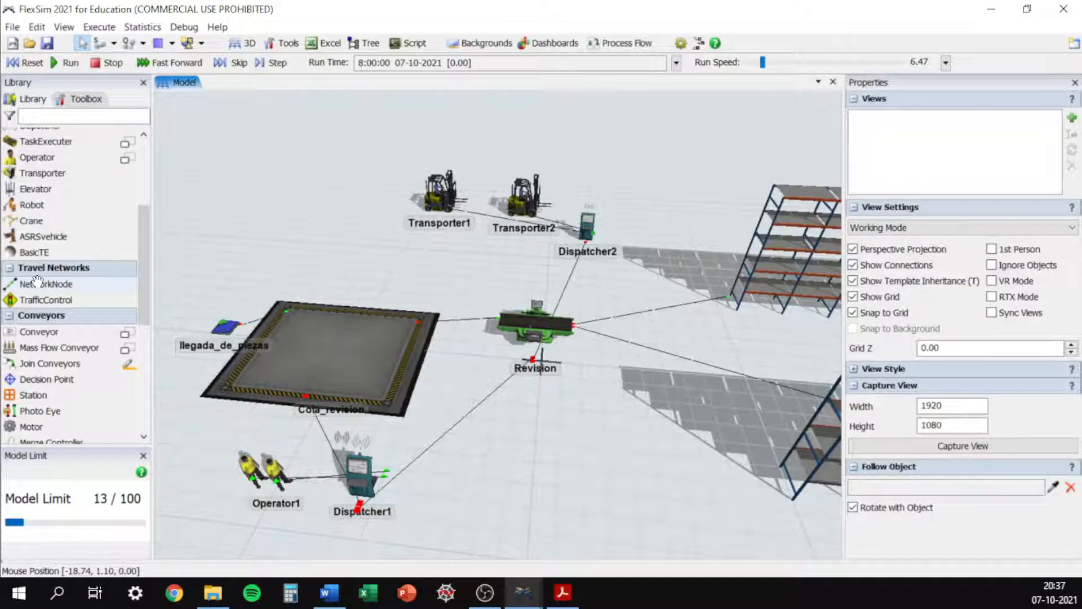
{"action": "left_click", "coordinate": [589, 337]}
{"action": "left_click_drag", "start_coordinate": [588, 338], "coordinate": [470, 396]}
{"action": "scroll", "coordinate": [454, 427], "scroll_direction": "up", "scroll_amount": 5}
{"action": "scroll", "coordinate": [479, 416], "scroll_direction": "down", "scroll_amount": 4}
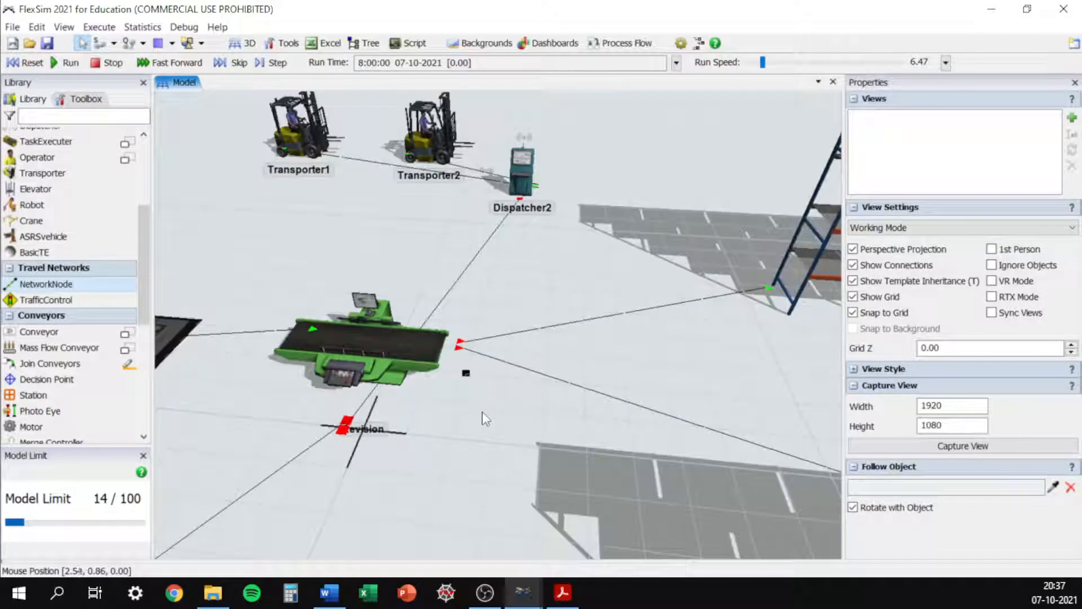
Step: Place another network node on the floor in front of the piezas_listas rack
{"action": "right_click_drag", "start_coordinate": [540, 448], "coordinate": [254, 326]}
{"action": "left_click", "coordinate": [50, 285]}
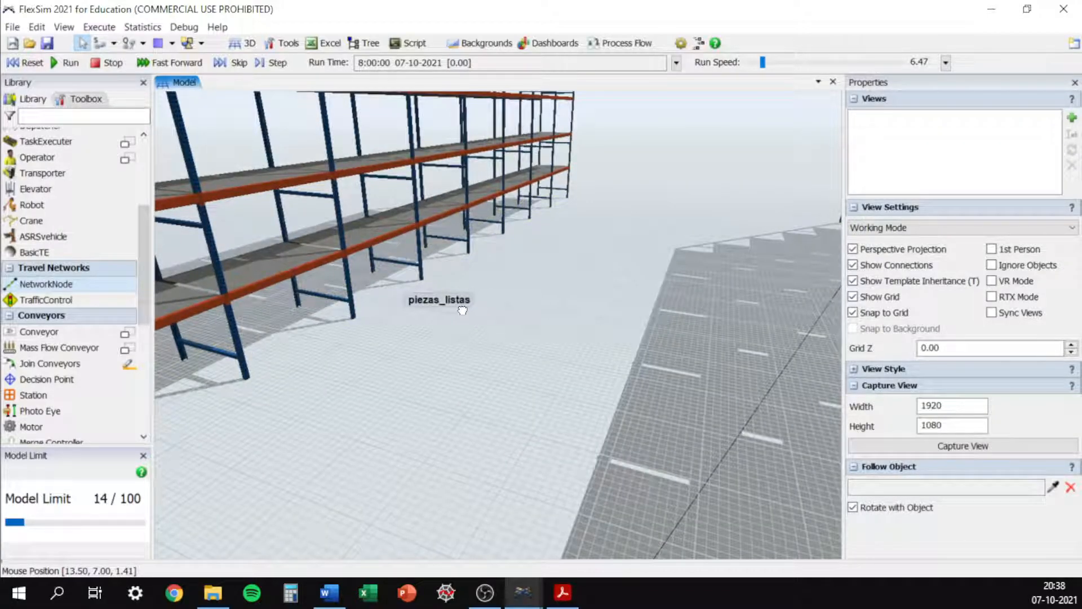
{"action": "right_click_drag", "start_coordinate": [678, 388], "coordinate": [655, 407]}
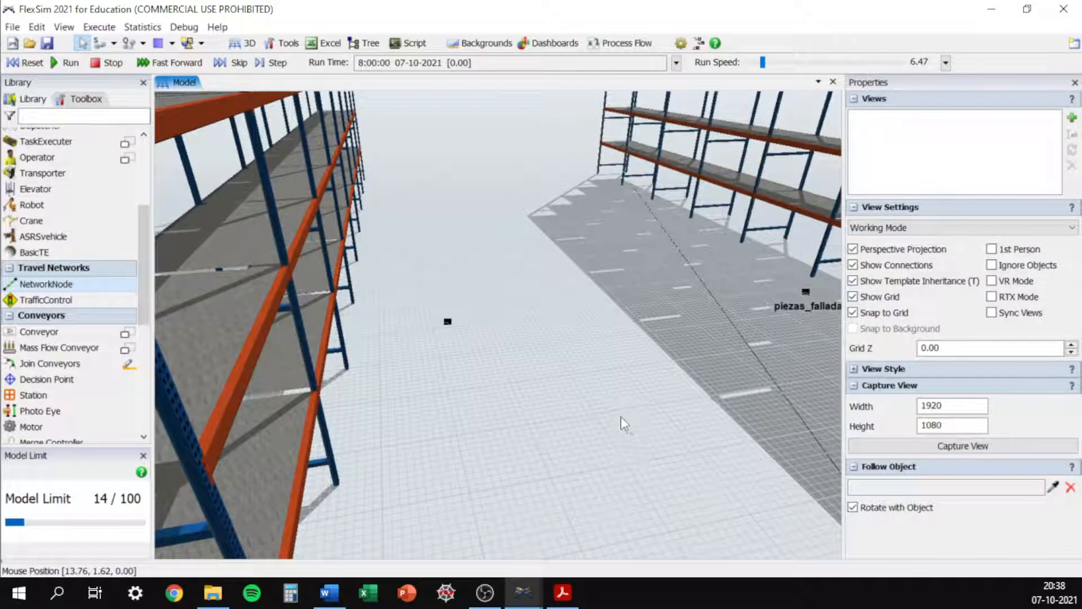
{"action": "scroll", "coordinate": [597, 405], "scroll_direction": "down", "scroll_amount": 10}
{"action": "right_click_drag", "start_coordinate": [538, 452], "coordinate": [511, 480]}
{"action": "right_click_drag", "start_coordinate": [554, 439], "coordinate": [405, 536]}
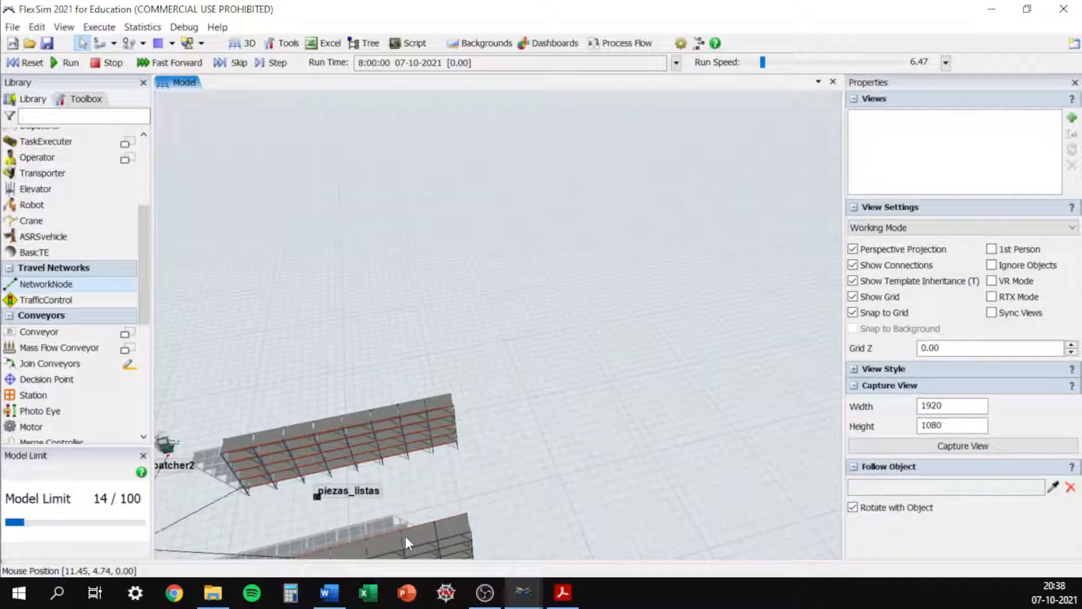
{"action": "left_click_drag", "start_coordinate": [580, 447], "coordinate": [702, 351]}
{"action": "scroll", "coordinate": [417, 457], "scroll_direction": "up", "scroll_amount": 3}
{"action": "scroll", "coordinate": [420, 462], "scroll_direction": "up", "scroll_amount": 3}
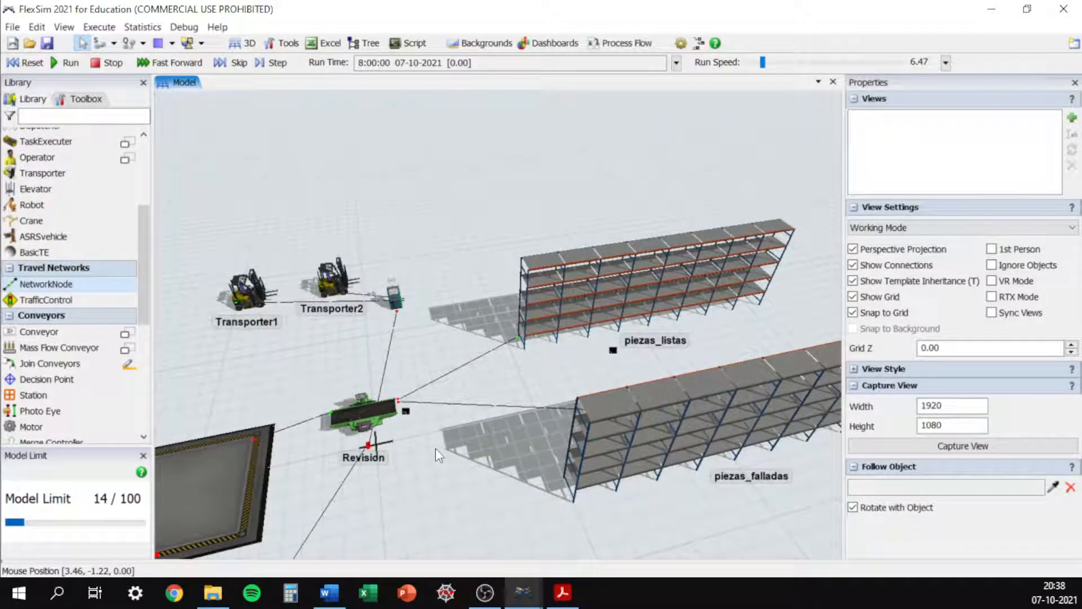
Step: Place a network node between Revision's output end and Dispatcher2, and connect it to the nodes at Revision and piezas_listas
{"action": "left_click_drag", "start_coordinate": [438, 449], "coordinate": [476, 453]}
{"action": "scroll", "coordinate": [473, 445], "scroll_direction": "up", "scroll_amount": 2}
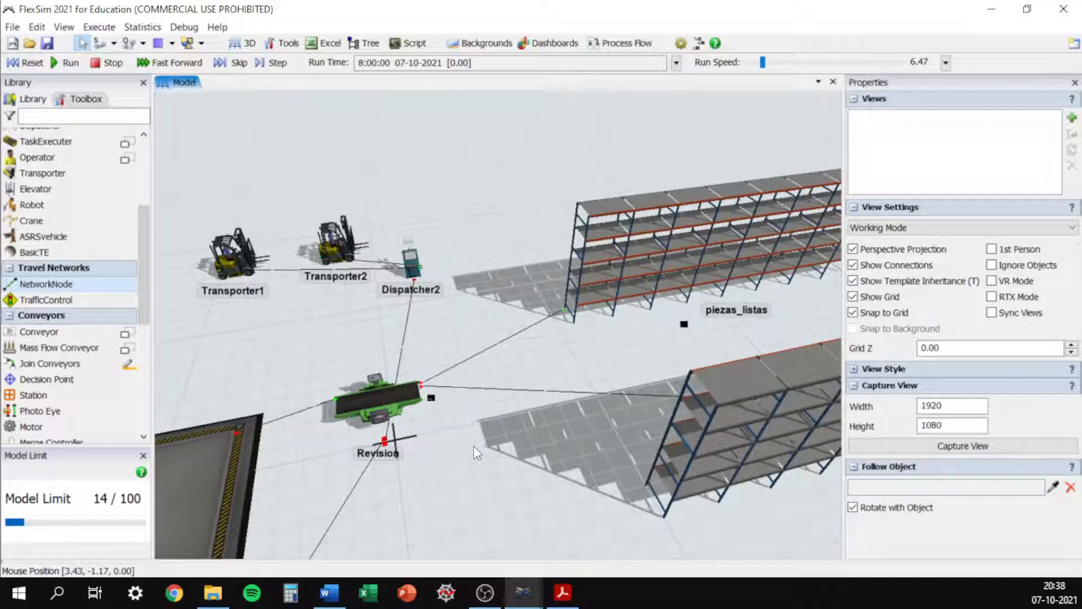
{"action": "left_click_drag", "start_coordinate": [499, 490], "coordinate": [577, 520]}
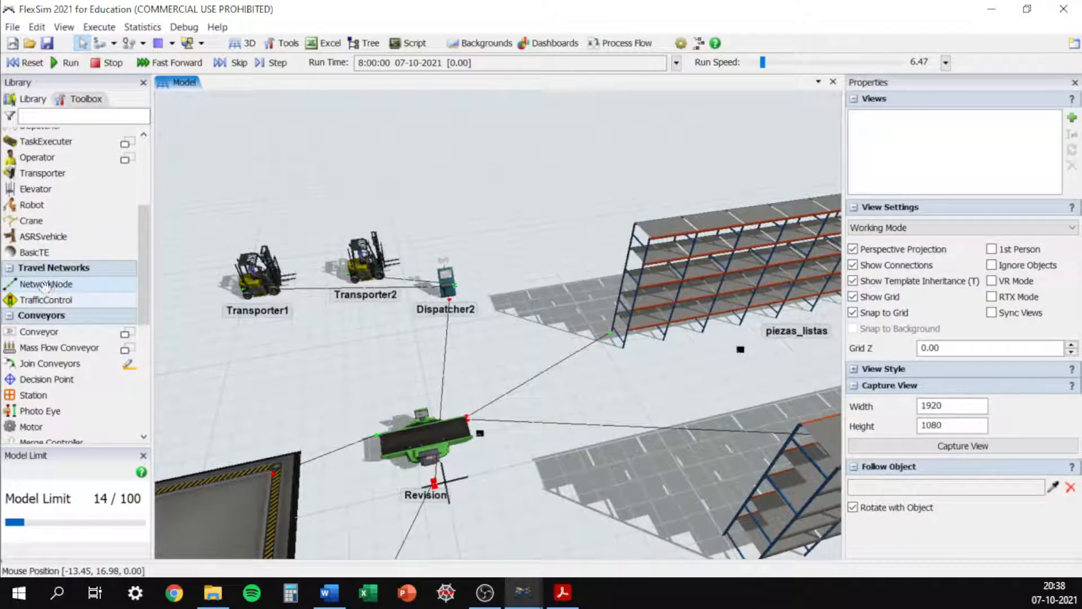
{"action": "left_click_drag", "start_coordinate": [43, 284], "coordinate": [567, 379]}
{"action": "left_click_drag", "start_coordinate": [467, 391], "coordinate": [468, 388]}
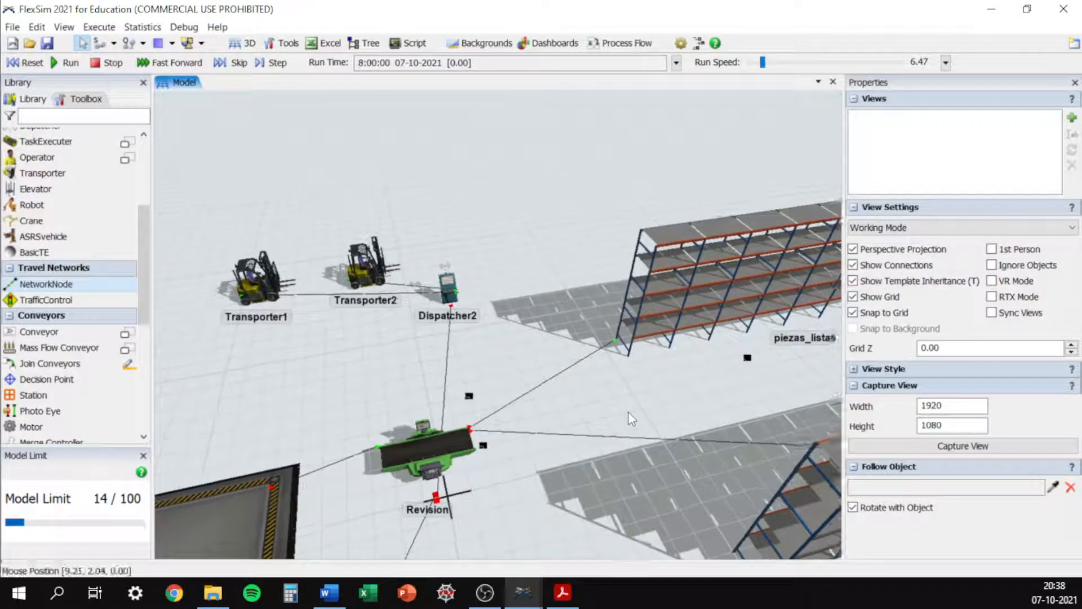
{"action": "left_click_drag", "start_coordinate": [587, 384], "coordinate": [587, 384]}
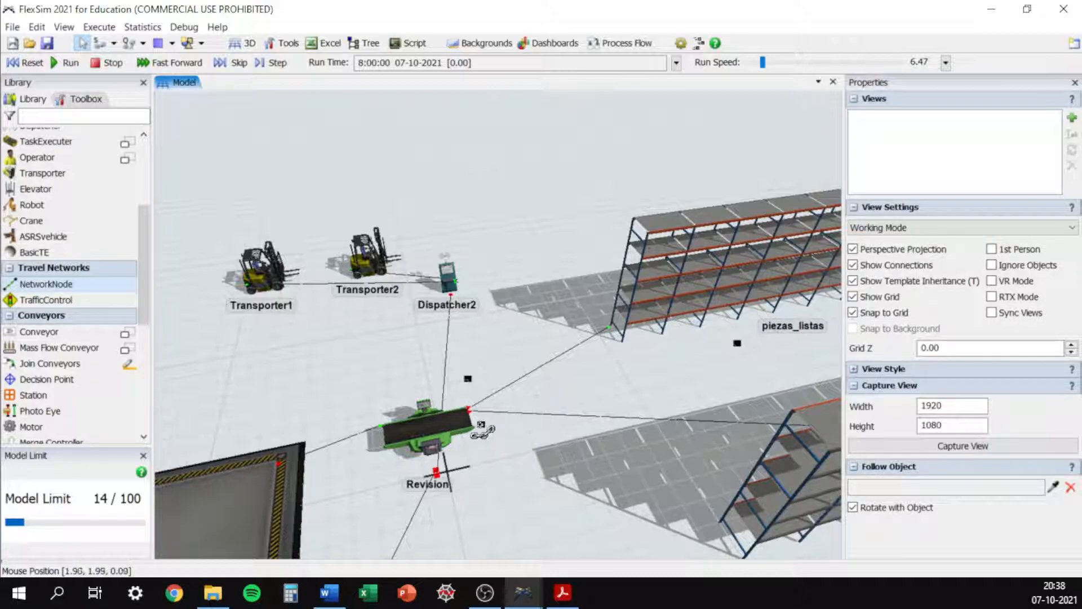
{"action": "left_click_drag", "start_coordinate": [482, 427], "coordinate": [784, 314]}
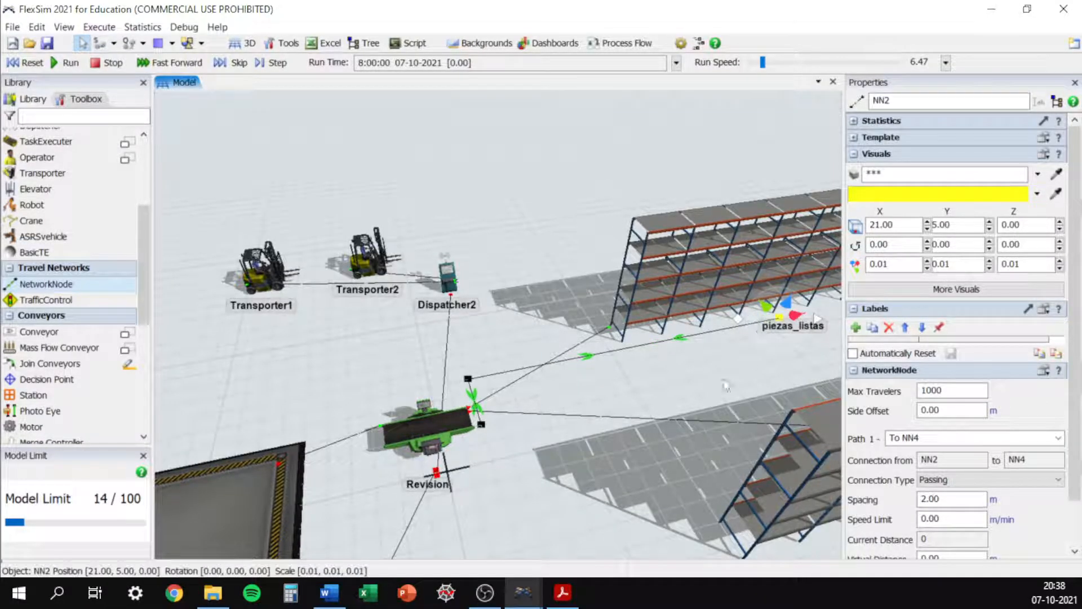
Step: Place a network node past Revision's output end on the piezas_falladas side and connect it to the node at Revision
{"action": "left_click_drag", "start_coordinate": [723, 391], "coordinate": [701, 364]}
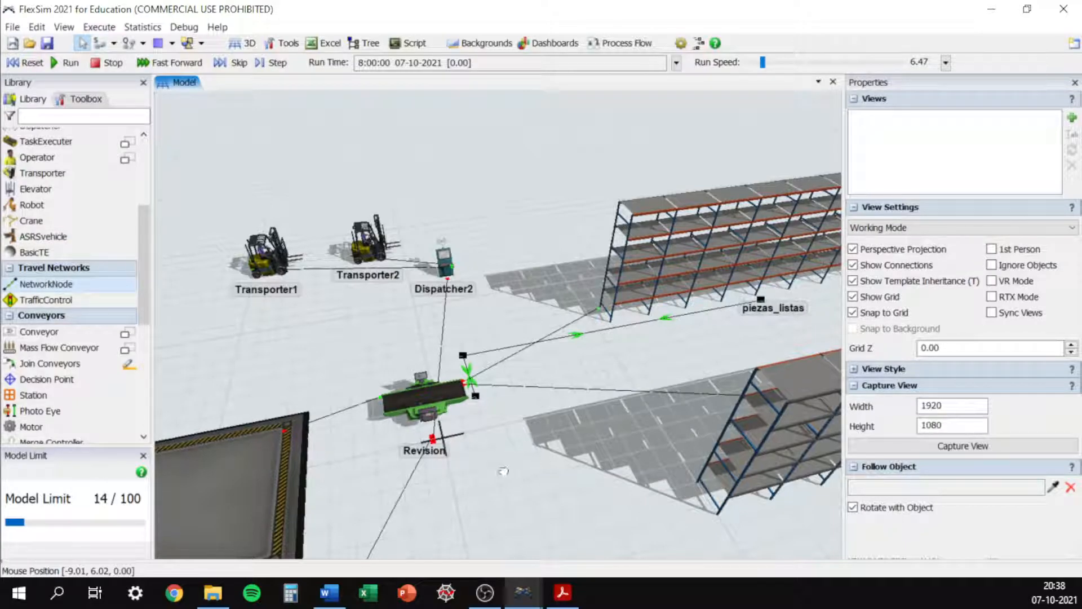
{"action": "left_click", "coordinate": [502, 483]}
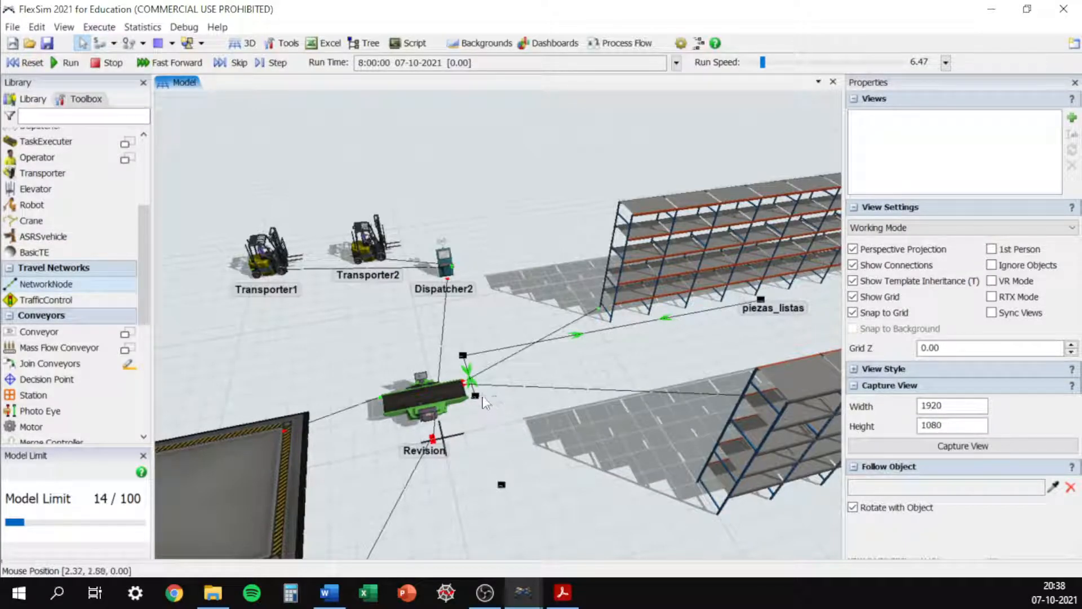
{"action": "left_click_drag", "start_coordinate": [477, 399], "coordinate": [501, 485]}
Step: Connect the corner node on the piezas_falladas side to that rack's node and shift the corner node to align the path
{"action": "left_click", "coordinate": [579, 516]}
{"action": "right_click_drag", "start_coordinate": [580, 516], "coordinate": [504, 383]}
{"action": "left_click_drag", "start_coordinate": [483, 349], "coordinate": [613, 484]}
{"action": "key", "text": "a"}
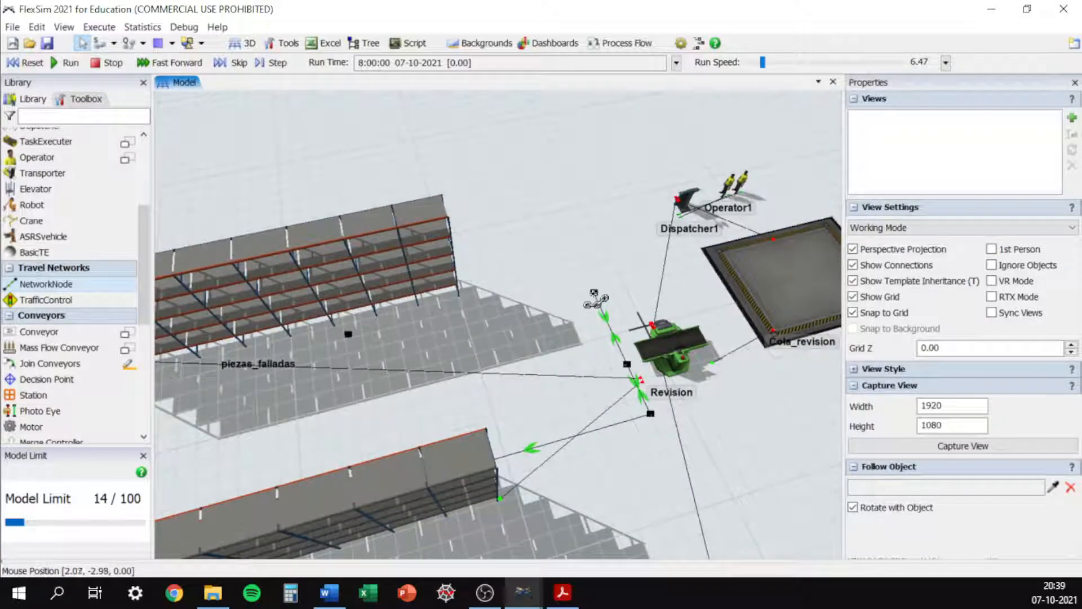
{"action": "left_click_drag", "start_coordinate": [595, 297], "coordinate": [283, 349]}
{"action": "left_click_drag", "start_coordinate": [595, 297], "coordinate": [587, 279]}
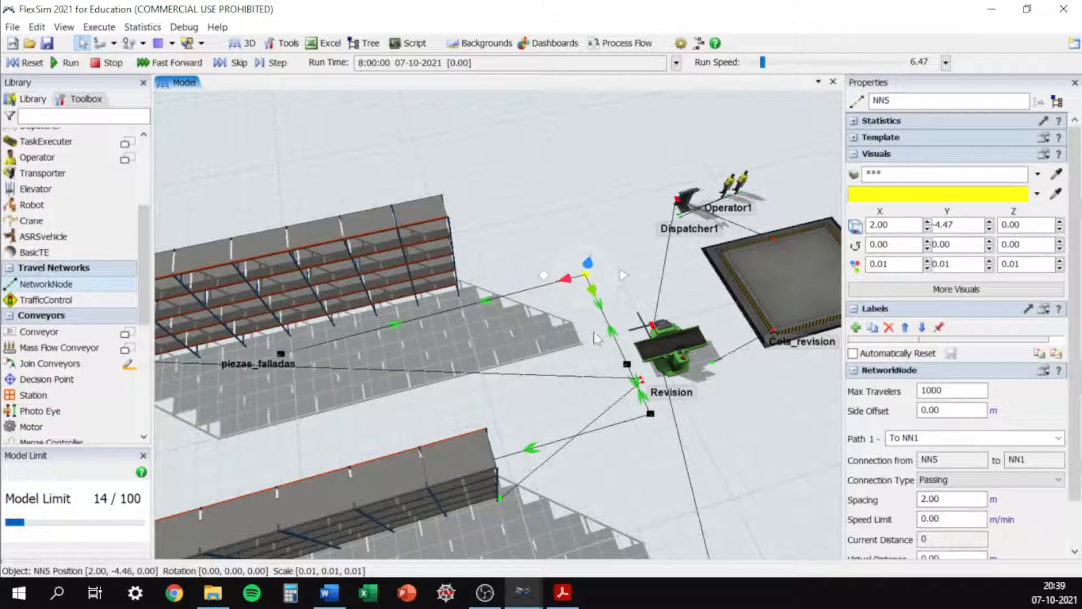
Step: Connect the network node in front of piezas_listas to the piezas_listas rack
{"action": "left_click", "coordinate": [572, 368]}
{"action": "right_click_drag", "start_coordinate": [572, 368], "coordinate": [528, 163]}
{"action": "left_click_drag", "start_coordinate": [604, 420], "coordinate": [663, 513]}
{"action": "scroll", "coordinate": [466, 422], "scroll_direction": "down", "scroll_amount": 5}
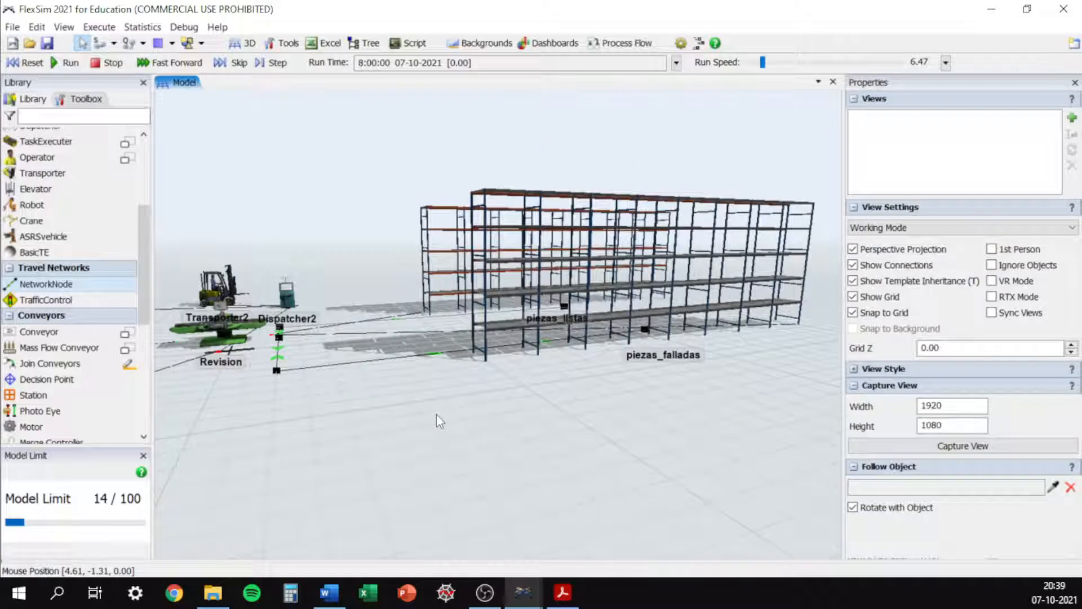
{"action": "scroll", "coordinate": [361, 422], "scroll_direction": "up", "scroll_amount": 3}
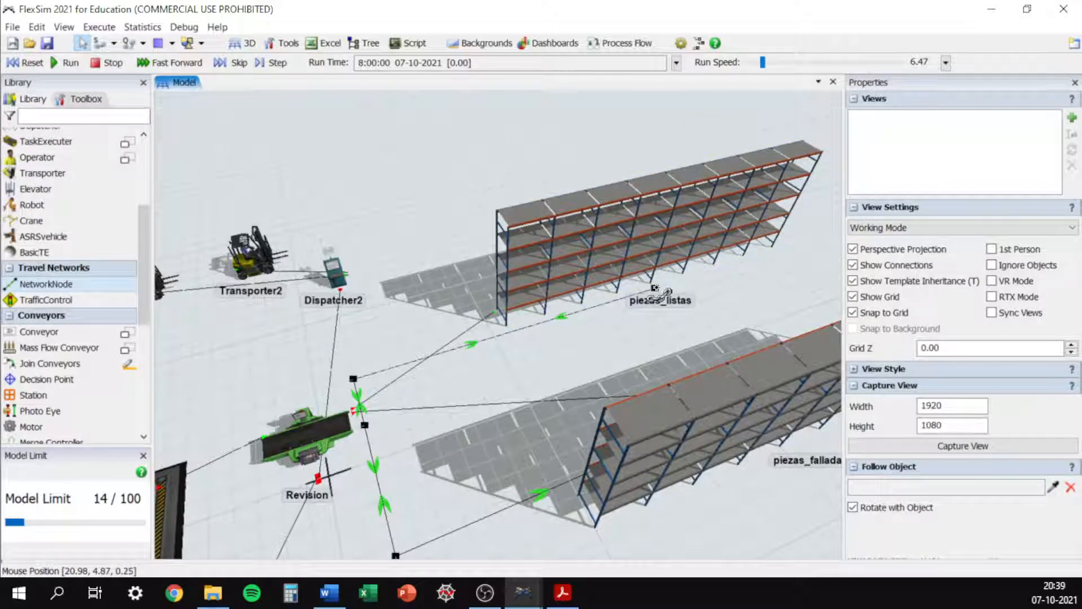
{"action": "left_click", "coordinate": [655, 288]}
{"action": "left_click", "coordinate": [634, 244]}
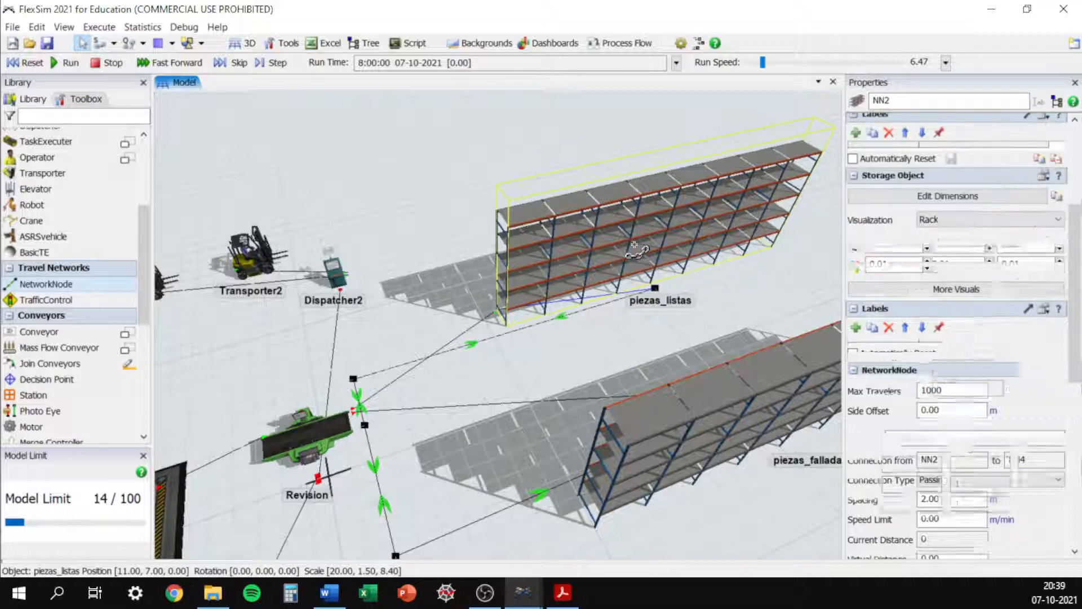
Step: Connect the network node by piezas_falladas to the piezas_falladas rack
{"action": "right_click_drag", "start_coordinate": [635, 350], "coordinate": [613, 146]}
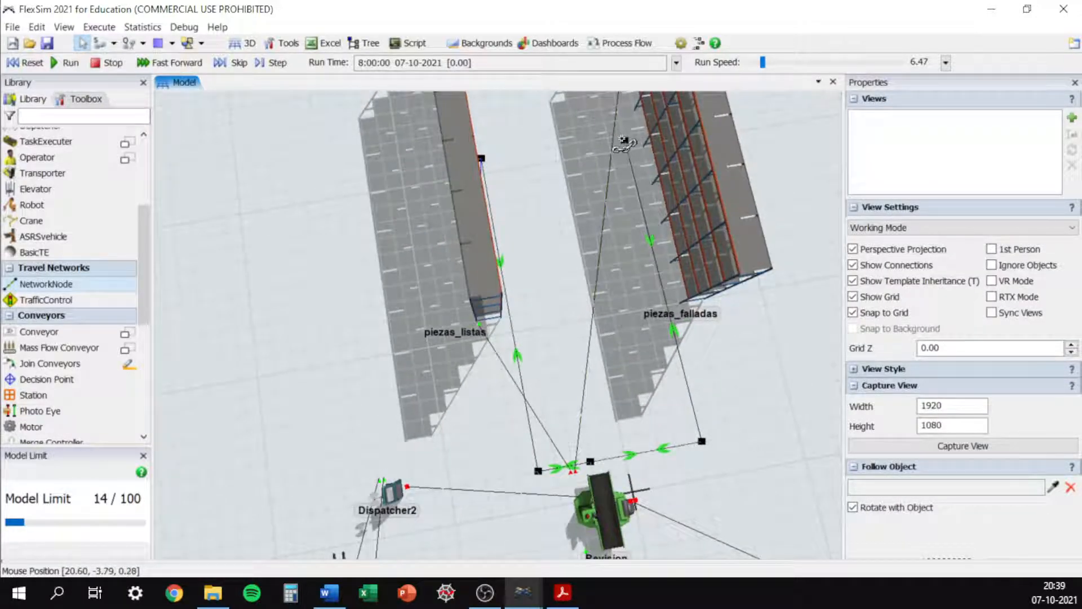
{"action": "left_click", "coordinate": [624, 143]}
{"action": "left_click", "coordinate": [677, 137]}
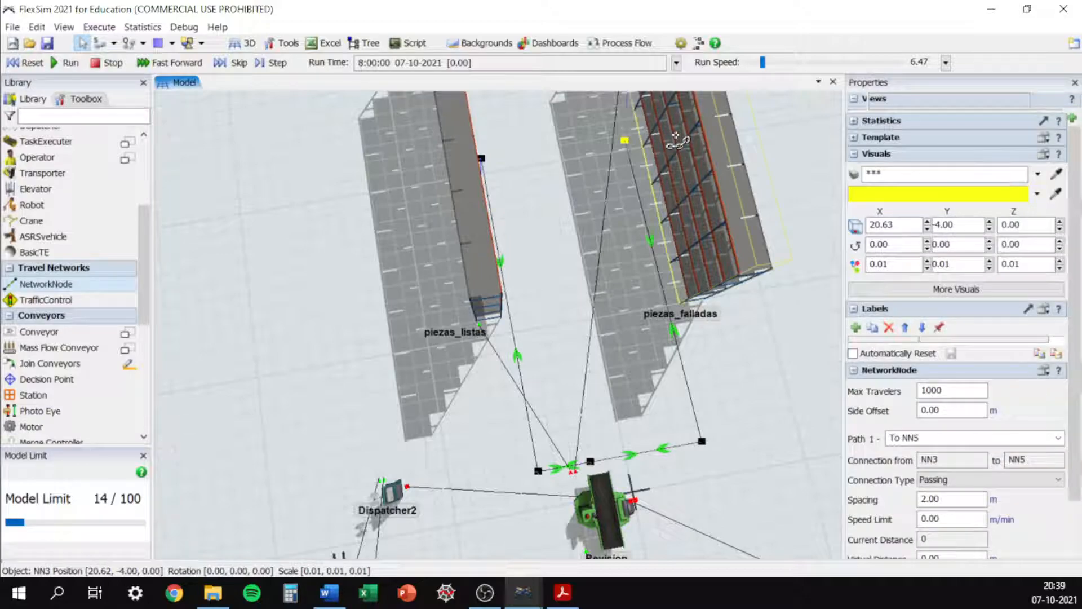
Step: Connect the network node at Revision's output end to the Revision processor
{"action": "right_click_drag", "start_coordinate": [609, 394], "coordinate": [565, 381]}
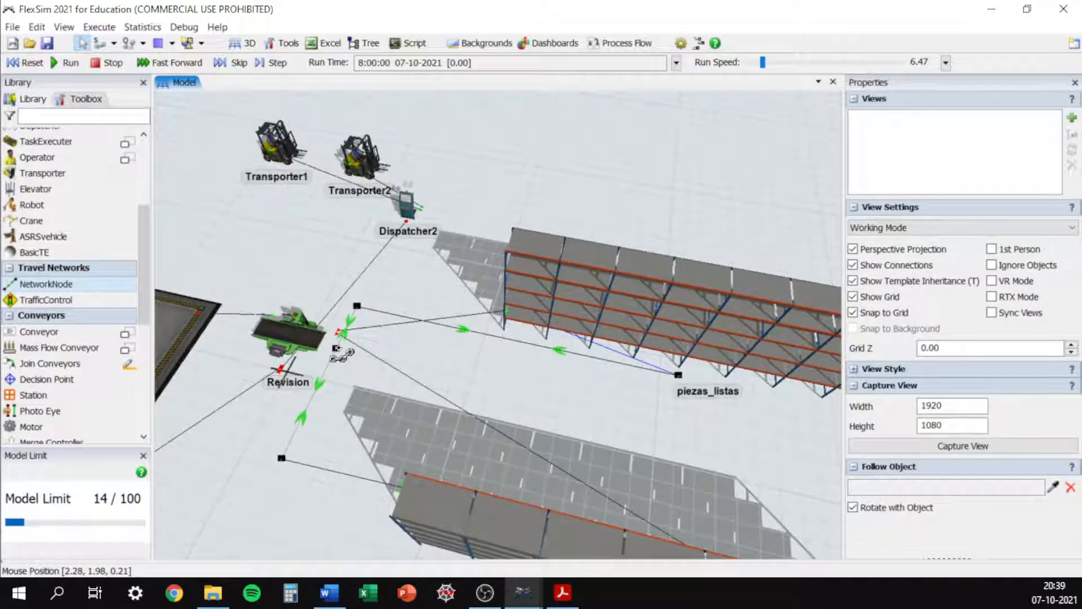
{"action": "left_click", "coordinate": [336, 349]}
{"action": "left_click", "coordinate": [292, 344]}
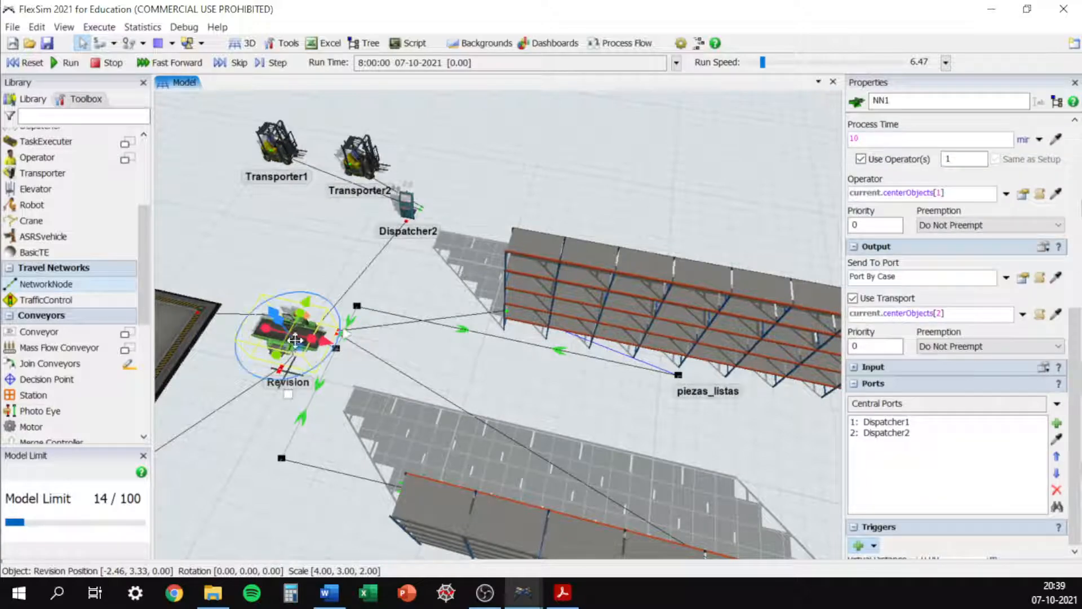
{"action": "key", "text": "alt+Tab"}
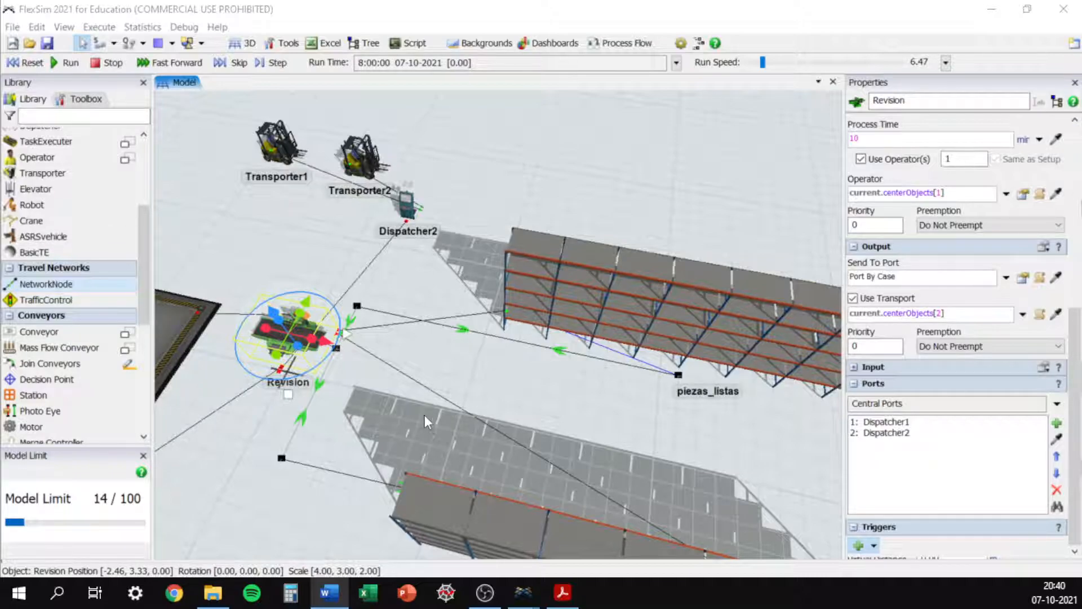
Step: Reset the model, run and step through it to check how the transporters travel to the racks, and reset it again
{"action": "left_click", "coordinate": [42, 63]}
{"action": "left_click", "coordinate": [35, 65]}
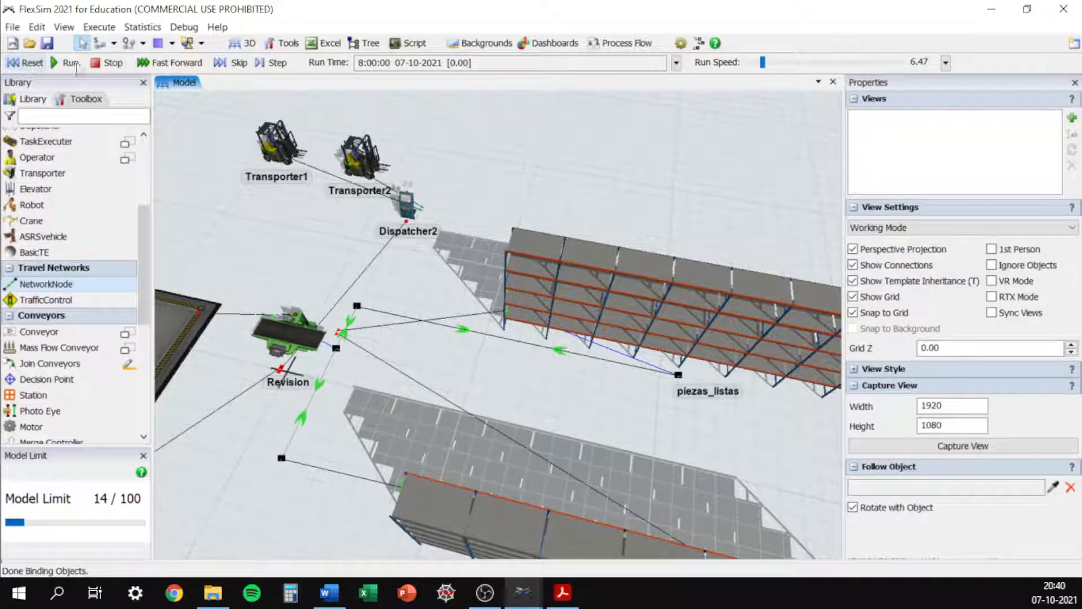
{"action": "left_click", "coordinate": [71, 63]}
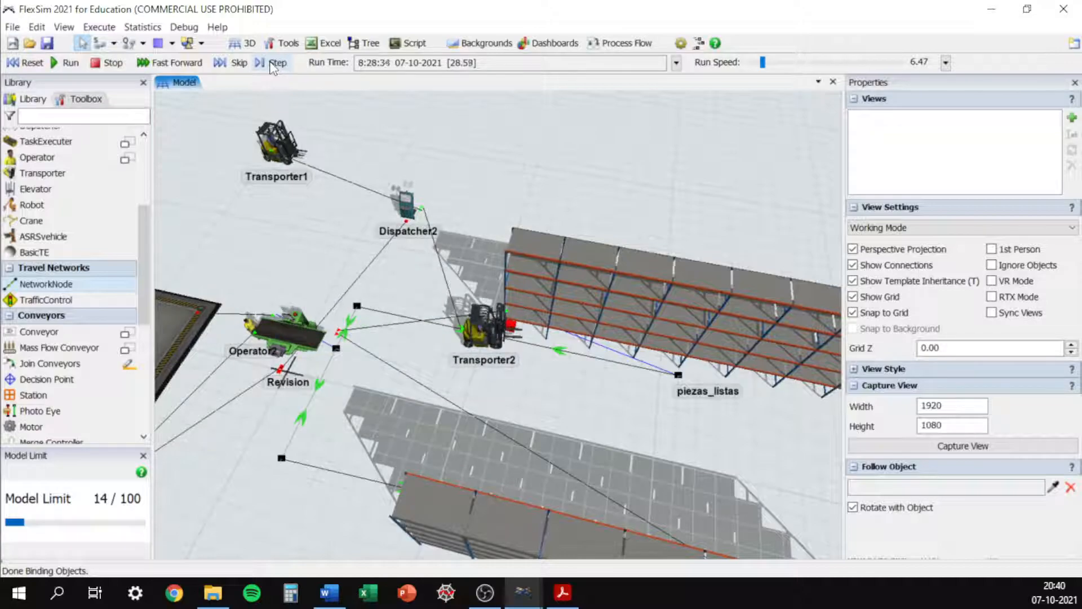
{"action": "left_click", "coordinate": [276, 64]}
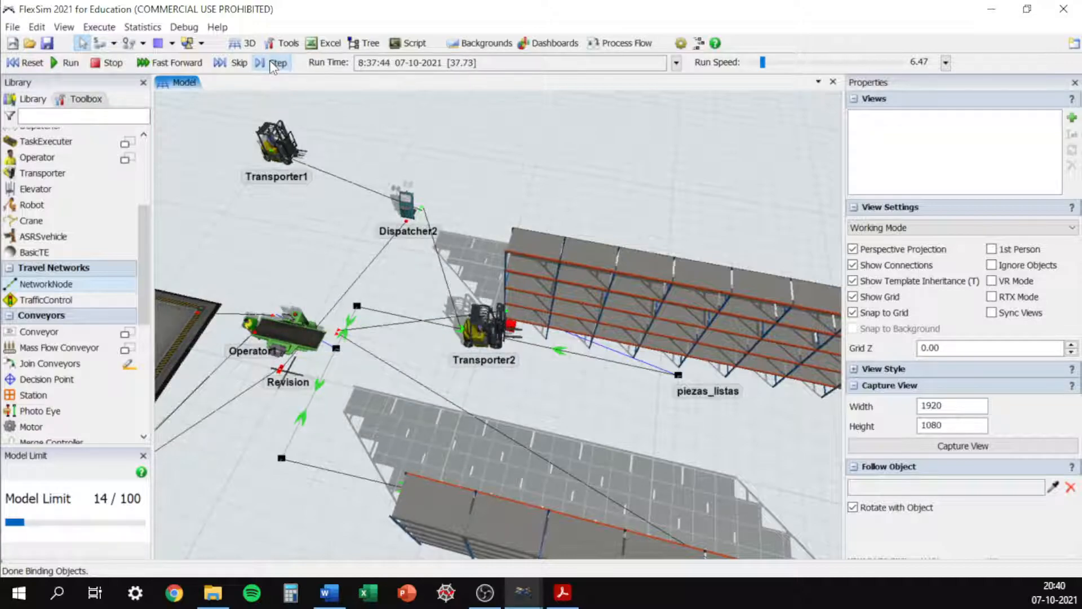
{"action": "left_click", "coordinate": [276, 63]}
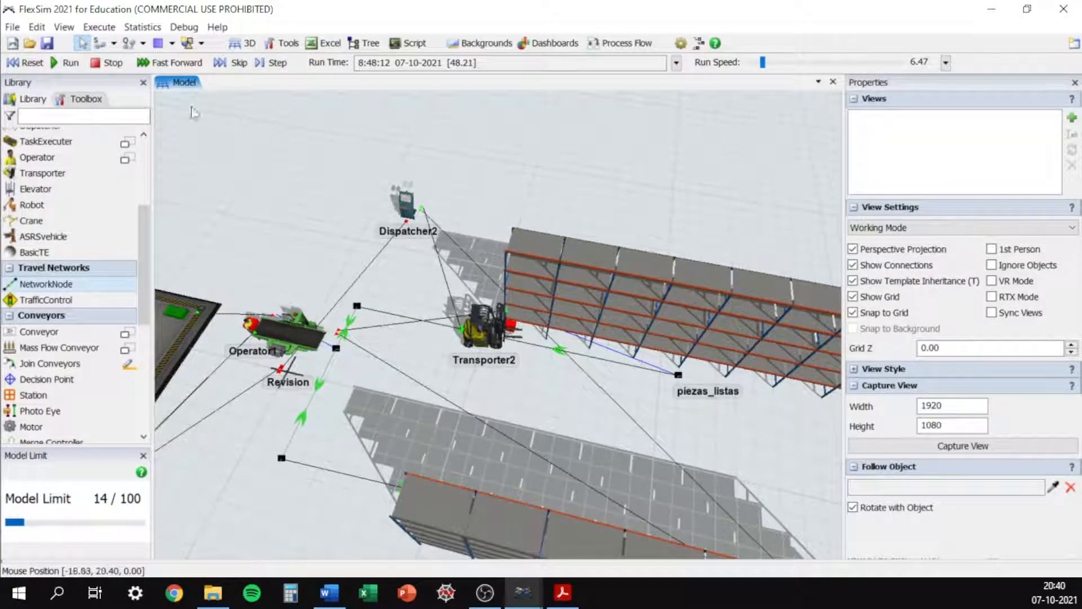
{"action": "left_click", "coordinate": [27, 63]}
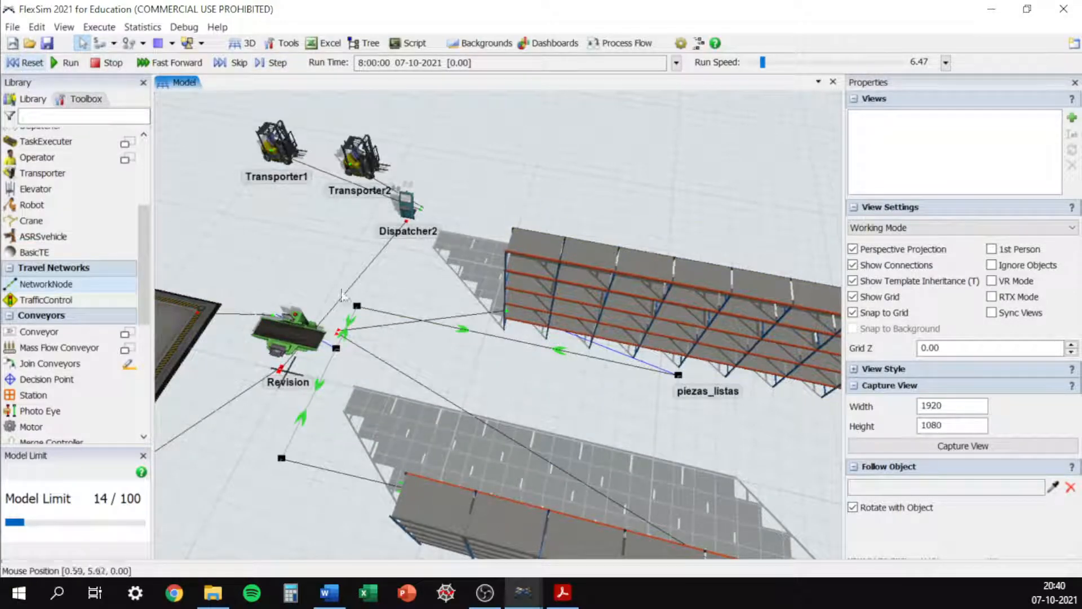
Step: Connect the corner network node nearest Dispatcher2 to Dispatcher2
{"action": "left_click", "coordinate": [337, 349]}
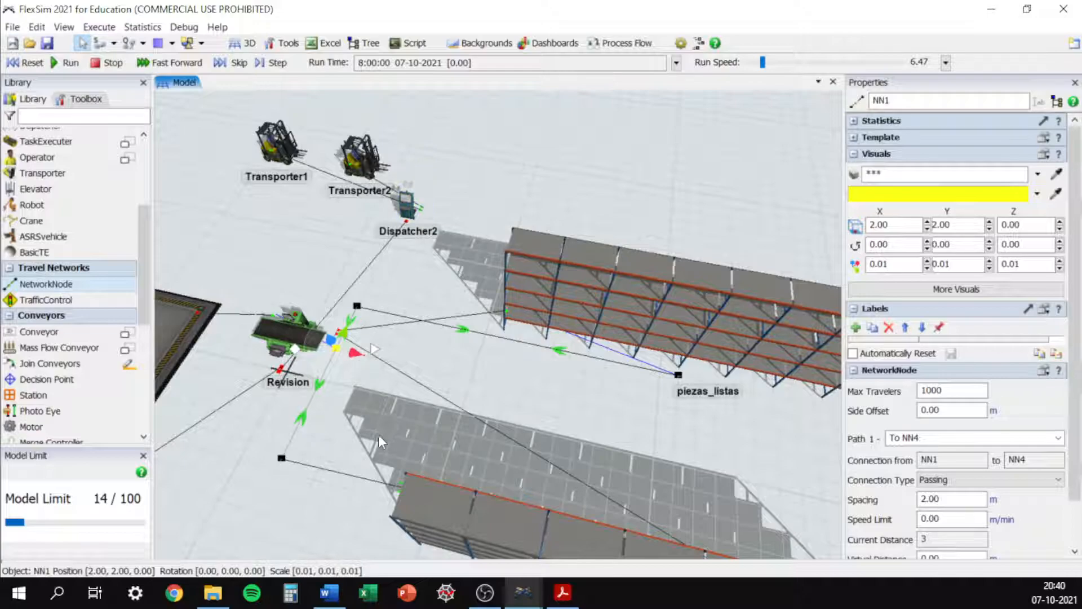
{"action": "left_click", "coordinate": [341, 377]}
{"action": "scroll", "coordinate": [343, 377], "scroll_direction": "up", "scroll_amount": 5}
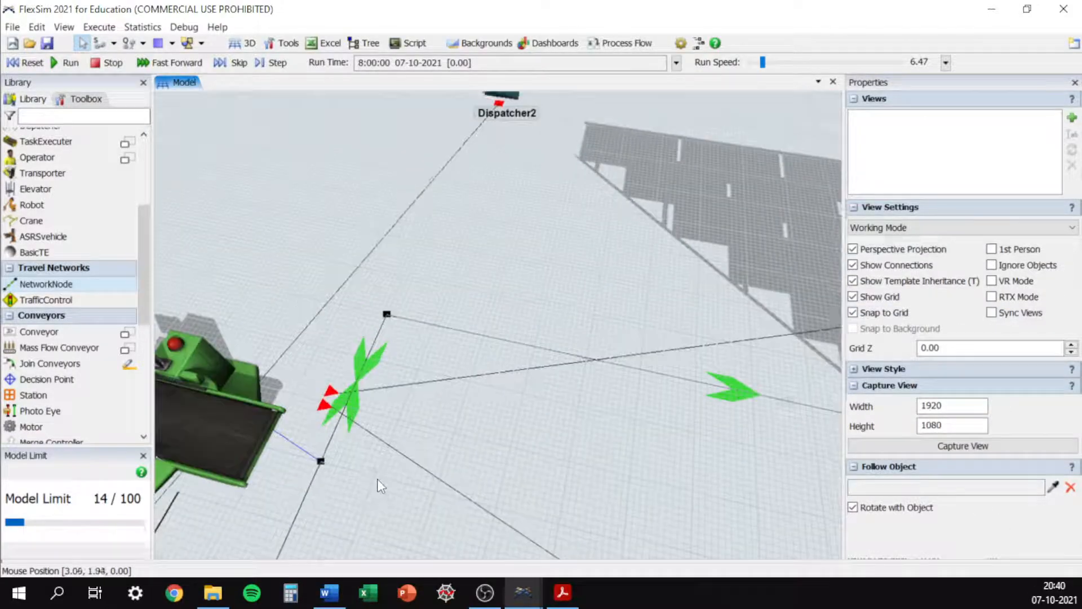
{"action": "scroll", "coordinate": [377, 479], "scroll_direction": "down", "scroll_amount": 2}
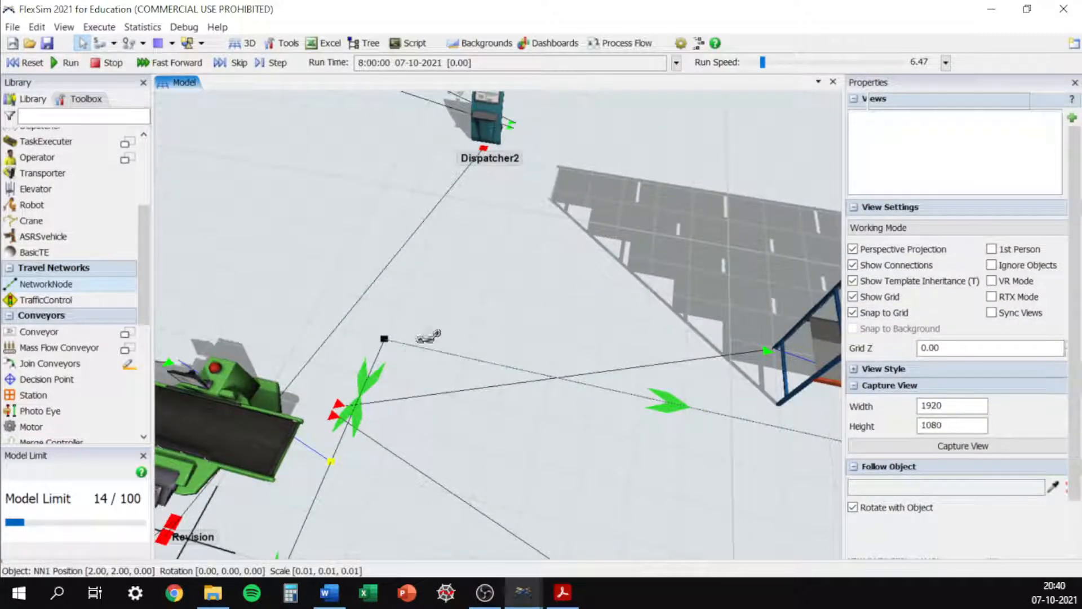
{"action": "left_click", "coordinate": [417, 349]}
{"action": "left_click", "coordinate": [483, 122]}
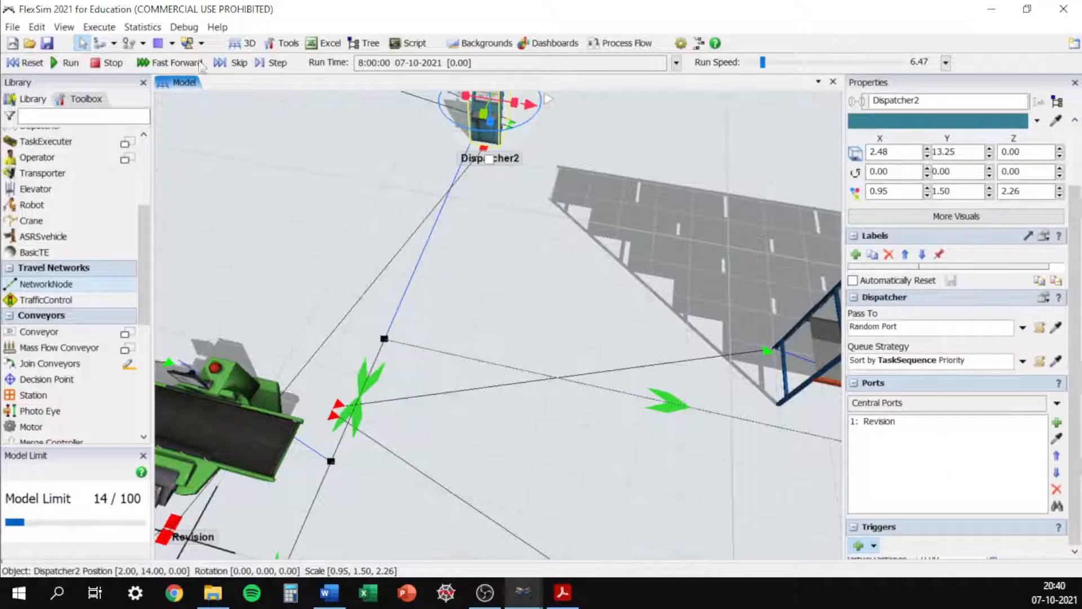
Step: Run and step through the model from the start to check the transporters' route with Dispatcher2 linked to the network, then stop and reset
{"action": "left_click", "coordinate": [28, 62]}
{"action": "left_click", "coordinate": [67, 62]}
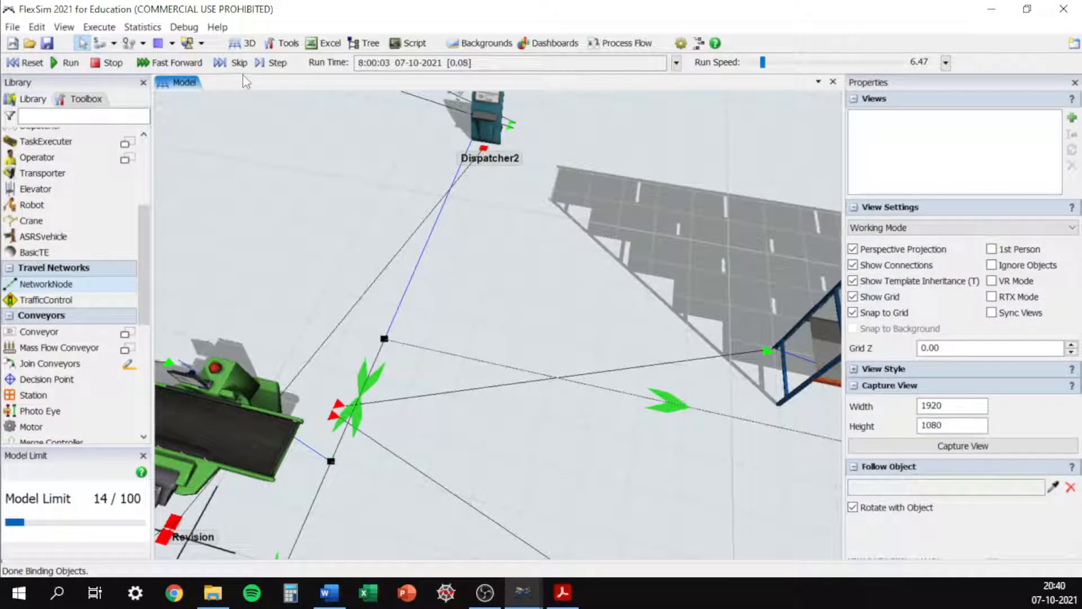
{"action": "left_click", "coordinate": [264, 69]}
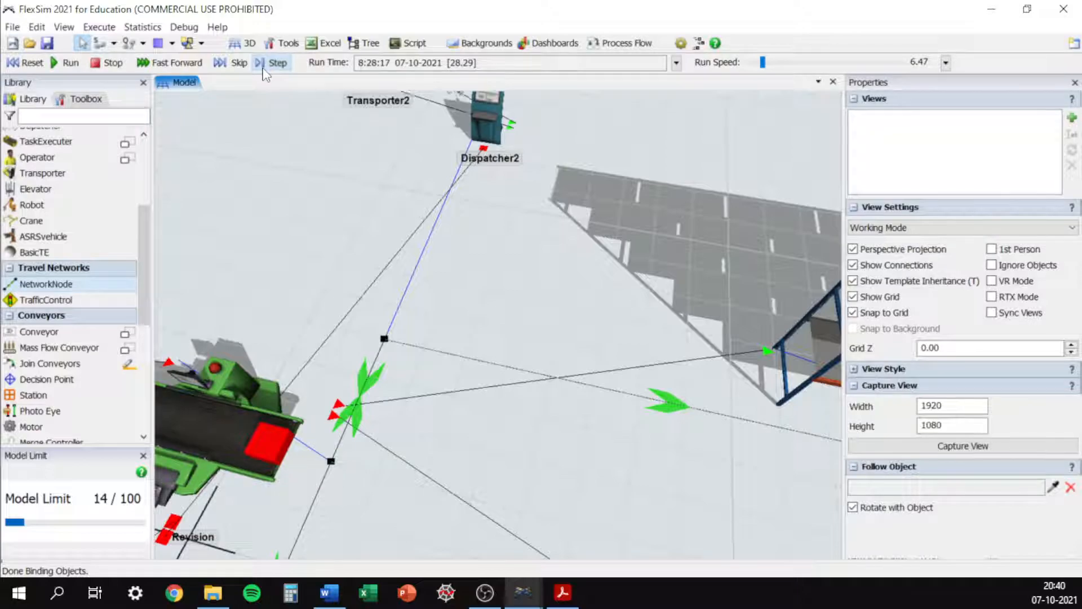
{"action": "scroll", "coordinate": [282, 175], "scroll_direction": "down", "scroll_amount": 6}
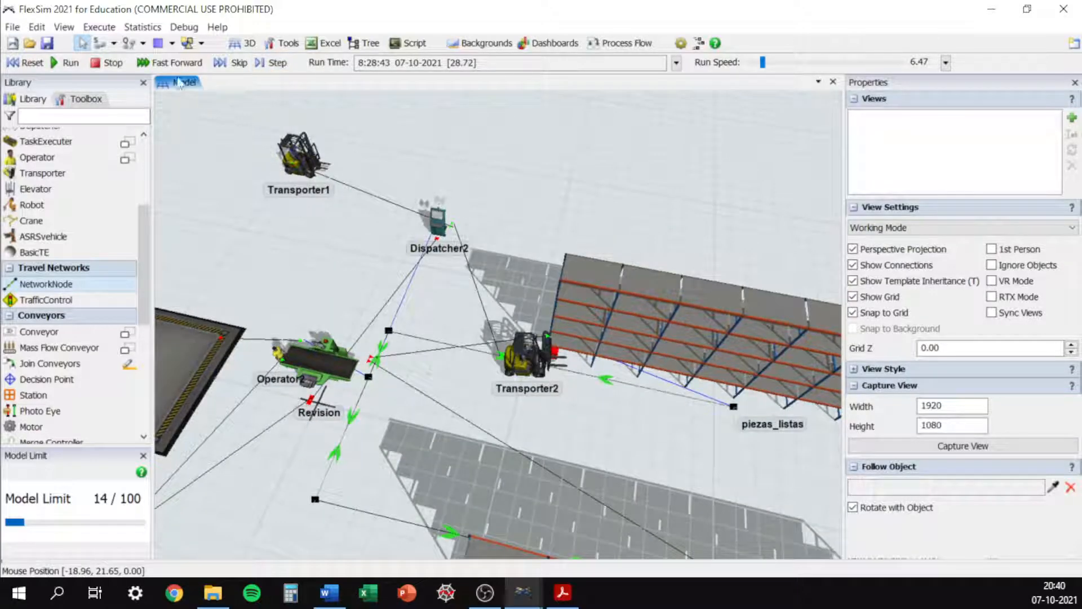
{"action": "left_click", "coordinate": [113, 63]}
{"action": "left_click", "coordinate": [22, 65]}
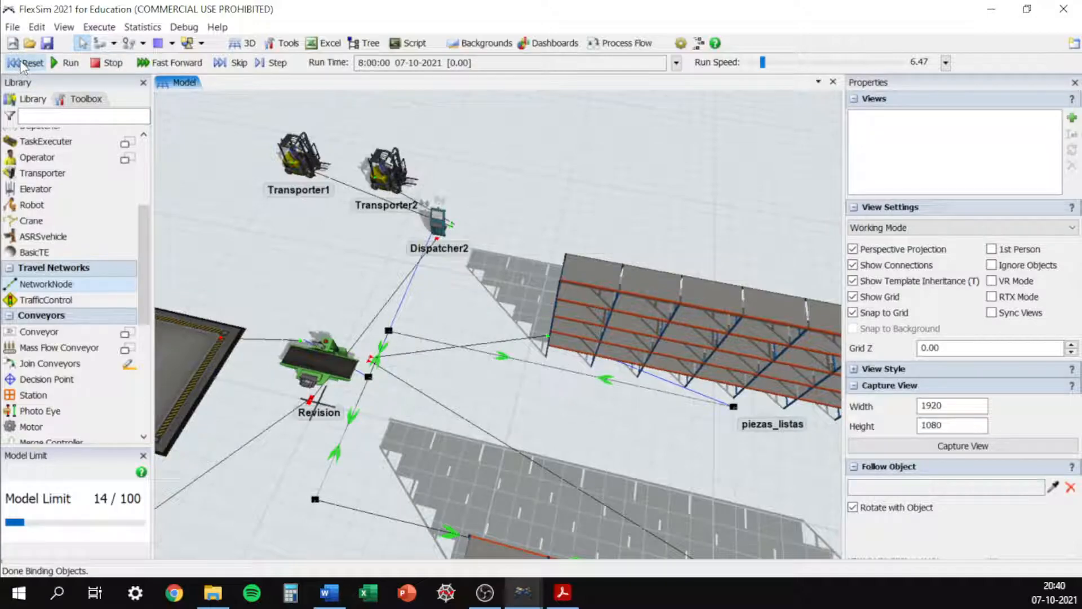
Step: Set Transporter2's travel offset option to Use navigator for offset travel
{"action": "left_click", "coordinate": [439, 223]}
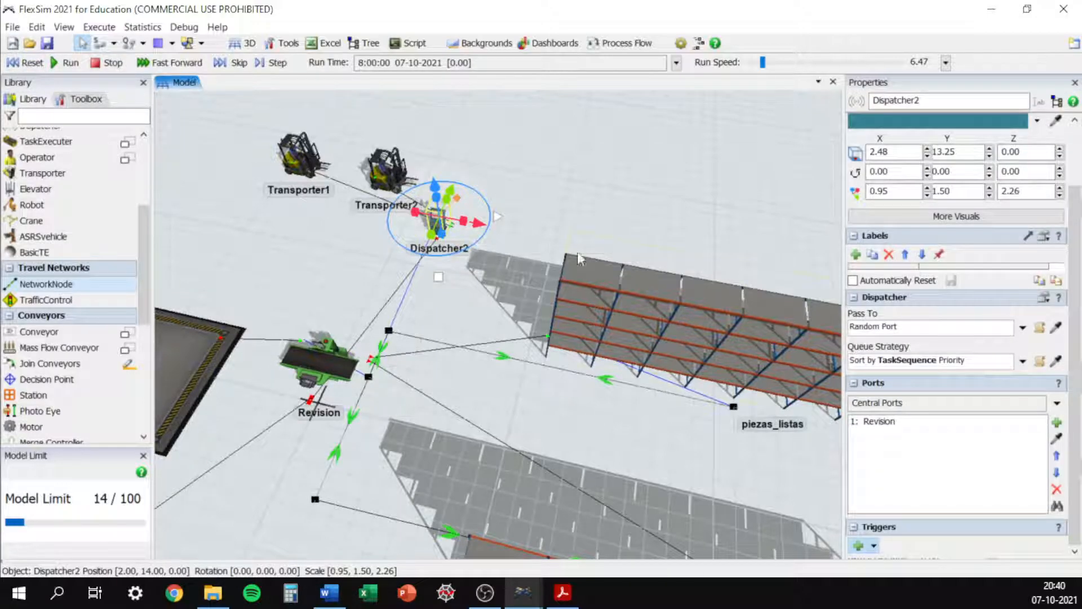
{"action": "left_click", "coordinate": [406, 171]}
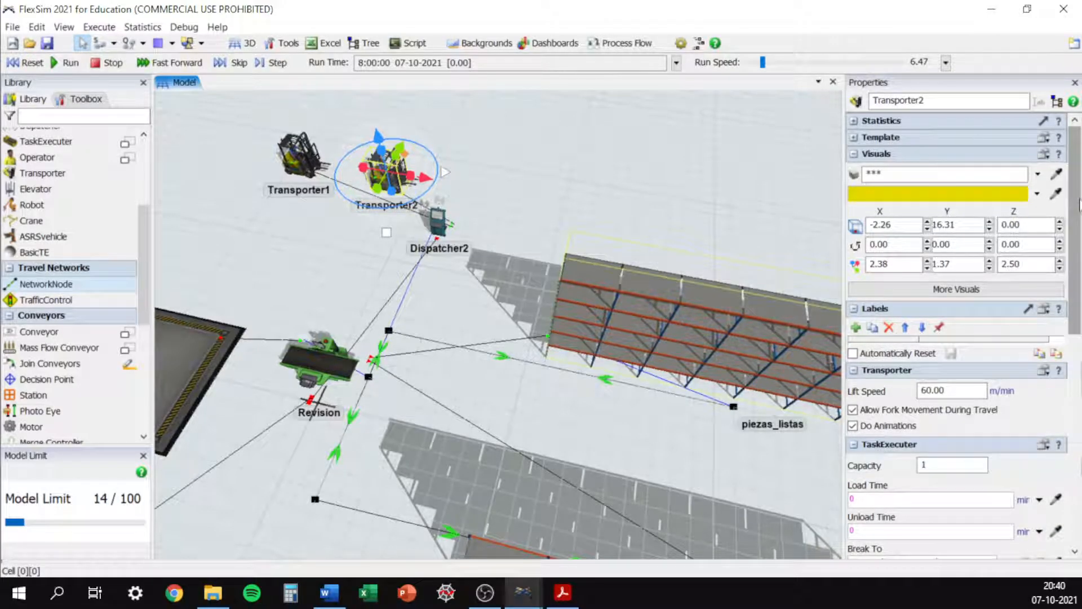
{"action": "left_click_drag", "start_coordinate": [1079, 182], "coordinate": [1079, 336]}
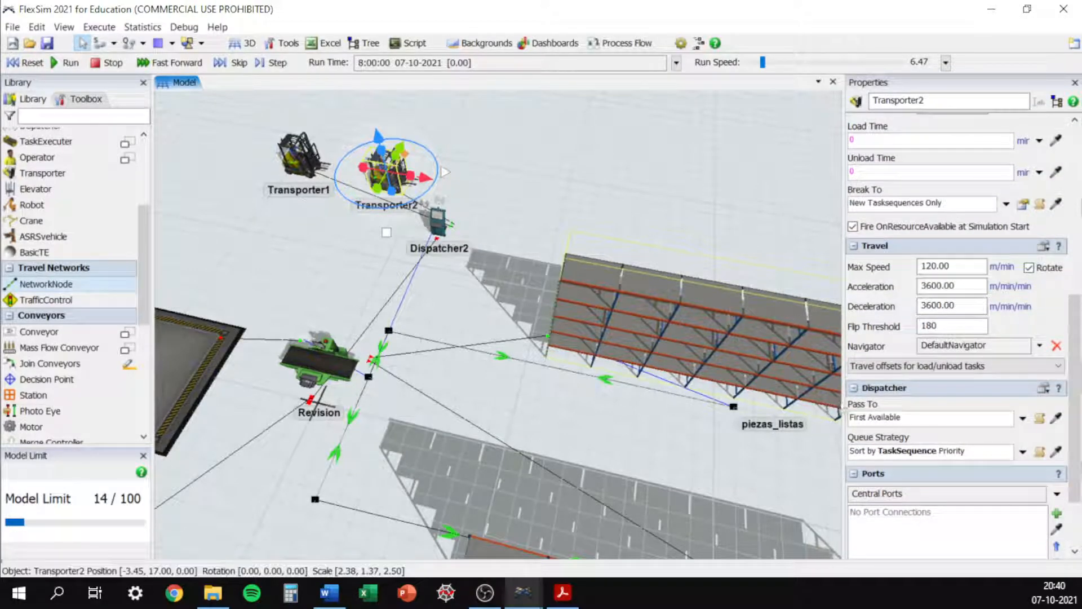
{"action": "left_click", "coordinate": [874, 369]}
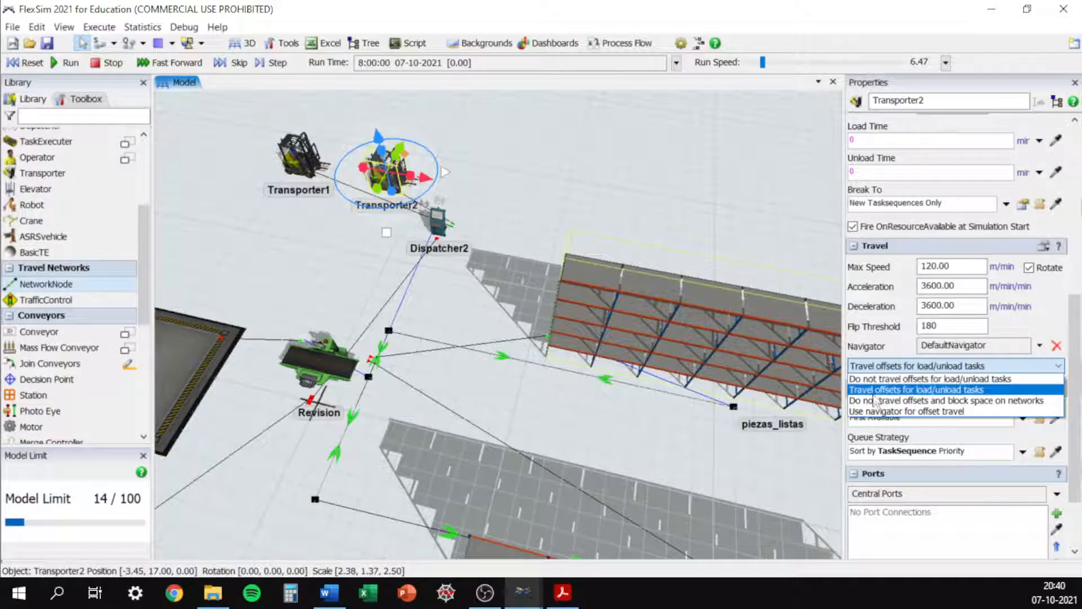
{"action": "left_click", "coordinate": [886, 412]}
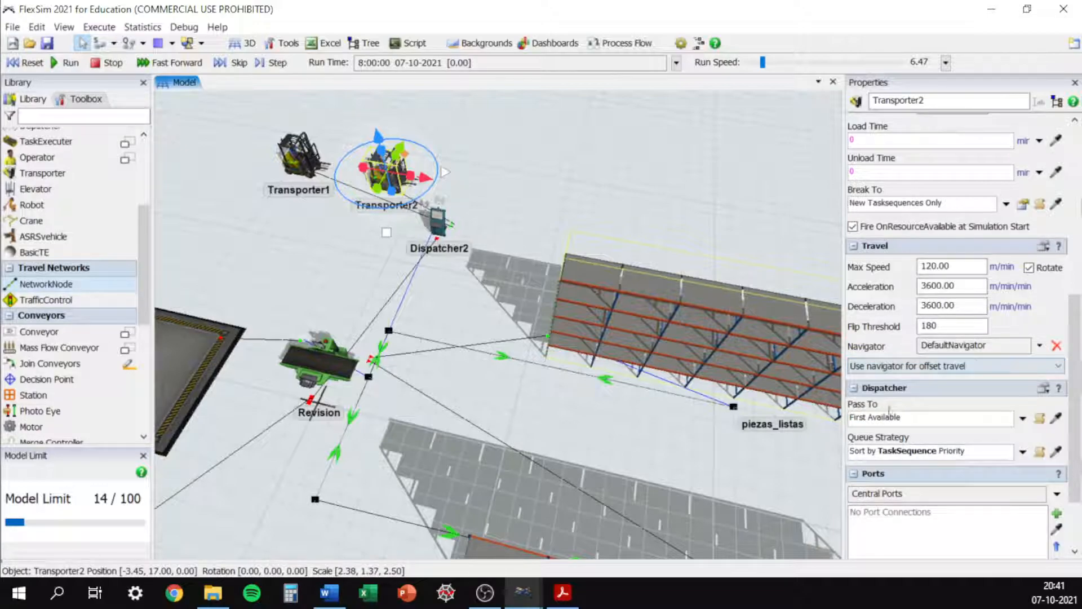
Step: Set the navigator of Transporter2 and Transporter1 to DefaultNetworkNavigator
{"action": "left_click", "coordinate": [974, 342]}
{"action": "left_click", "coordinate": [1040, 346]}
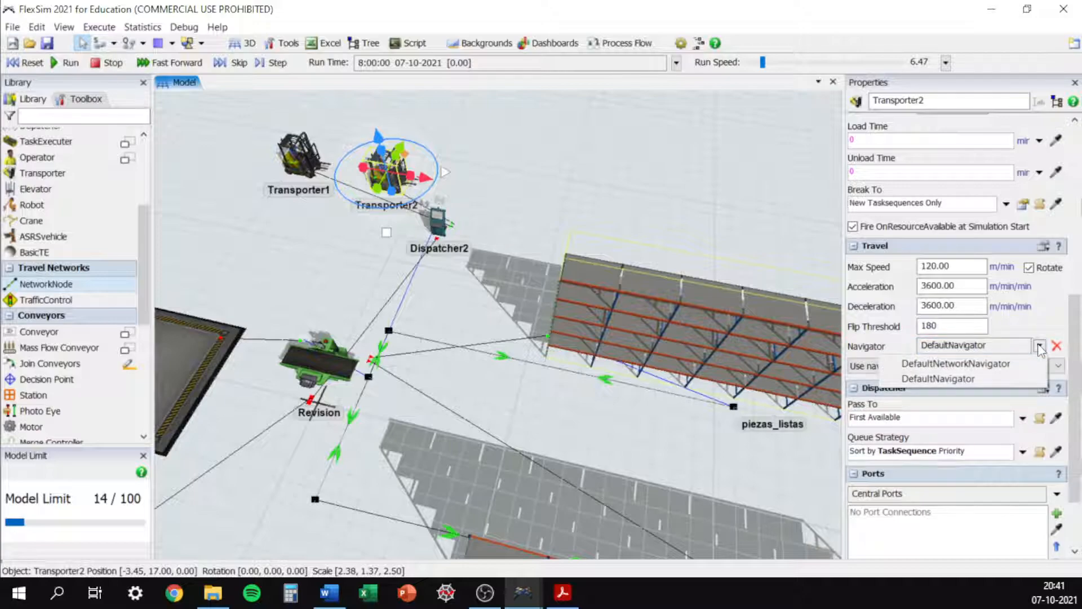
{"action": "left_click", "coordinate": [956, 364]}
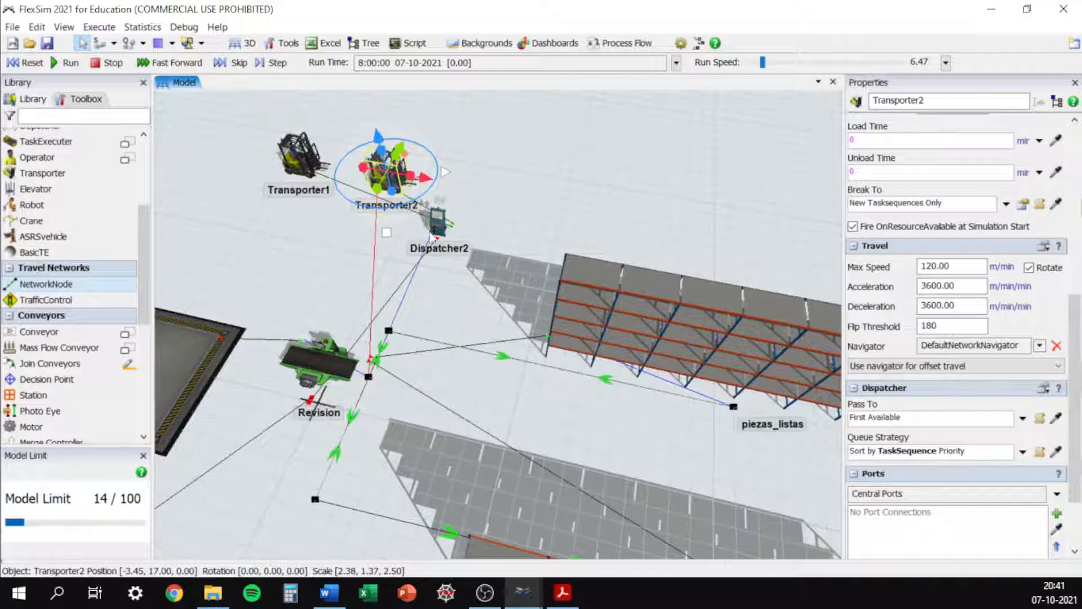
{"action": "left_click", "coordinate": [296, 159]}
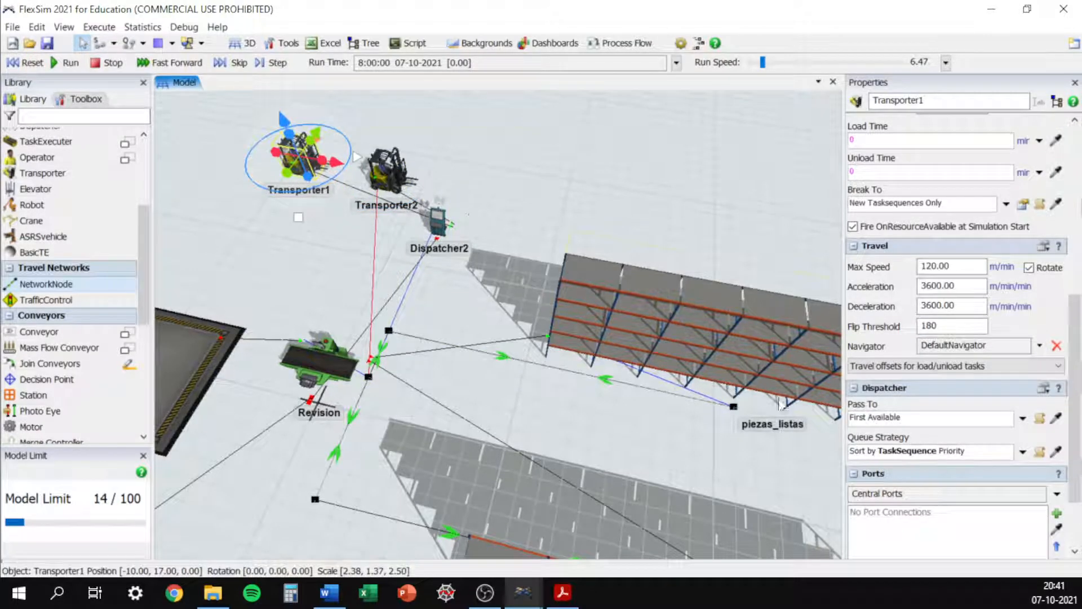
{"action": "left_click", "coordinate": [1039, 346]}
{"action": "left_click", "coordinate": [959, 364]}
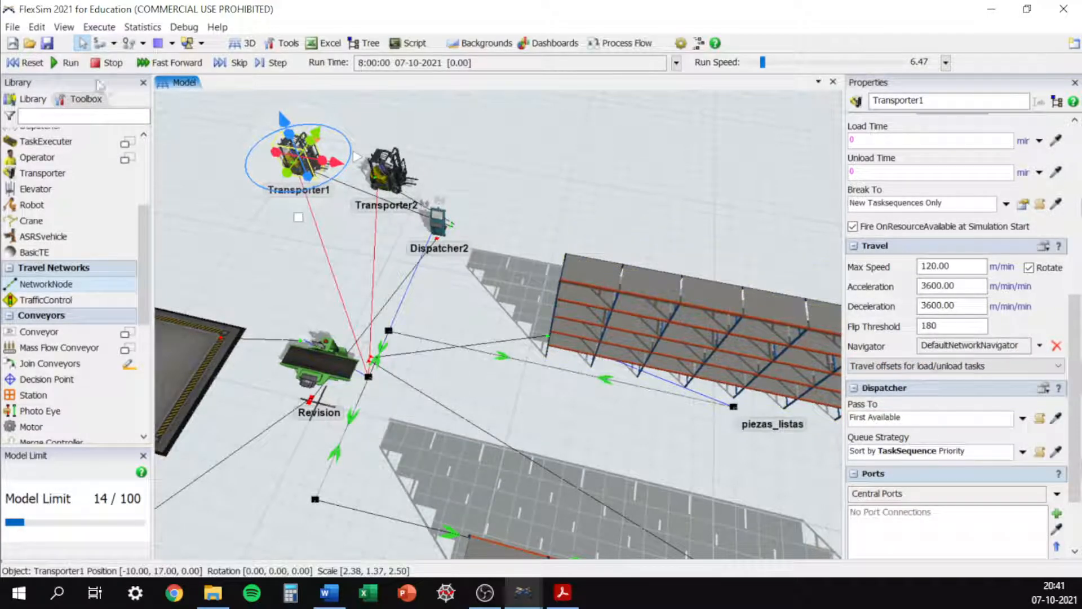
Step: Run the model, raising the run speed to 233, to check how the transporters travel on the network, and reset it
{"action": "left_click", "coordinate": [71, 63]}
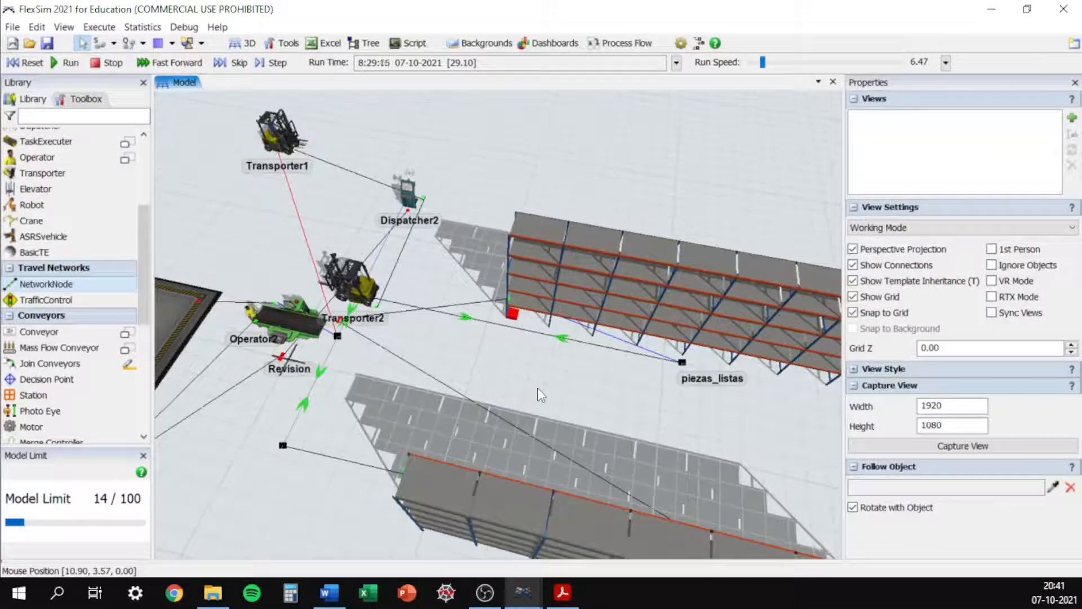
{"action": "left_click", "coordinate": [546, 397]}
{"action": "scroll", "coordinate": [547, 397], "scroll_direction": "down", "scroll_amount": 1}
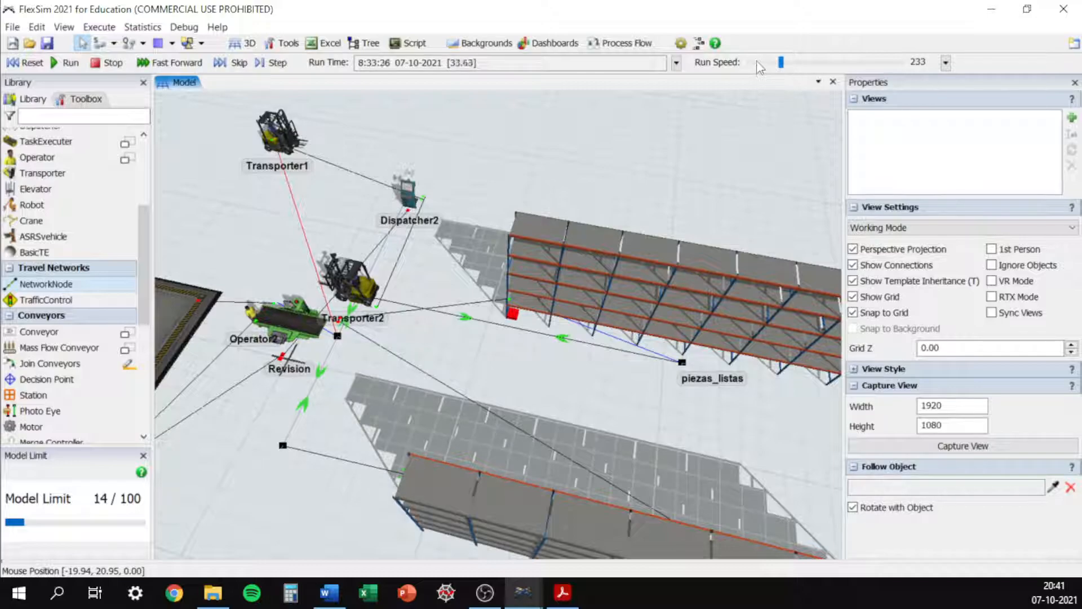
{"action": "left_click_drag", "start_coordinate": [441, 347], "coordinate": [482, 284]}
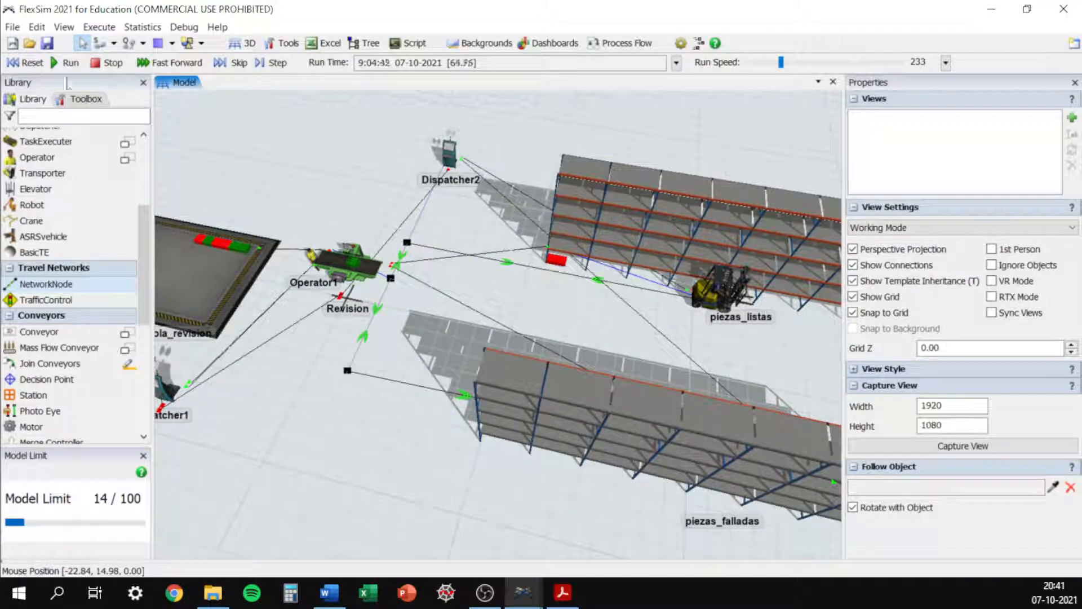
{"action": "left_click", "coordinate": [26, 64]}
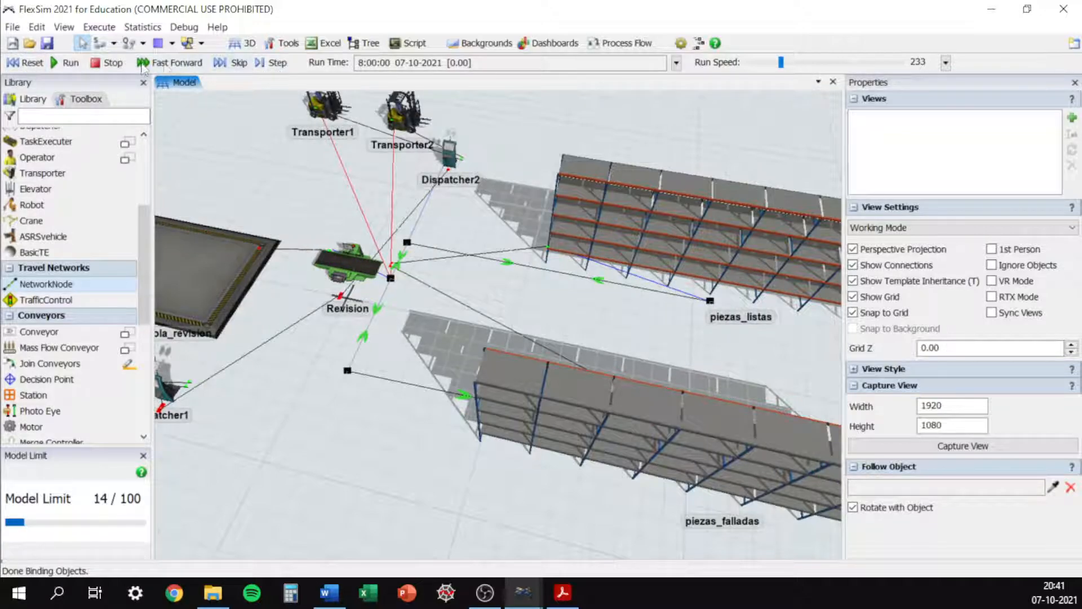
Step: Add a Processor in the open area below Revision, to the right of Dispatcher1, and name it Reparacion
{"action": "right_click_drag", "start_coordinate": [379, 475], "coordinate": [432, 479]}
{"action": "left_click_drag", "start_coordinate": [416, 507], "coordinate": [526, 397]}
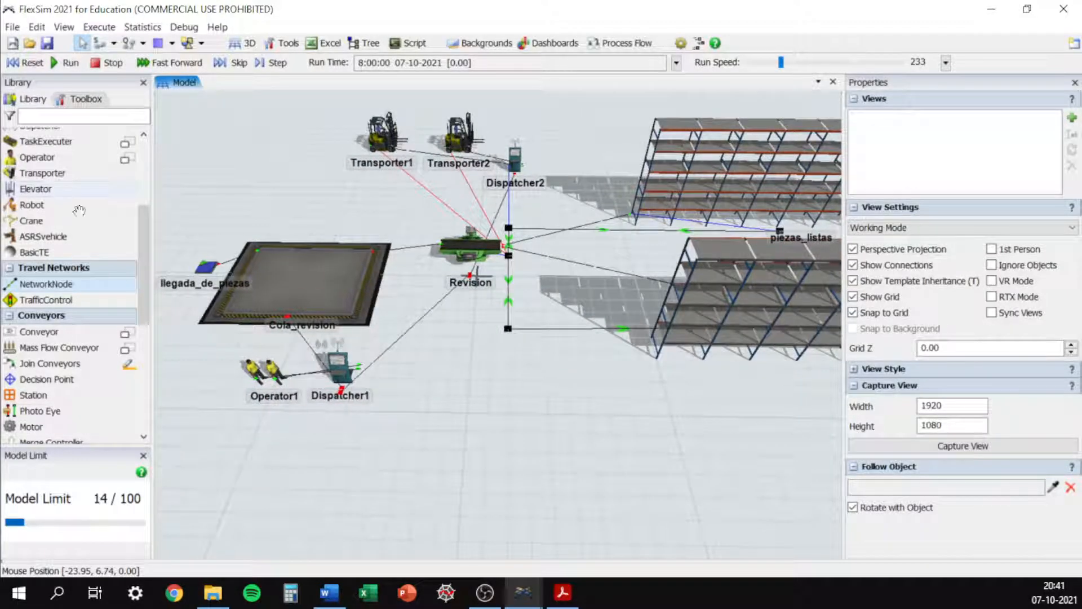
{"action": "scroll", "coordinate": [148, 243], "scroll_direction": "up", "scroll_amount": 4}
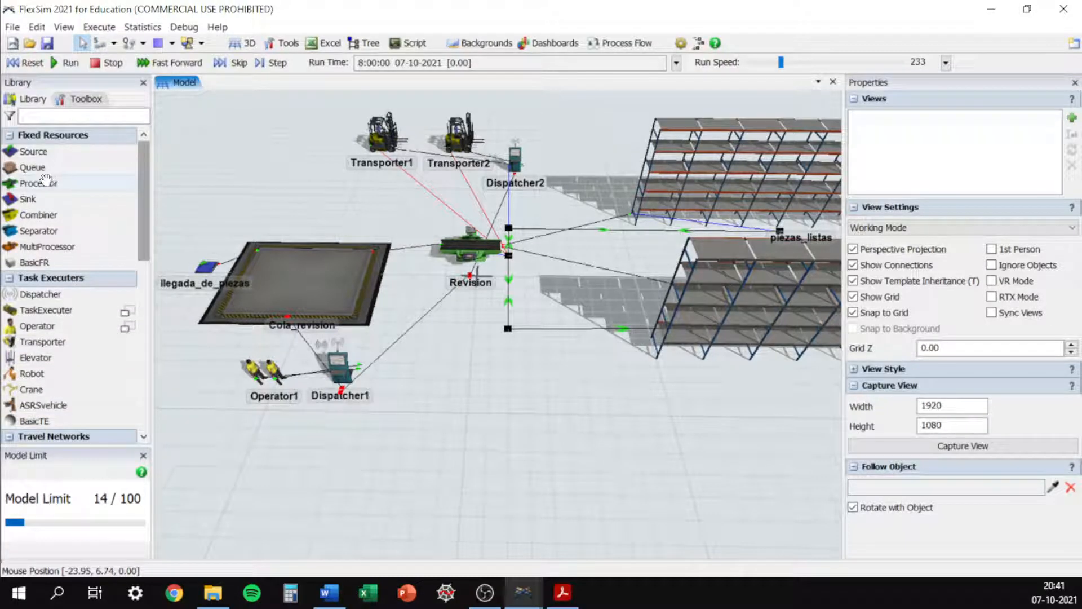
{"action": "left_click_drag", "start_coordinate": [459, 409], "coordinate": [458, 411]}
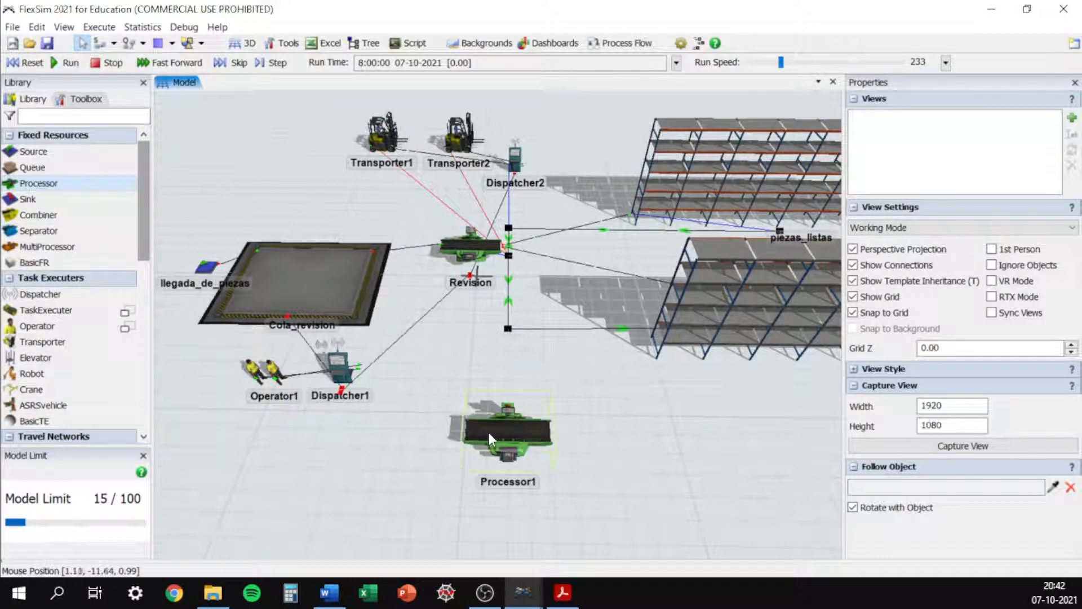
{"action": "left_click", "coordinate": [457, 410]}
{"action": "left_click", "coordinate": [927, 100]}
{"action": "left_click_drag", "start_coordinate": [927, 100], "coordinate": [871, 100]}
{"action": "type", "text": "Reparacion"}
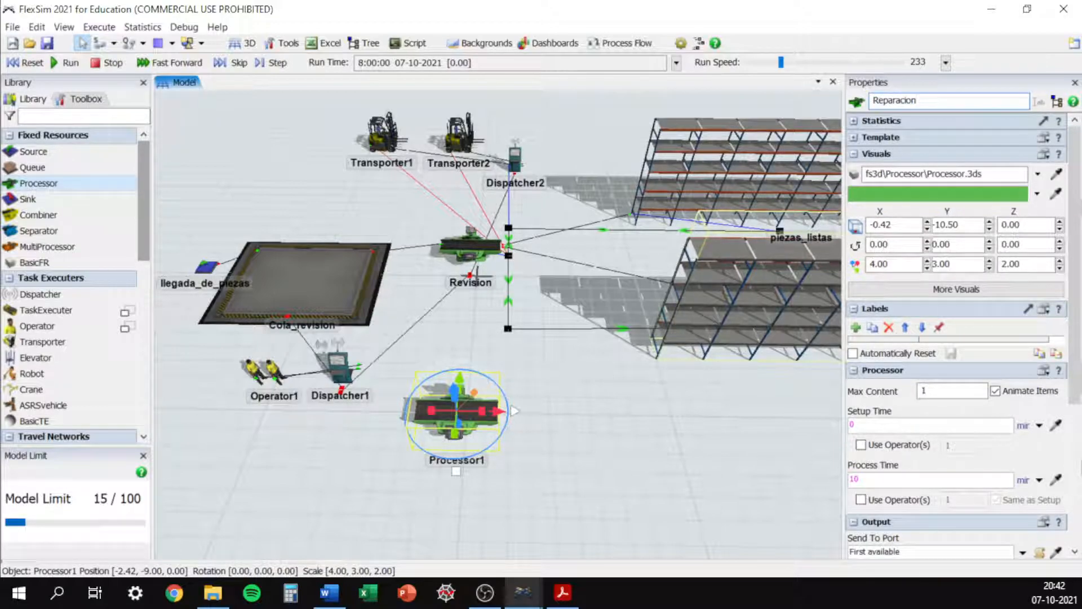
{"action": "left_click", "coordinate": [628, 436]}
{"action": "left_click_drag", "start_coordinate": [612, 449], "coordinate": [594, 434]}
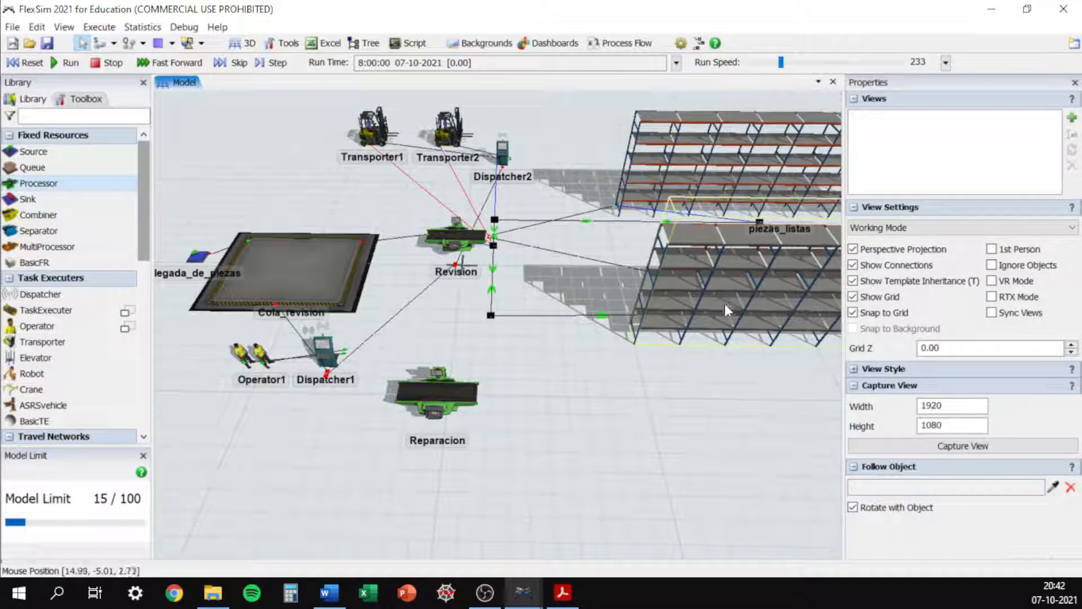
{"action": "left_click_drag", "start_coordinate": [614, 456], "coordinate": [609, 435]}
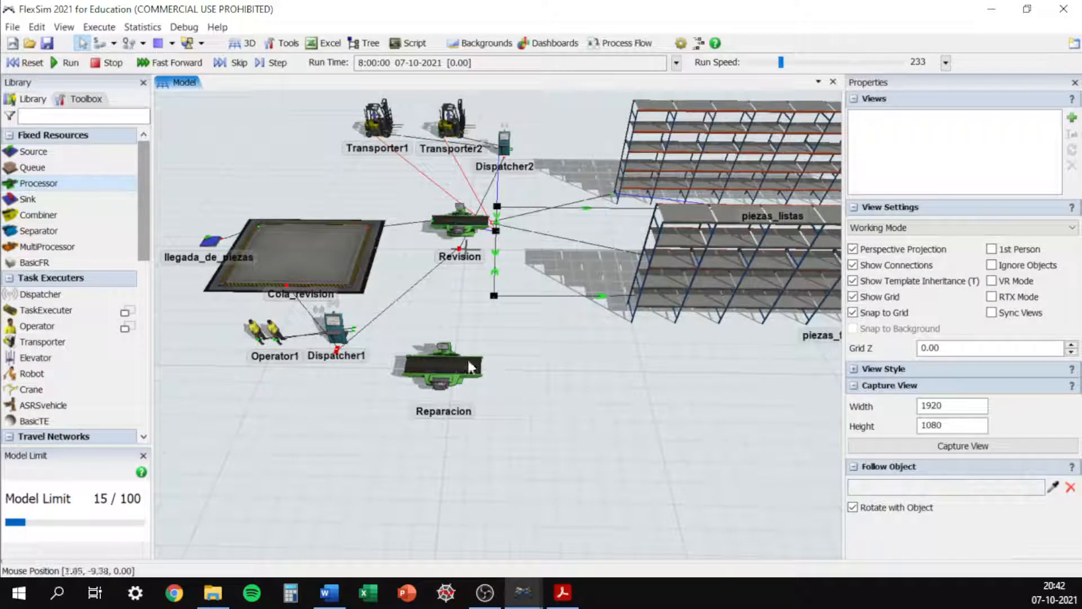
Step: Add a network node beside Reparacion and connect it to the lowest existing network node and to Reparacion
{"action": "left_click_drag", "start_coordinate": [141, 200], "coordinate": [141, 263]}
{"action": "left_click_drag", "start_coordinate": [89, 291], "coordinate": [491, 369]}
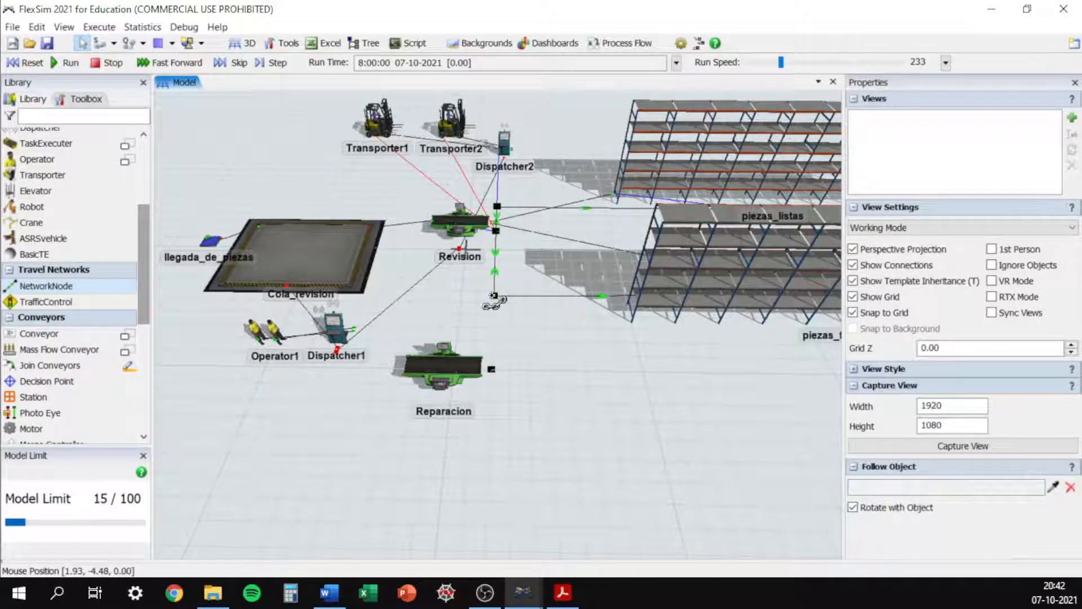
{"action": "left_click", "coordinate": [494, 295]}
{"action": "left_click", "coordinate": [492, 371]}
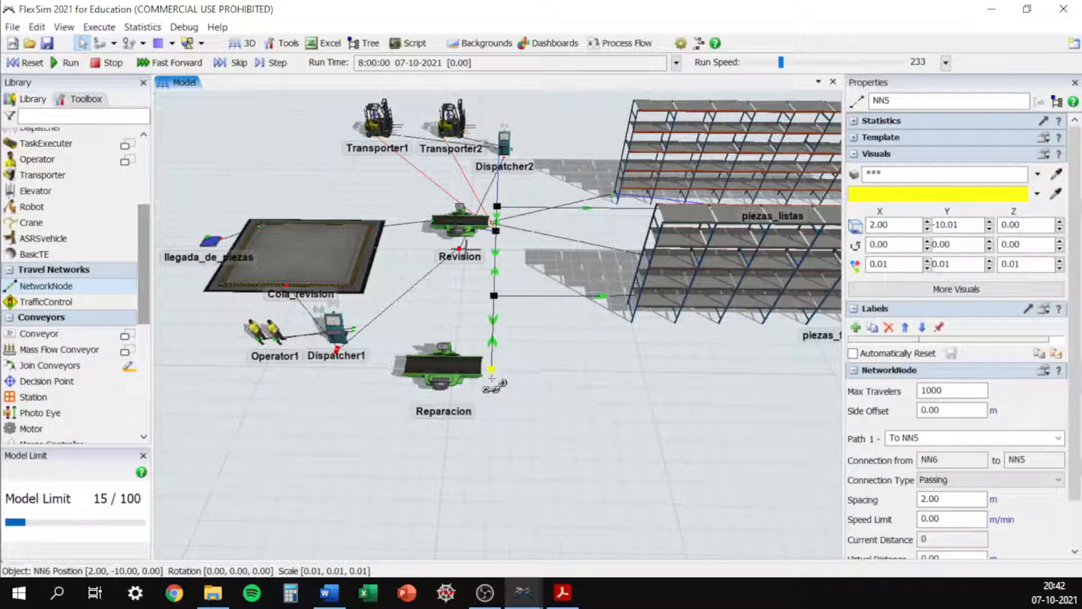
{"action": "left_click", "coordinate": [543, 459]}
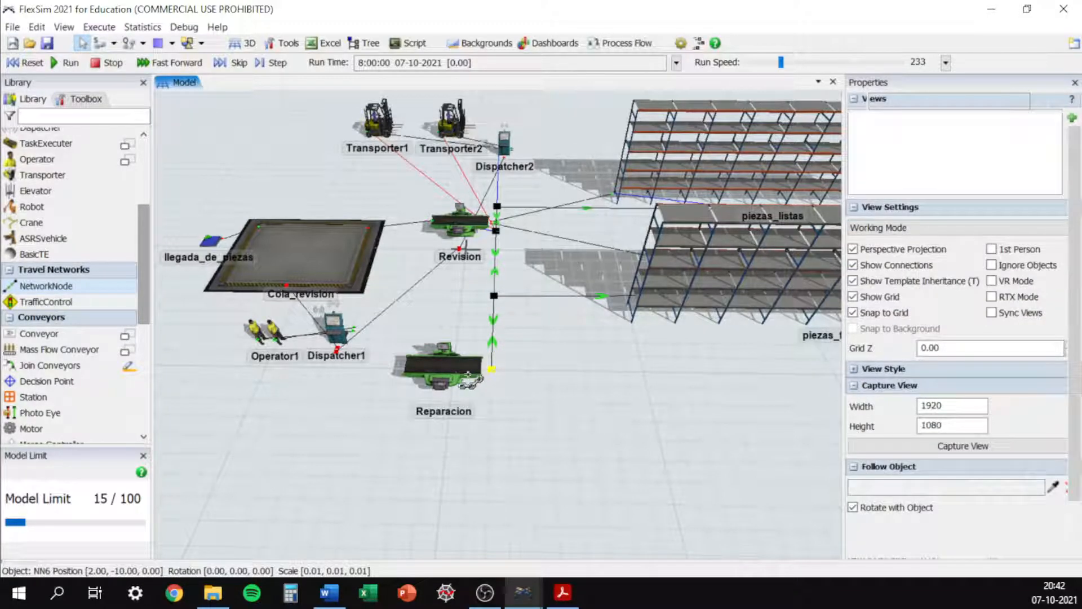
{"action": "left_click", "coordinate": [492, 370]}
{"action": "left_click", "coordinate": [449, 370]}
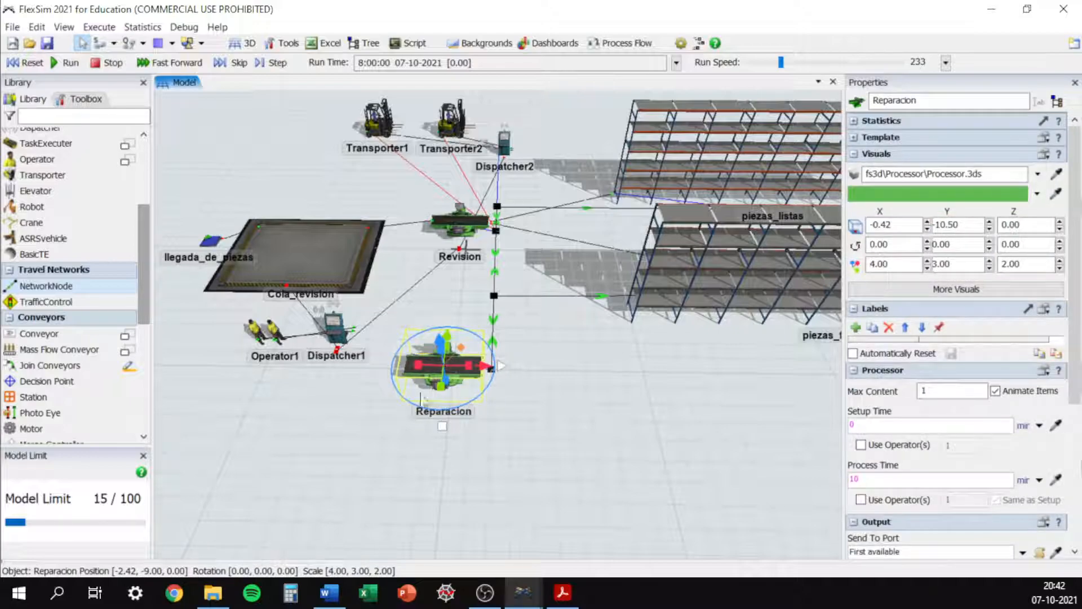
{"action": "left_click", "coordinate": [383, 377]}
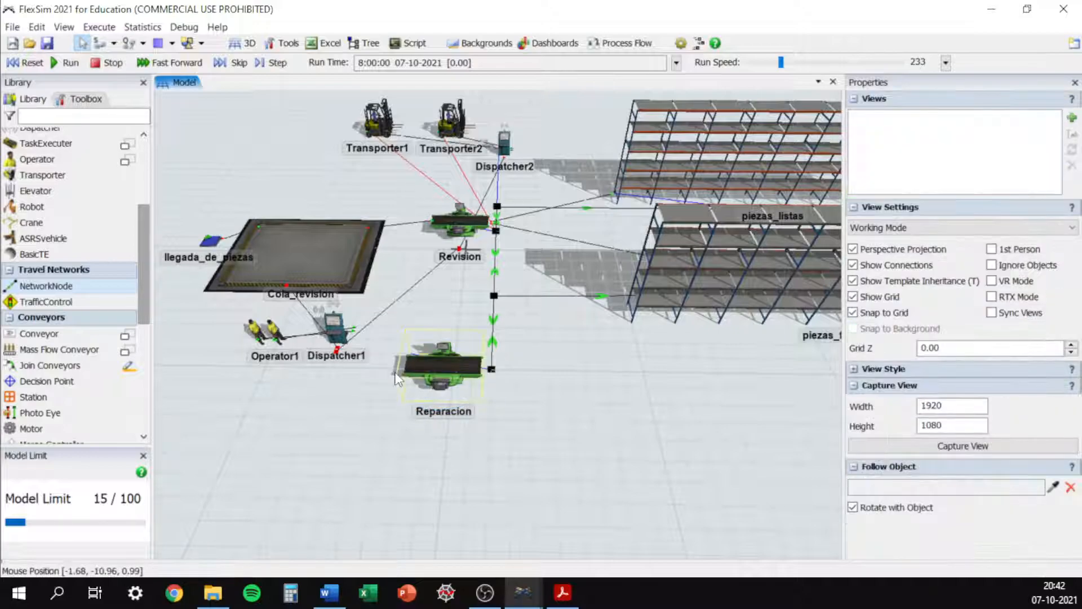
Step: Make a center port connection between Dispatcher1 and Reparacion
{"action": "scroll", "coordinate": [457, 490], "scroll_direction": "up", "scroll_amount": 2}
{"action": "left_click", "coordinate": [462, 377]}
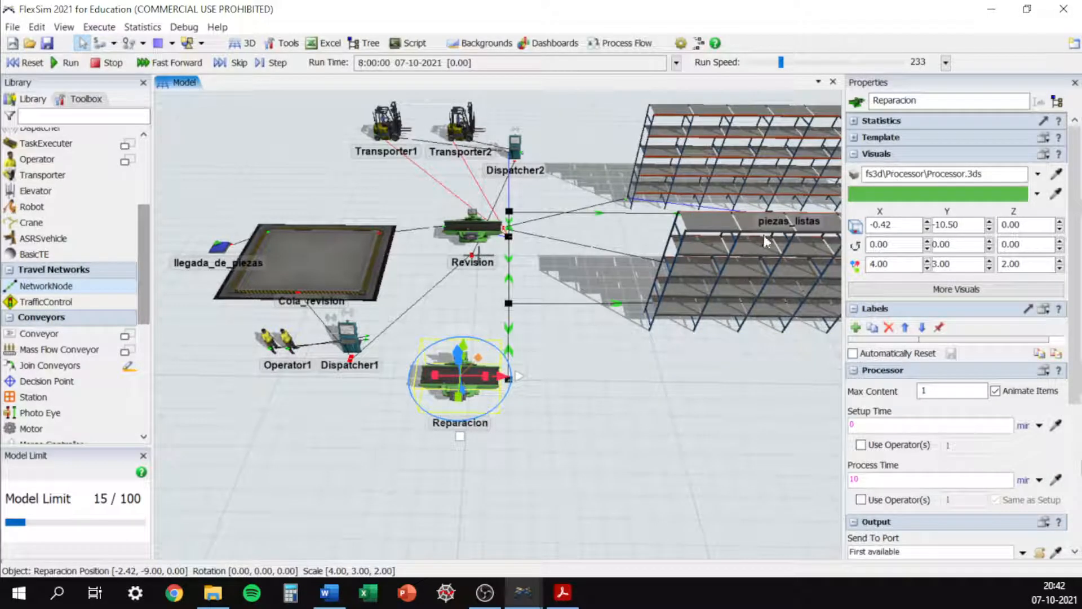
{"action": "left_click", "coordinate": [563, 433]}
{"action": "right_click_drag", "start_coordinate": [598, 463], "coordinate": [580, 442]}
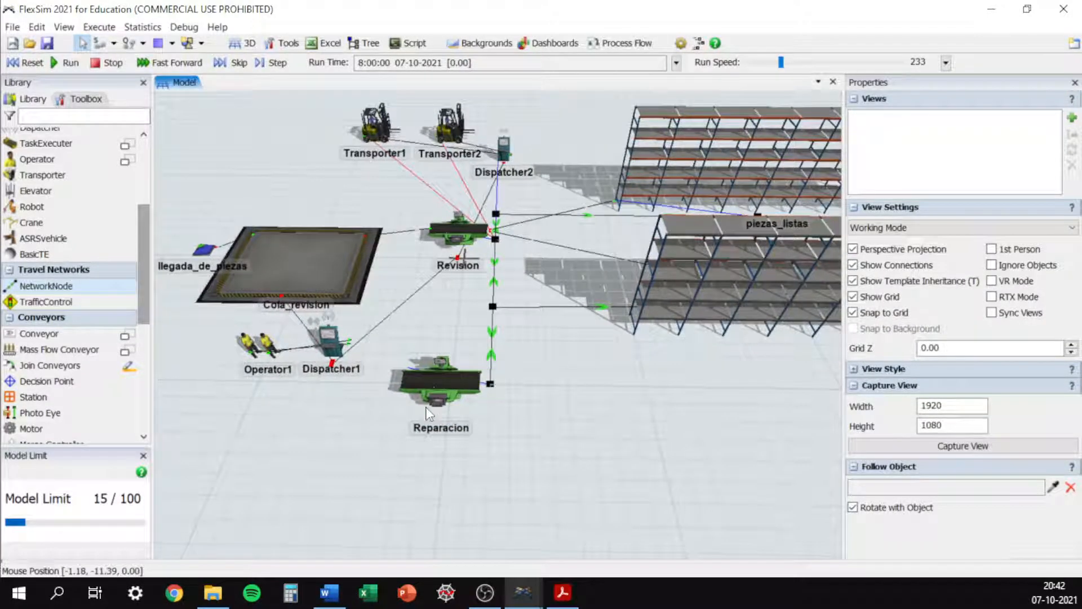
{"action": "left_click", "coordinate": [337, 348]}
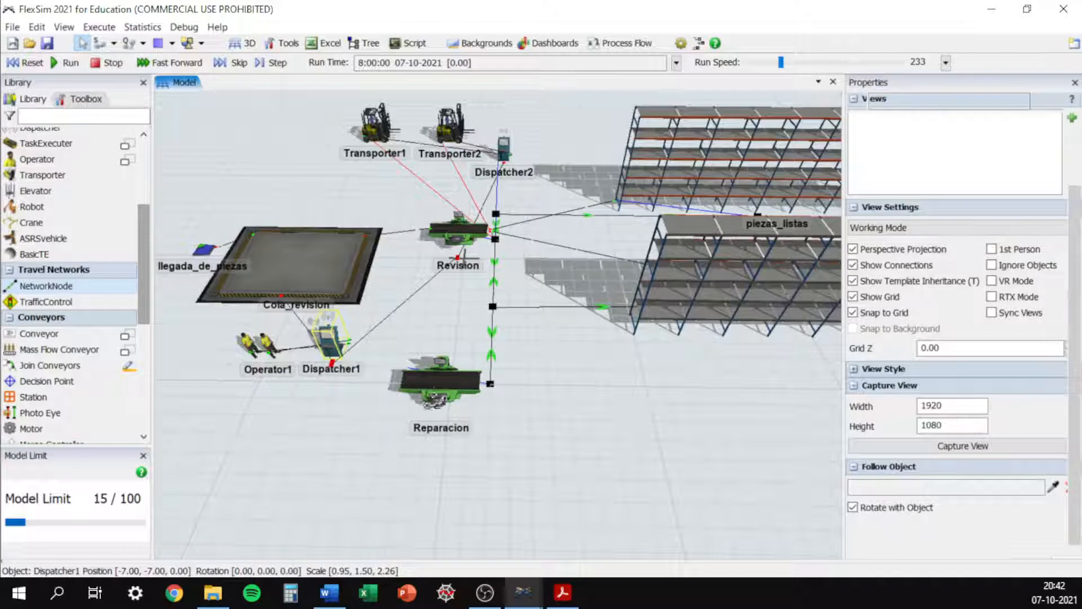
{"action": "left_click", "coordinate": [440, 388]}
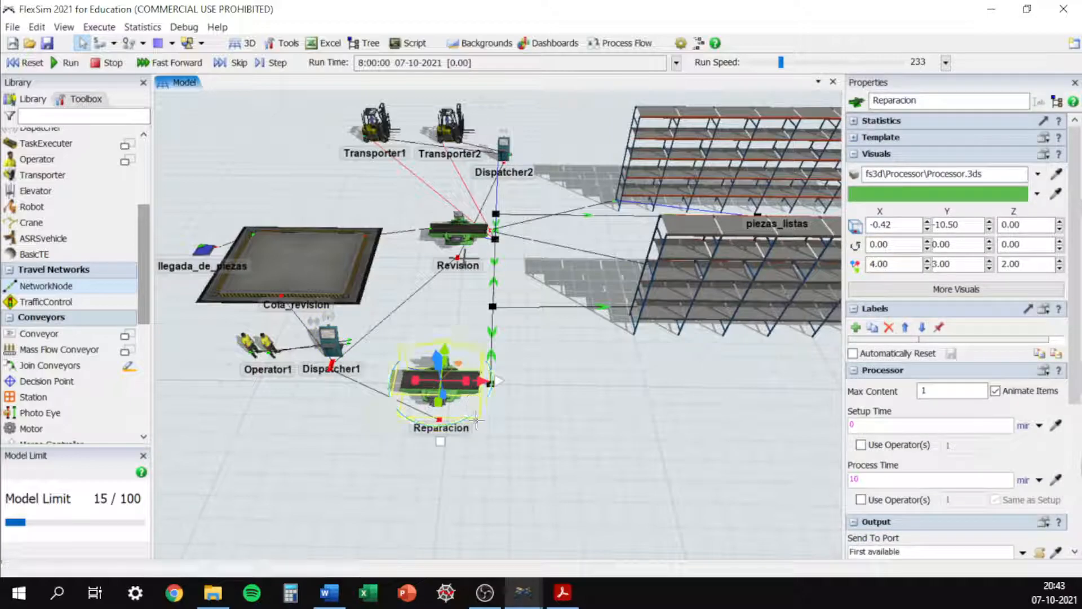
Step: Enable the use of one operator for Reparacion's process time
{"action": "left_click", "coordinate": [458, 401]}
{"action": "left_click", "coordinate": [459, 400]}
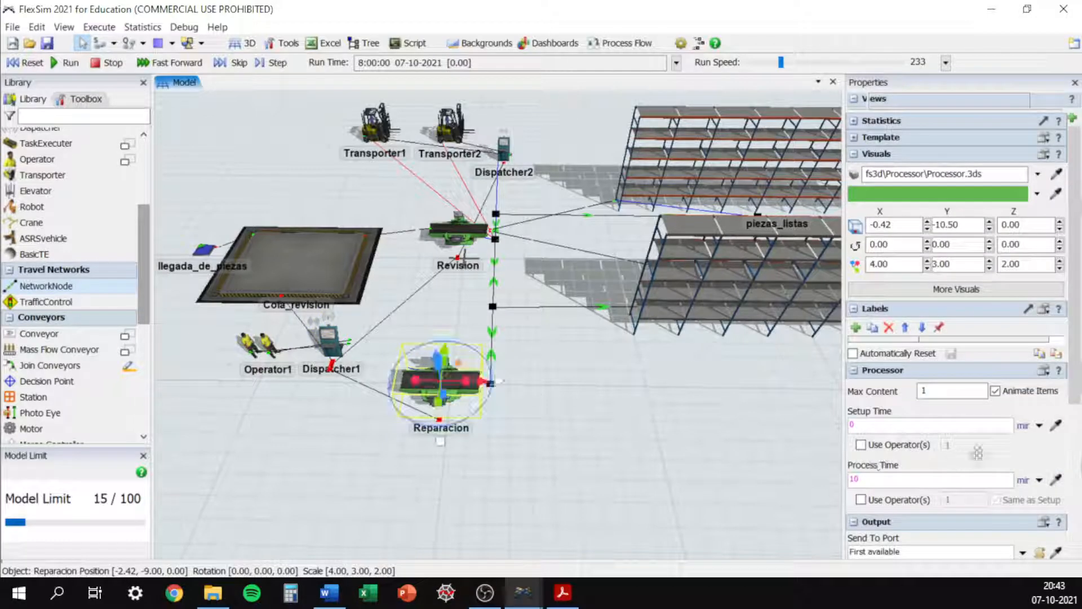
{"action": "left_click", "coordinate": [861, 500]}
{"action": "scroll", "coordinate": [861, 502], "scroll_direction": "down", "scroll_amount": 3}
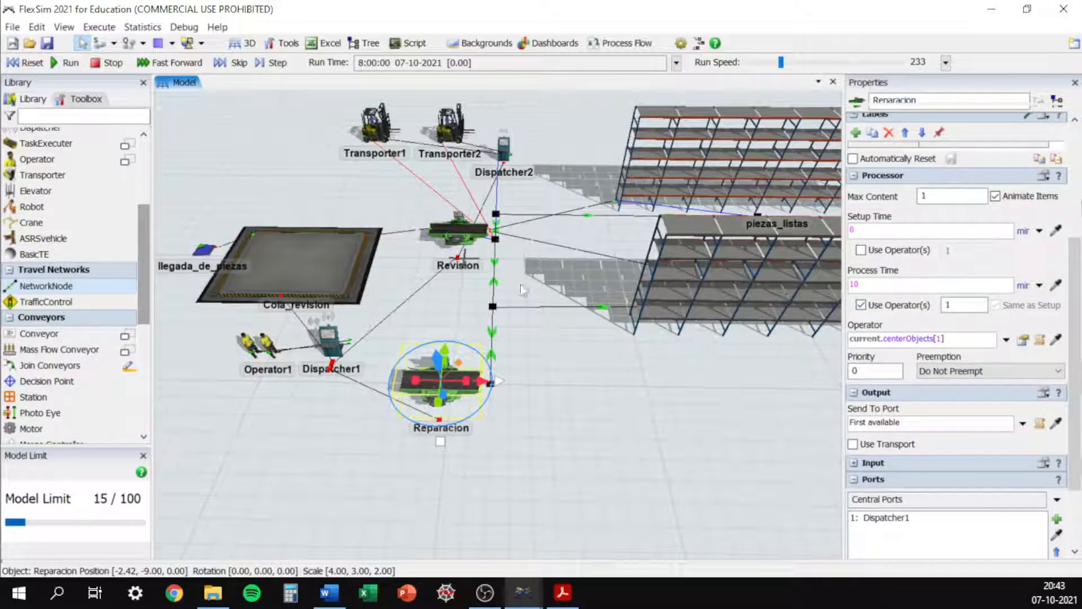
Step: Make a center port connection between Dispatcher2 and Reparacion
{"action": "left_click", "coordinate": [491, 197]}
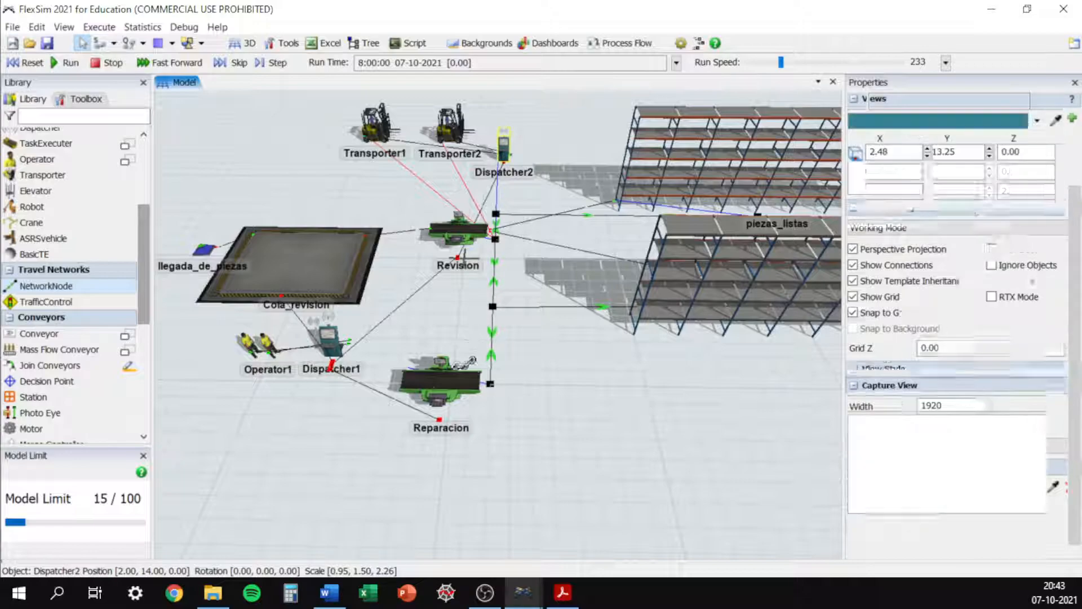
{"action": "left_click", "coordinate": [501, 152]}
{"action": "left_click", "coordinate": [440, 381]}
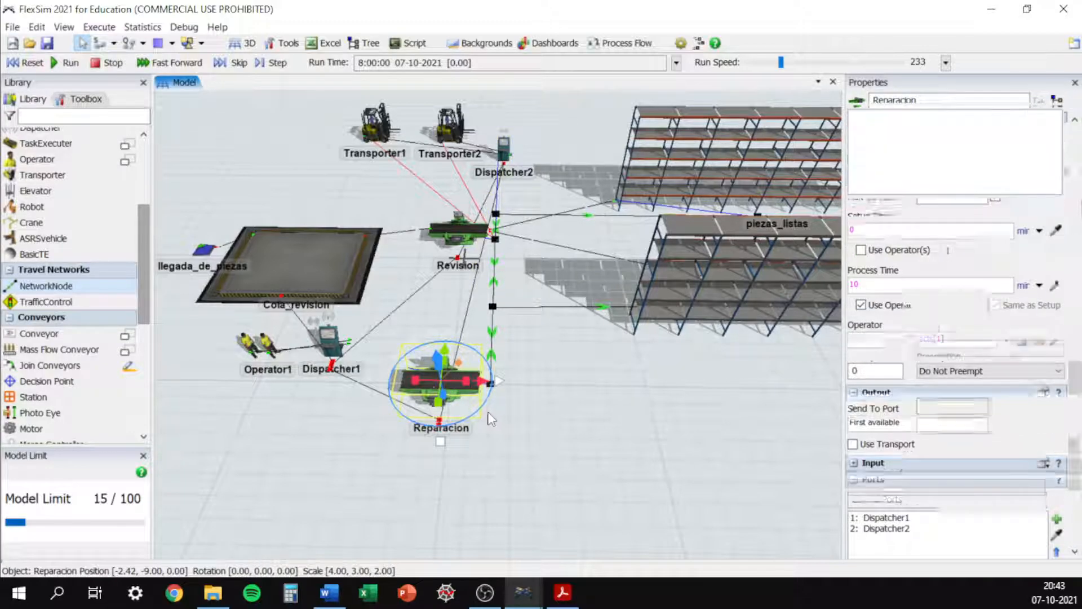
{"action": "left_click", "coordinate": [510, 419]}
{"action": "left_click", "coordinate": [448, 371]}
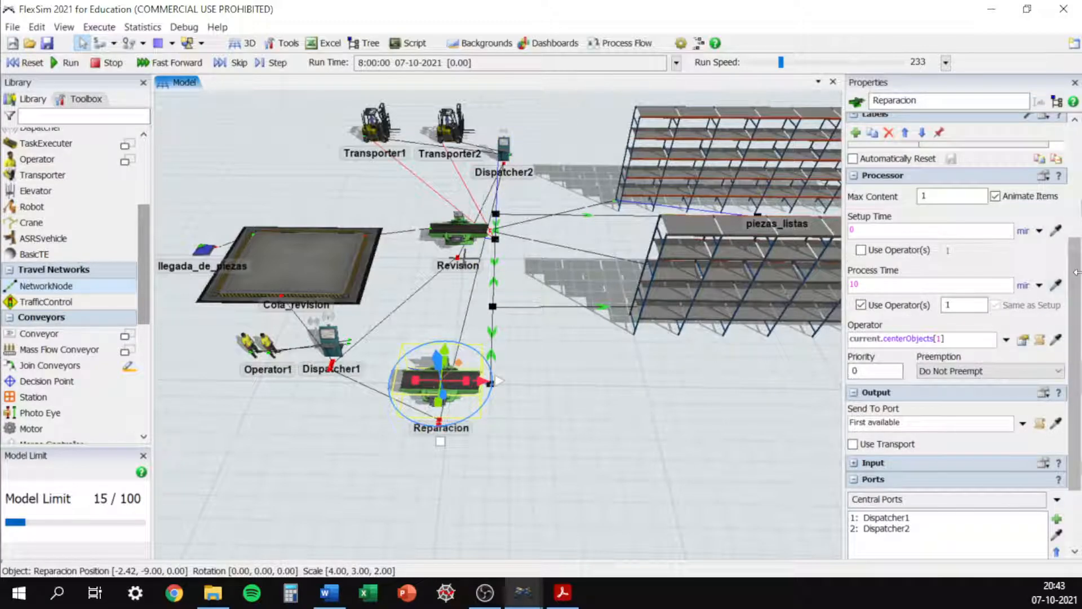
Step: Enable Use Transport for Reparacion's output and open its center object reference for editing
{"action": "scroll", "coordinate": [899, 344], "scroll_direction": "down", "scroll_amount": 3}
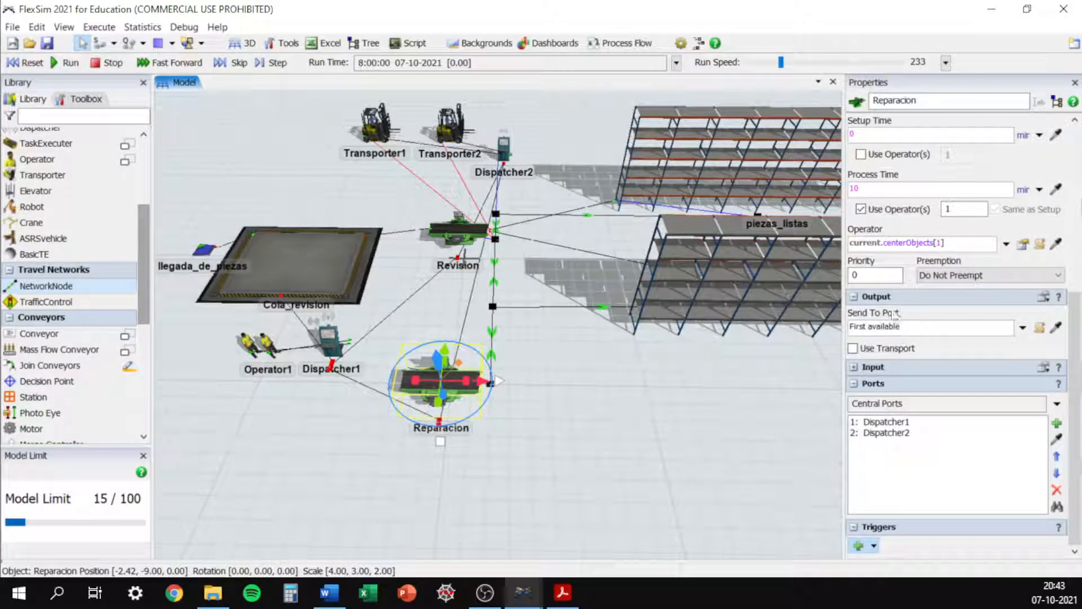
{"action": "left_click", "coordinate": [853, 348]}
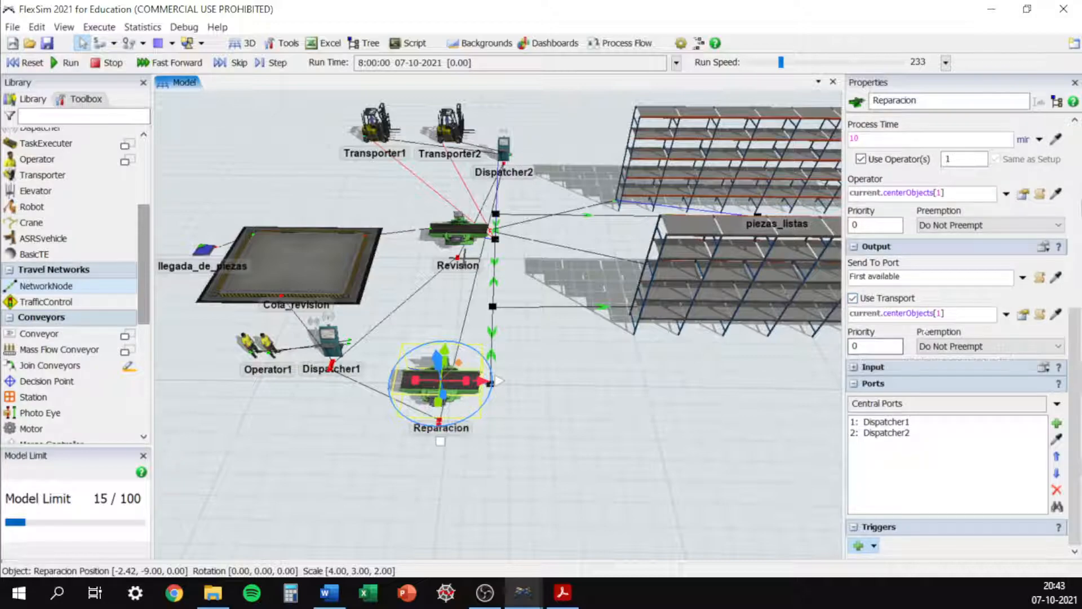
{"action": "left_click", "coordinate": [943, 314]}
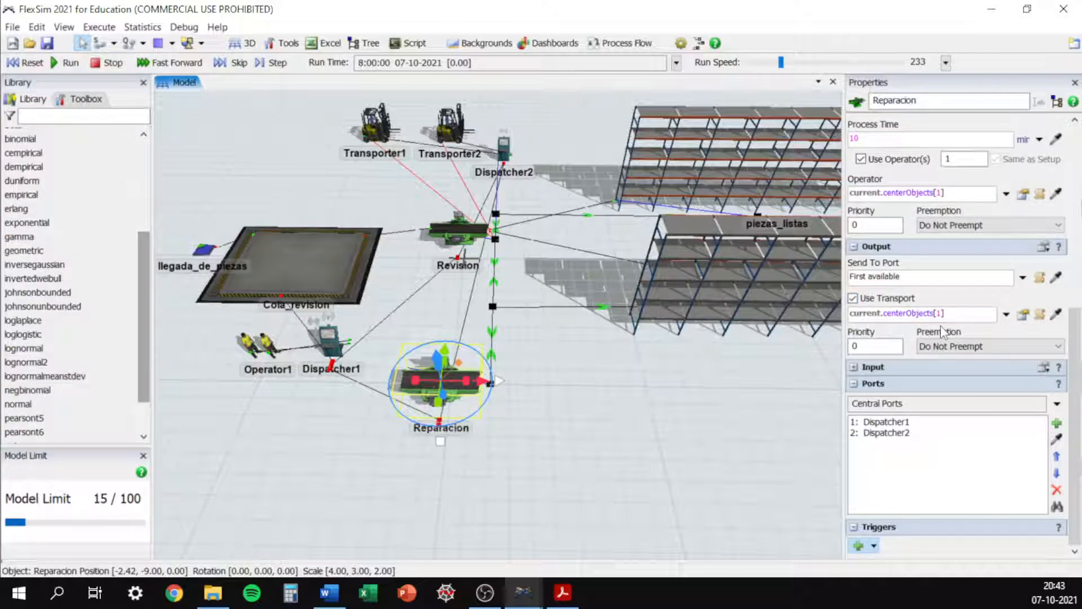
{"action": "left_click", "coordinate": [654, 412]}
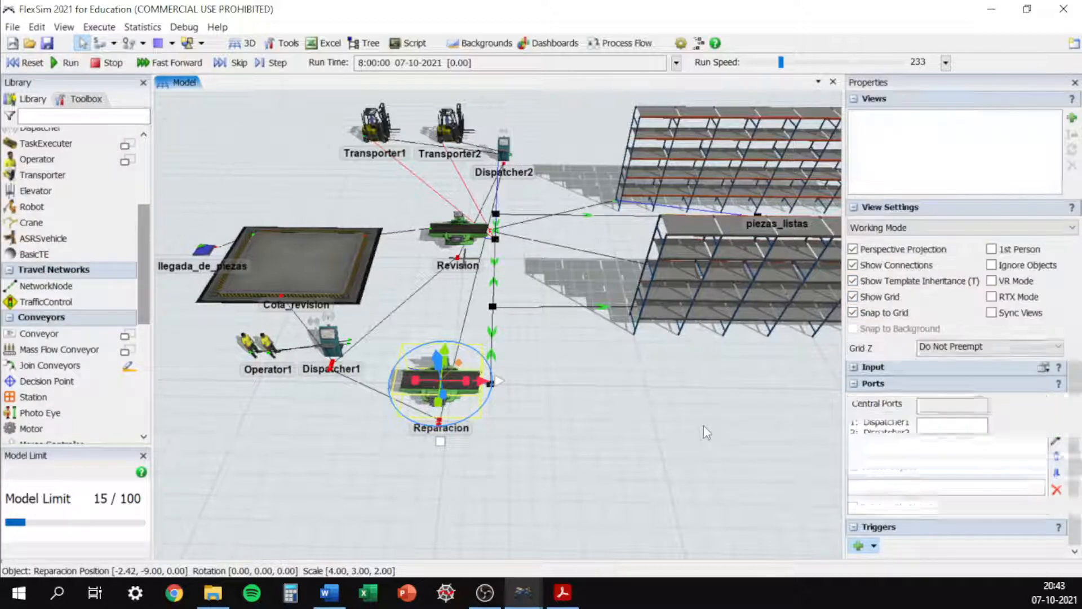
Step: Add a Queue to the model in front of the piezas_falladas rack and name it Disposal
{"action": "left_click_drag", "start_coordinate": [723, 414], "coordinate": [667, 434]}
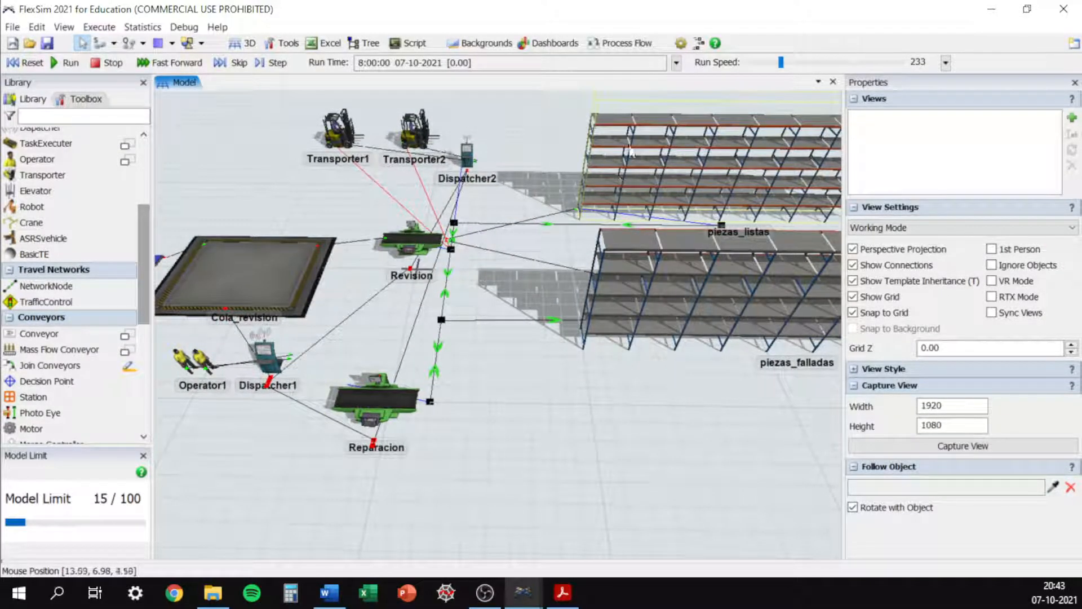
{"action": "left_click_drag", "start_coordinate": [618, 467], "coordinate": [541, 372]}
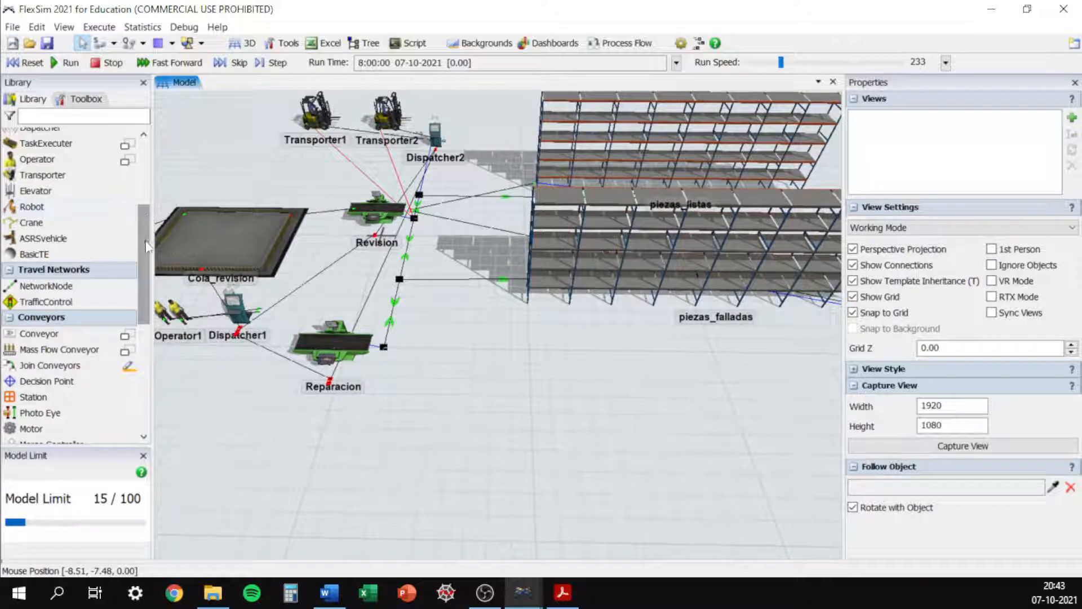
{"action": "scroll", "coordinate": [145, 267], "scroll_direction": "up", "scroll_amount": 4}
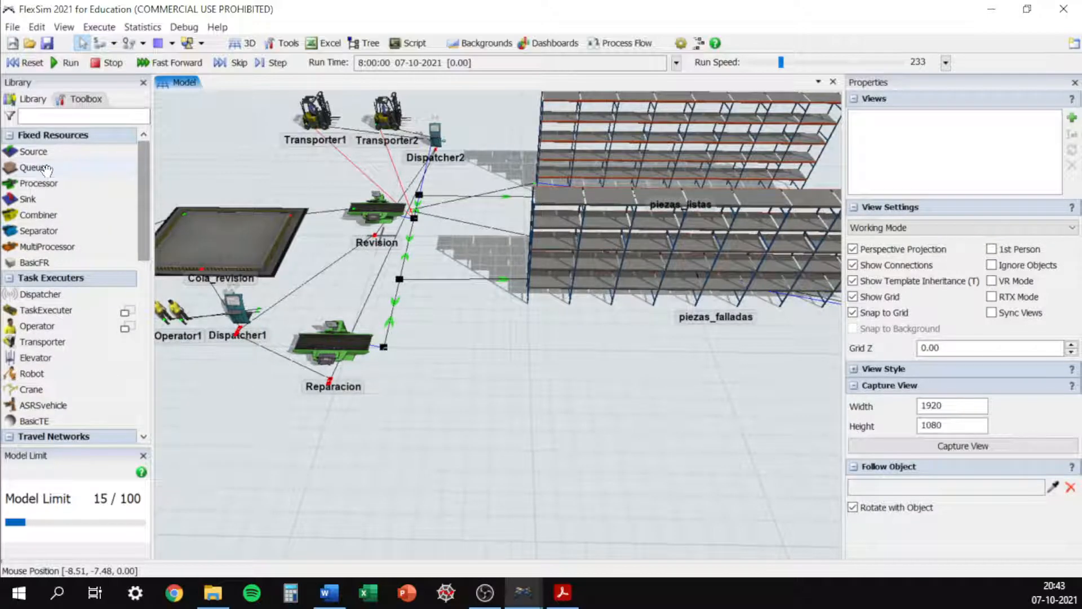
{"action": "left_click_drag", "start_coordinate": [554, 361], "coordinate": [666, 379]}
{"action": "left_click_drag", "start_coordinate": [569, 440], "coordinate": [571, 474]}
{"action": "double_click", "coordinate": [916, 101]}
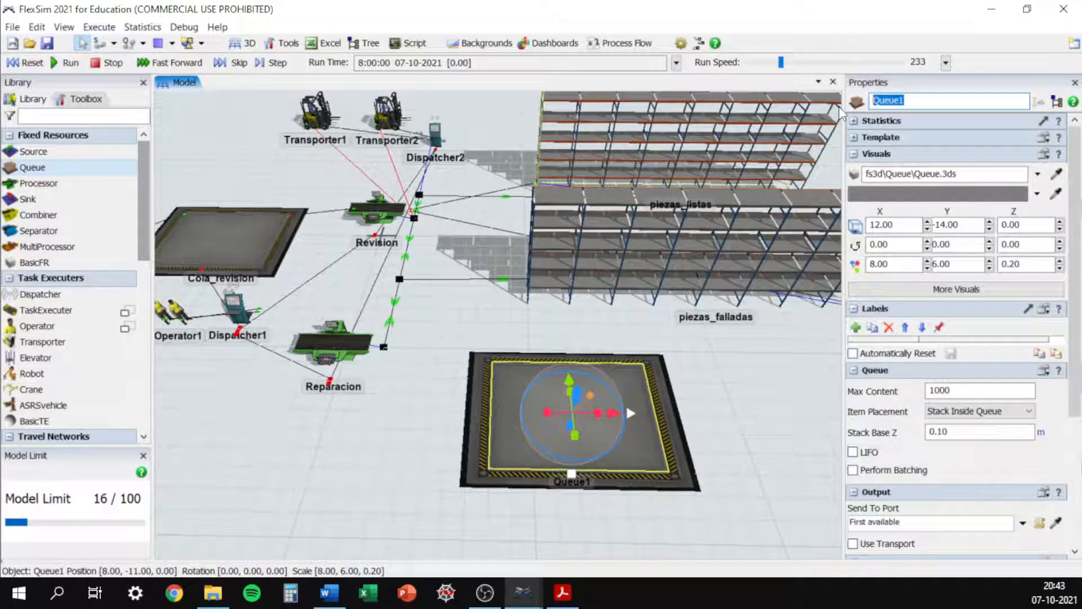
{"action": "type", "text": "Disposal"}
{"action": "key", "text": "Return"}
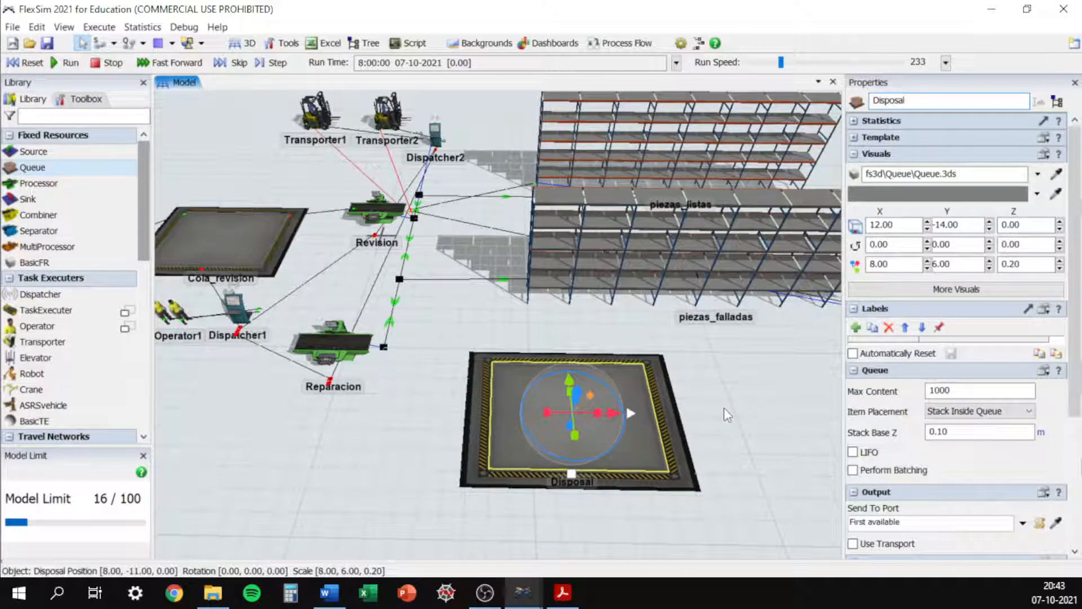
Step: Make an output port connection from Reparacion to the piezas_listas rack
{"action": "left_click", "coordinate": [439, 443]}
{"action": "scroll", "coordinate": [479, 485], "scroll_direction": "up", "scroll_amount": 5}
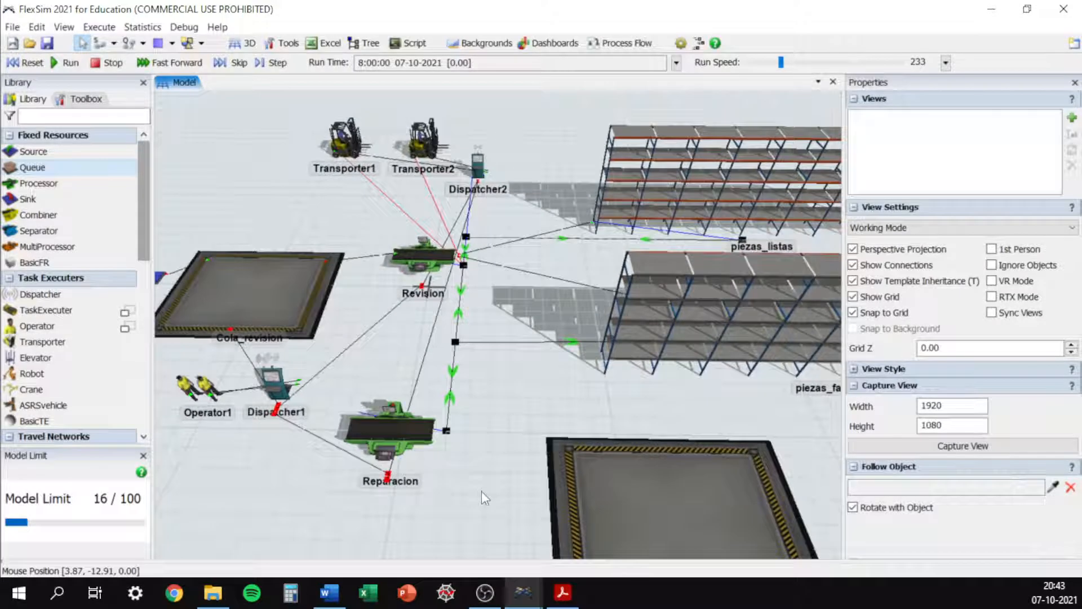
{"action": "scroll", "coordinate": [482, 486], "scroll_direction": "down", "scroll_amount": 2}
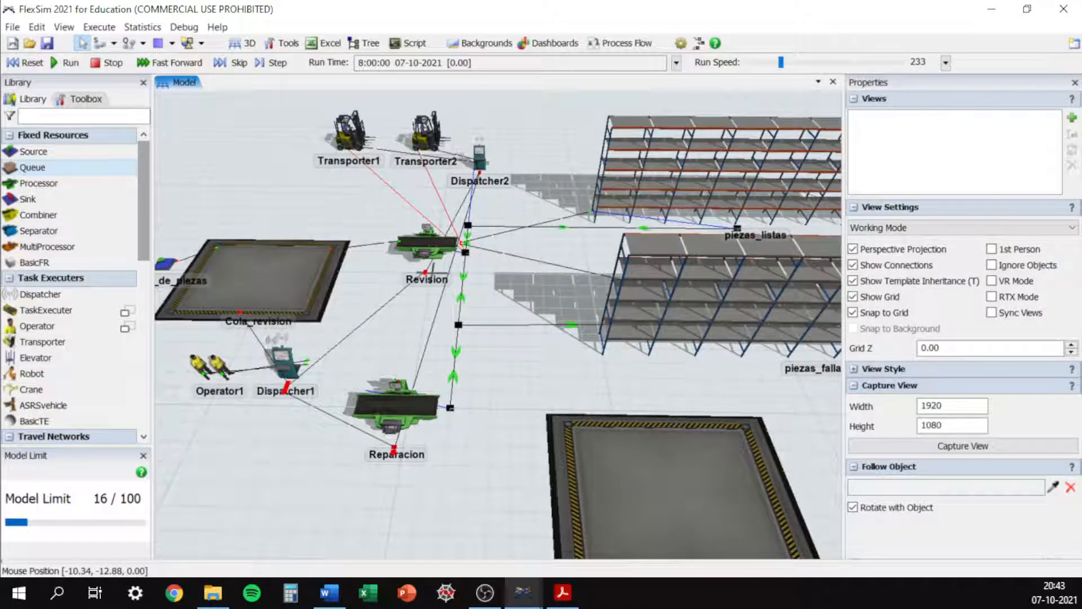
{"action": "key", "text": "alt+Tab"}
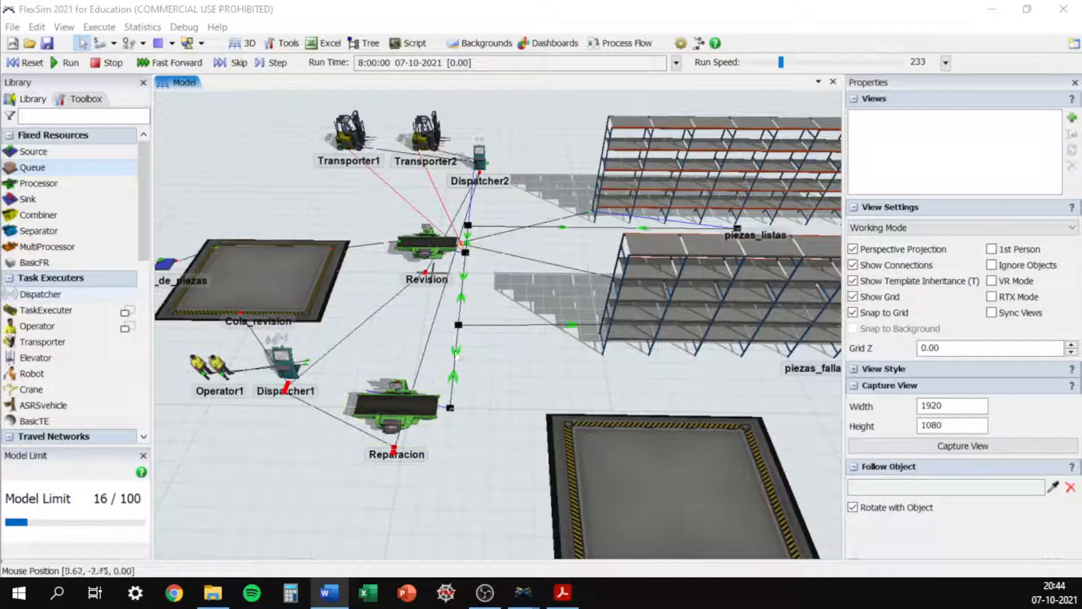
{"action": "right_click_drag", "start_coordinate": [444, 471], "coordinate": [488, 528]}
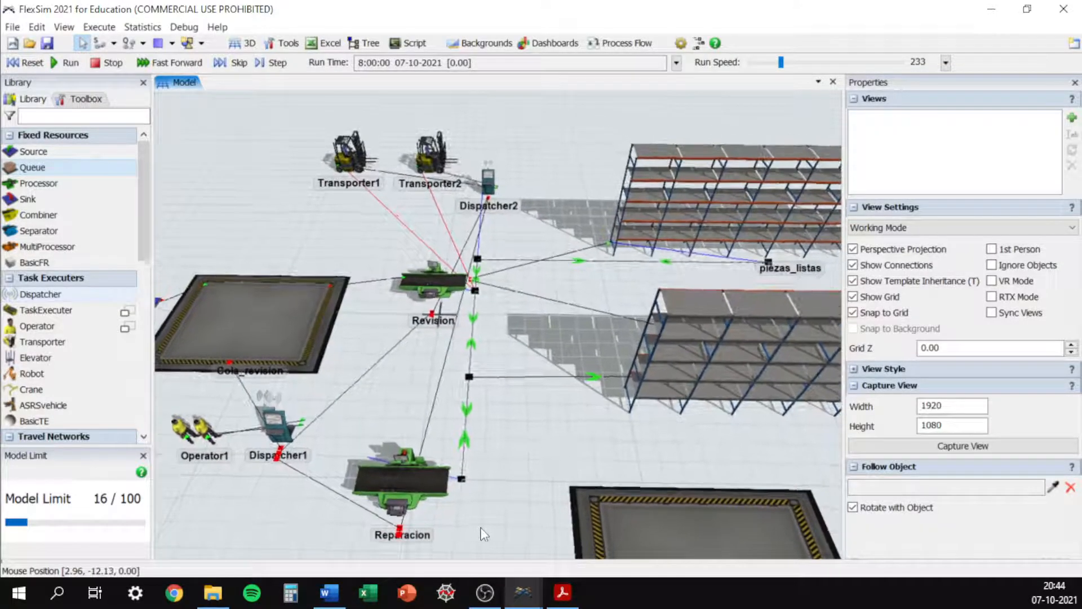
{"action": "left_click", "coordinate": [415, 482]}
{"action": "left_click", "coordinate": [648, 249]}
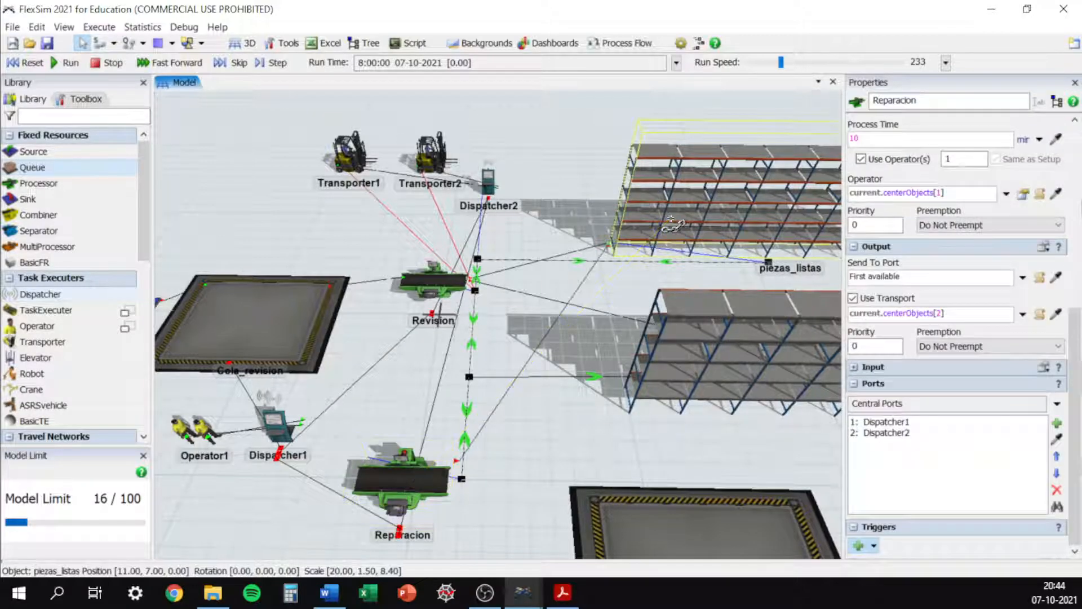
{"action": "left_click_drag", "start_coordinate": [491, 422], "coordinate": [488, 338]}
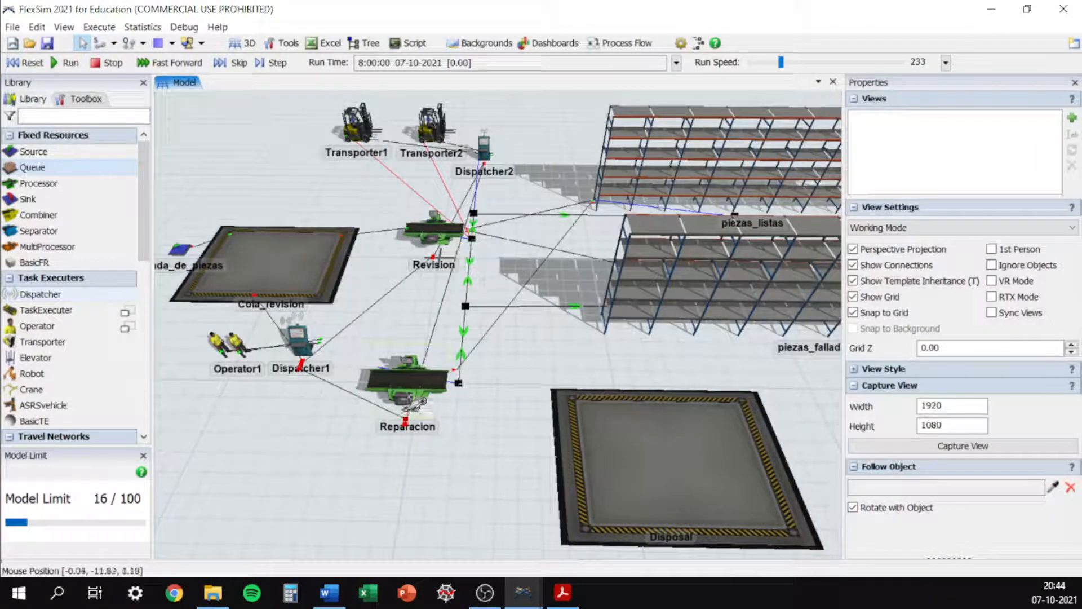
Step: Make an output port connection from Reparacion to the Disposal queue
{"action": "left_click", "coordinate": [428, 377]}
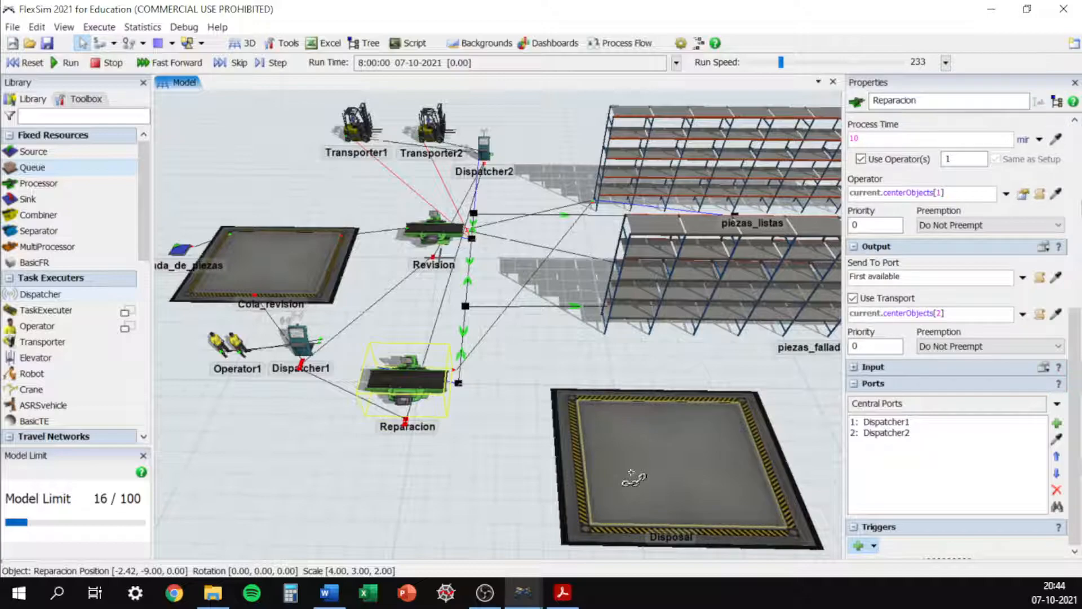
{"action": "left_click", "coordinate": [634, 478]}
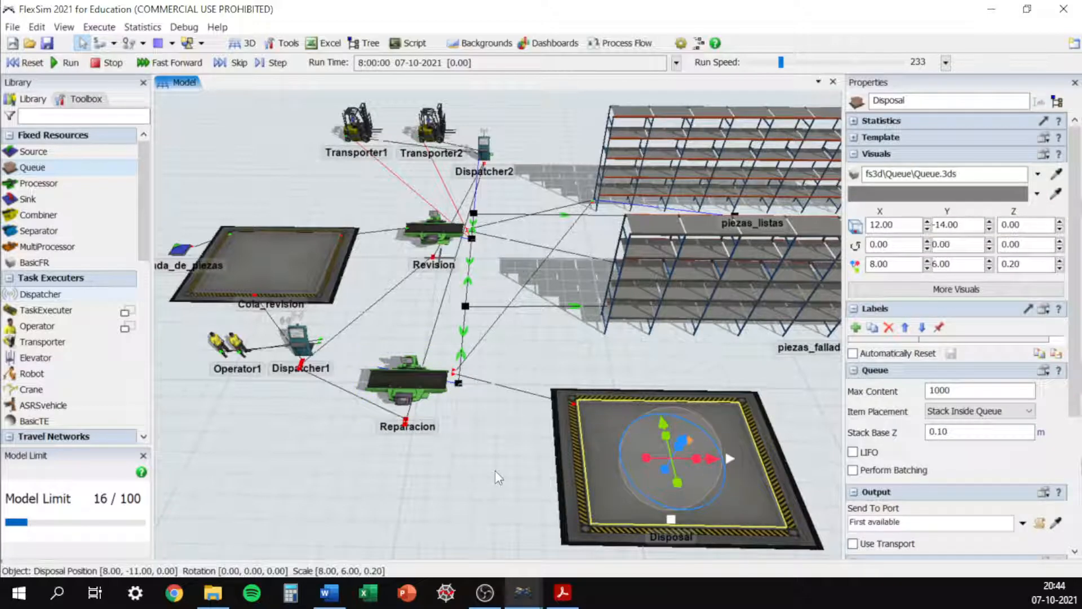
{"action": "left_click", "coordinate": [495, 471]}
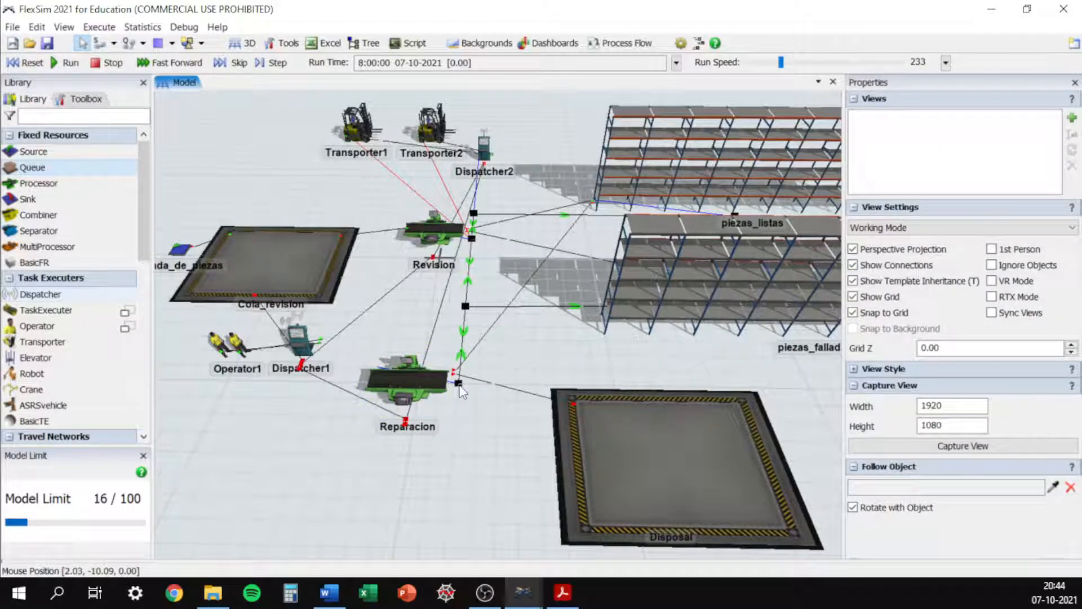
Step: Set Reparacion's Send To Port to By Percentage, with 80 percent to port 1 and 20 percent to port 2
{"action": "left_click", "coordinate": [410, 382]}
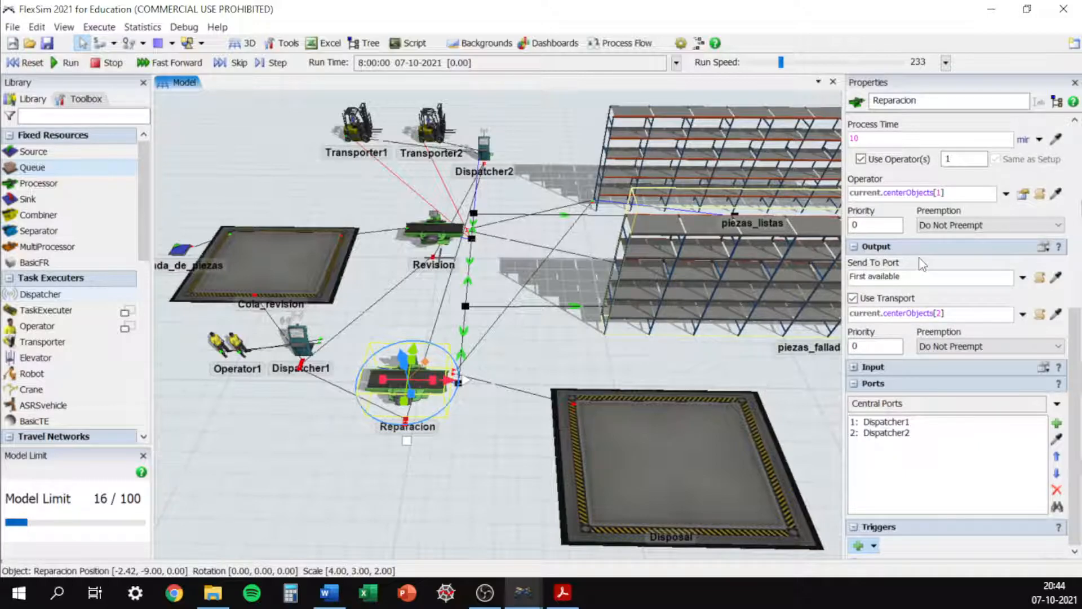
{"action": "left_click", "coordinate": [1023, 277]}
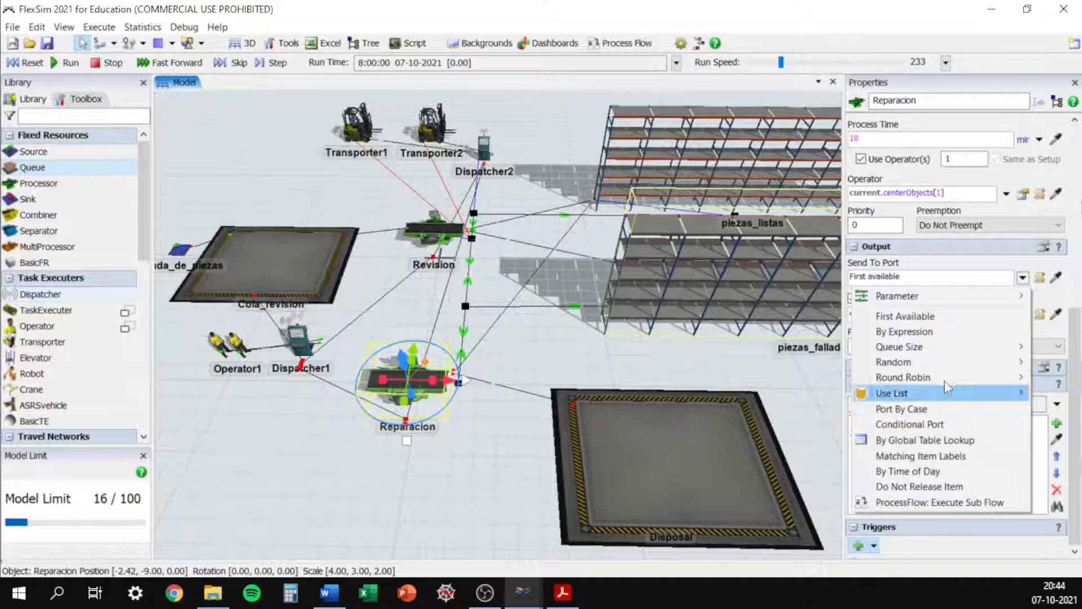
{"action": "mouse_move", "coordinate": [964, 365]}
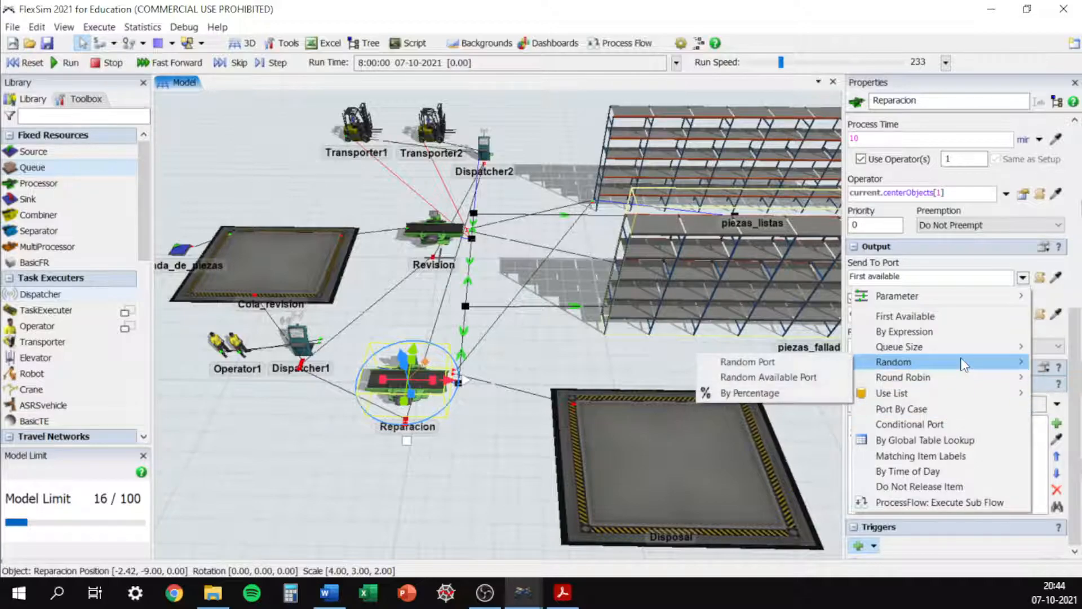
{"action": "left_click", "coordinate": [806, 392]}
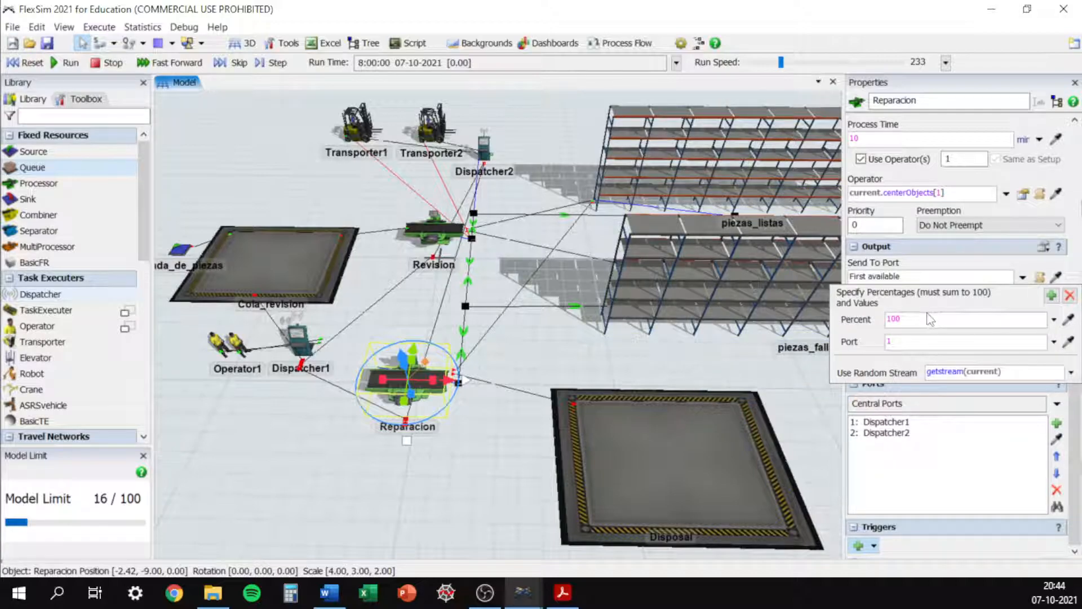
{"action": "left_click", "coordinate": [1052, 295]}
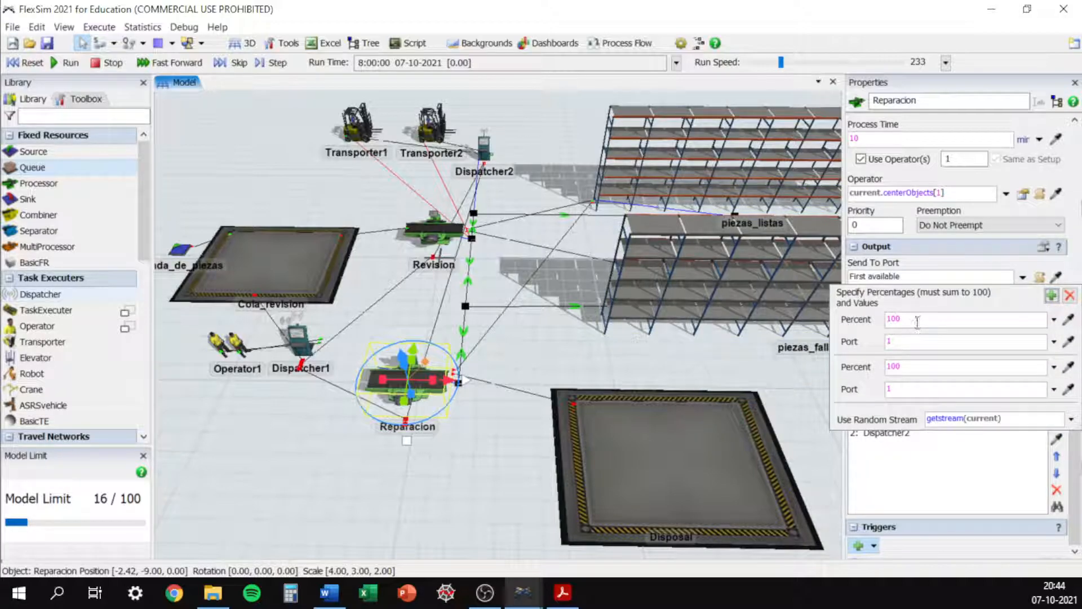
{"action": "left_click_drag", "start_coordinate": [917, 325], "coordinate": [892, 315]}
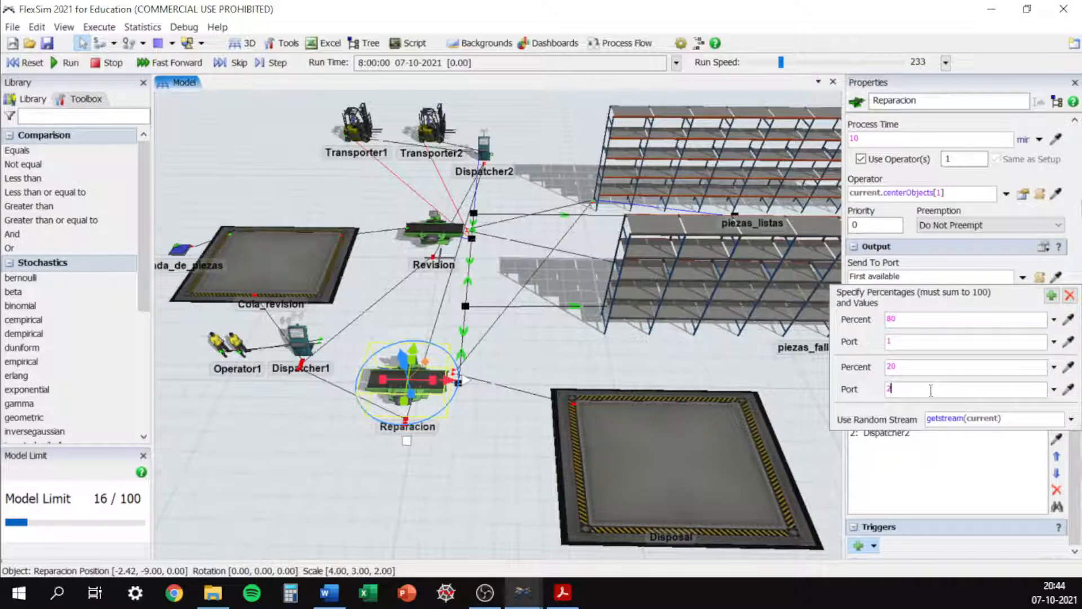
{"action": "left_click", "coordinate": [890, 482]}
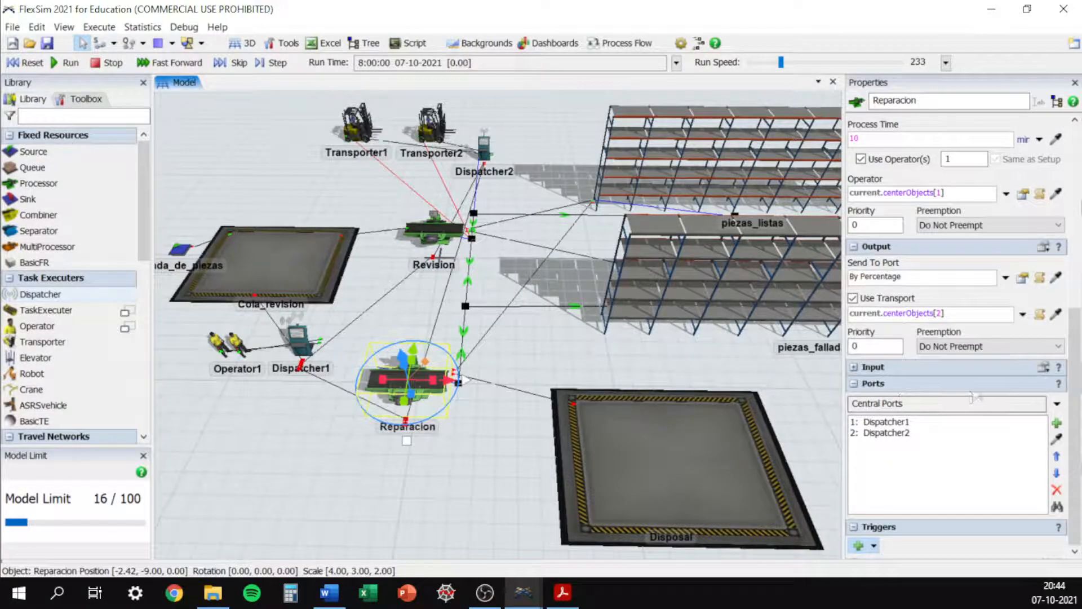
Step: List Reparacion's output ports to check which object each port number leads to
{"action": "left_click", "coordinate": [1057, 404]}
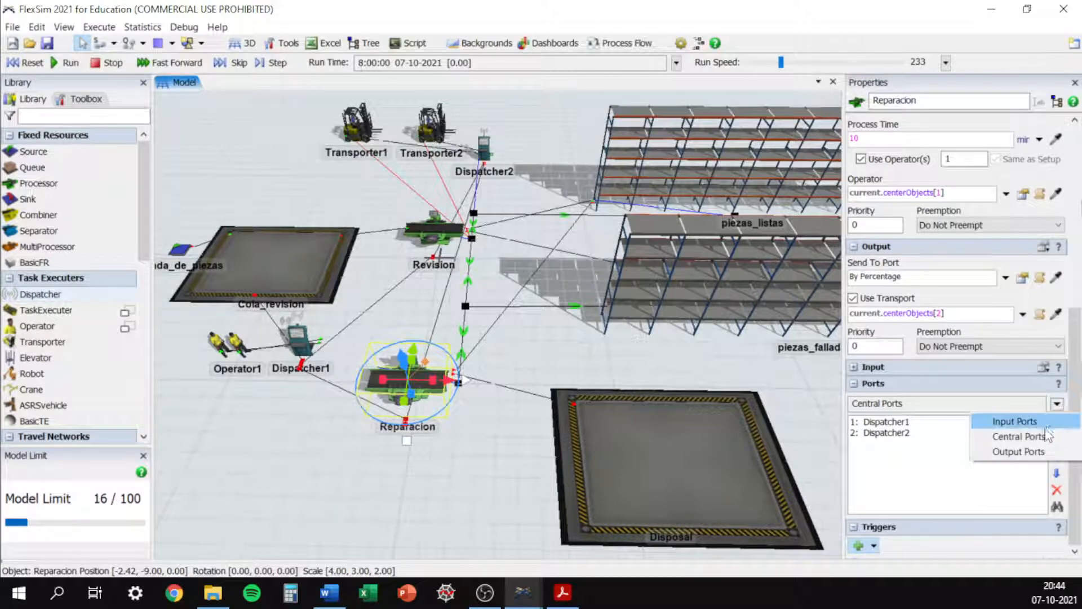
{"action": "left_click", "coordinate": [1023, 451]}
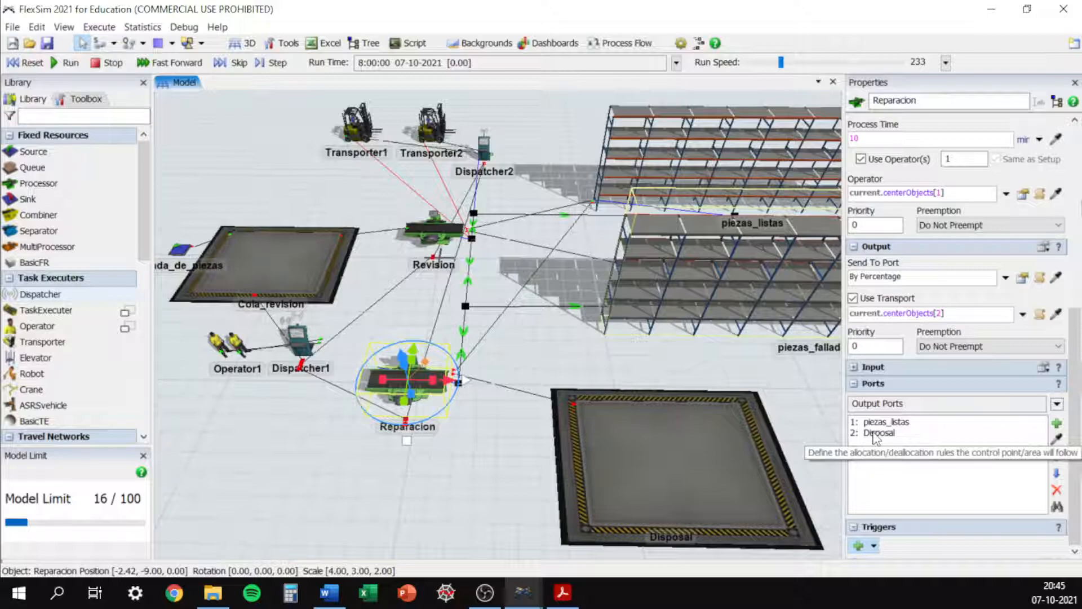
{"action": "left_click", "coordinate": [584, 366]}
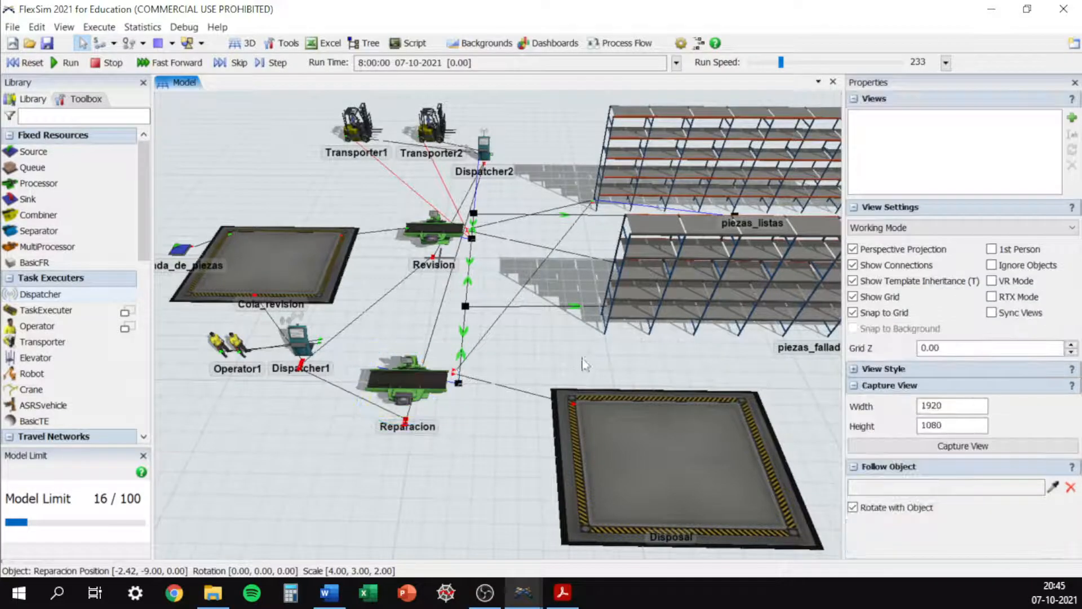
Step: Examine the piezas_falladas rack's output settings and its Send To Port options
{"action": "scroll", "coordinate": [584, 367], "scroll_direction": "up", "scroll_amount": 2}
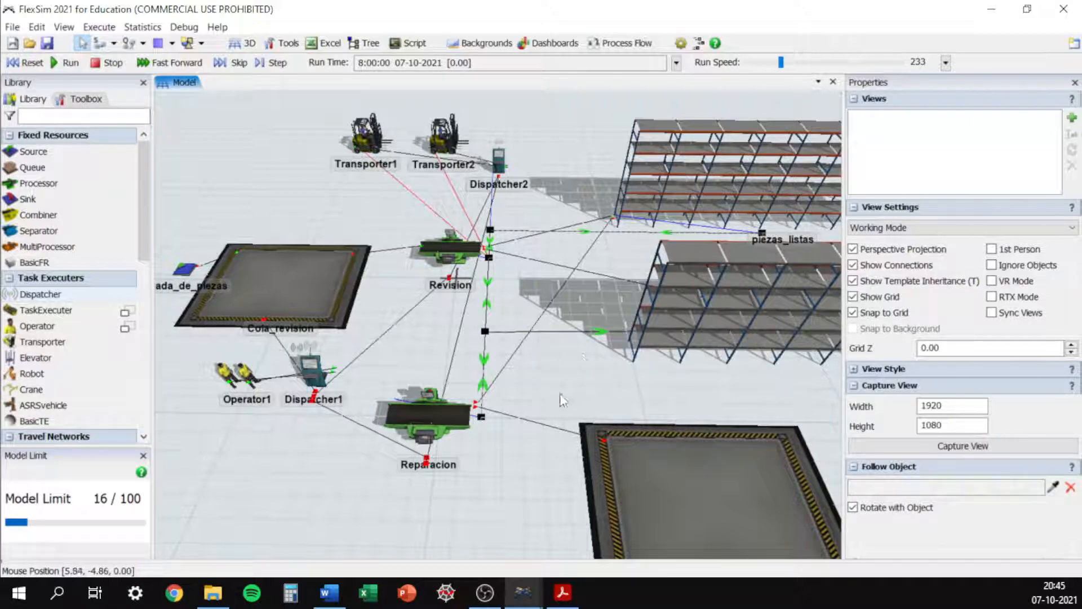
{"action": "left_click", "coordinate": [683, 340]}
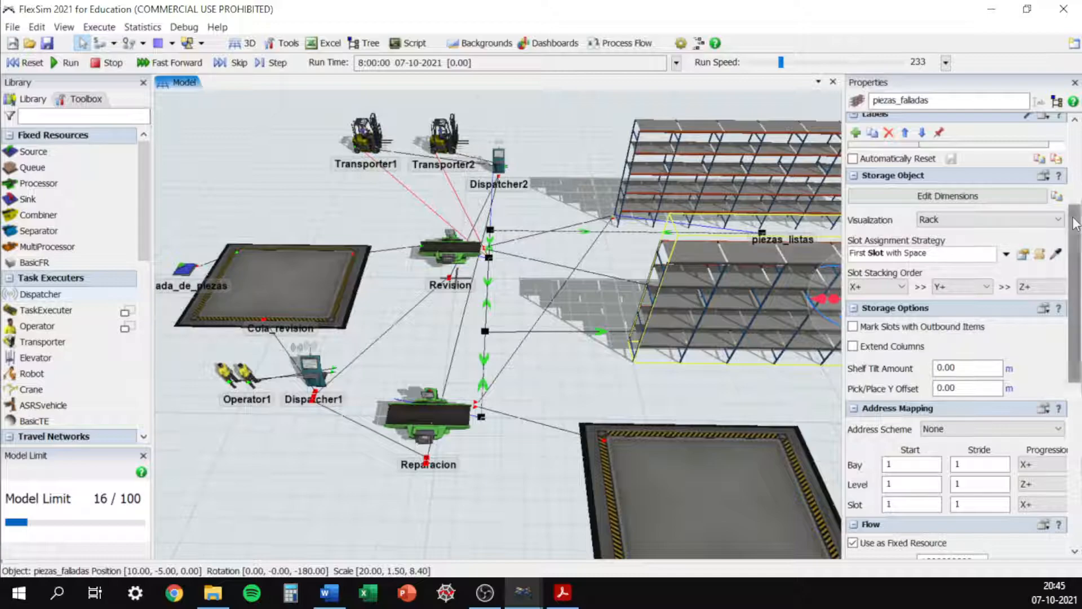
{"action": "scroll", "coordinate": [1074, 304], "scroll_direction": "down", "scroll_amount": 5}
{"action": "scroll", "coordinate": [1074, 319], "scroll_direction": "down", "scroll_amount": 5}
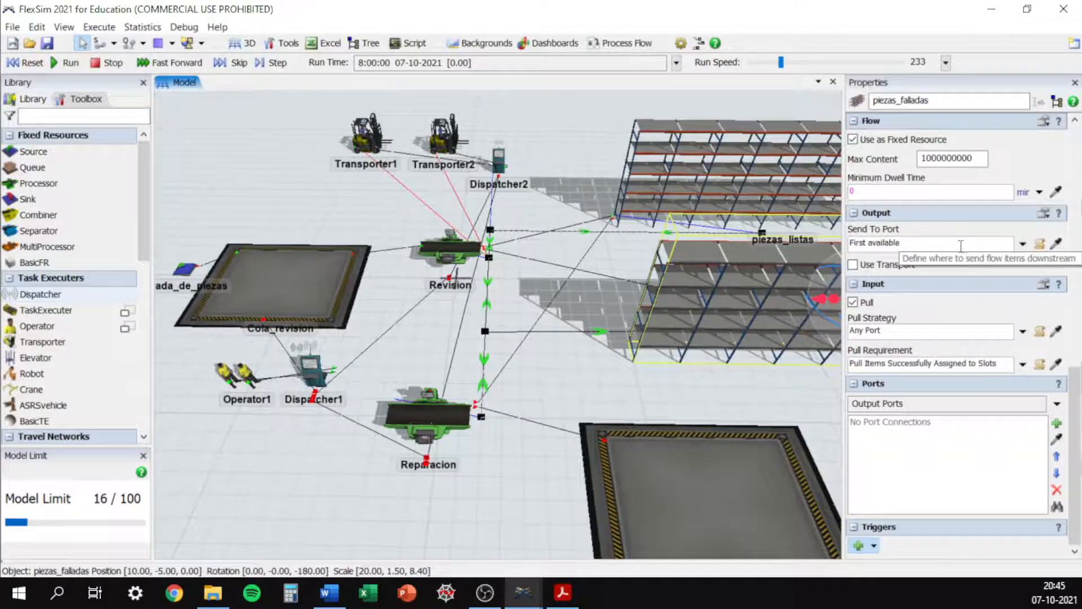
{"action": "left_click", "coordinate": [1023, 244]}
{"action": "left_click", "coordinate": [879, 300]}
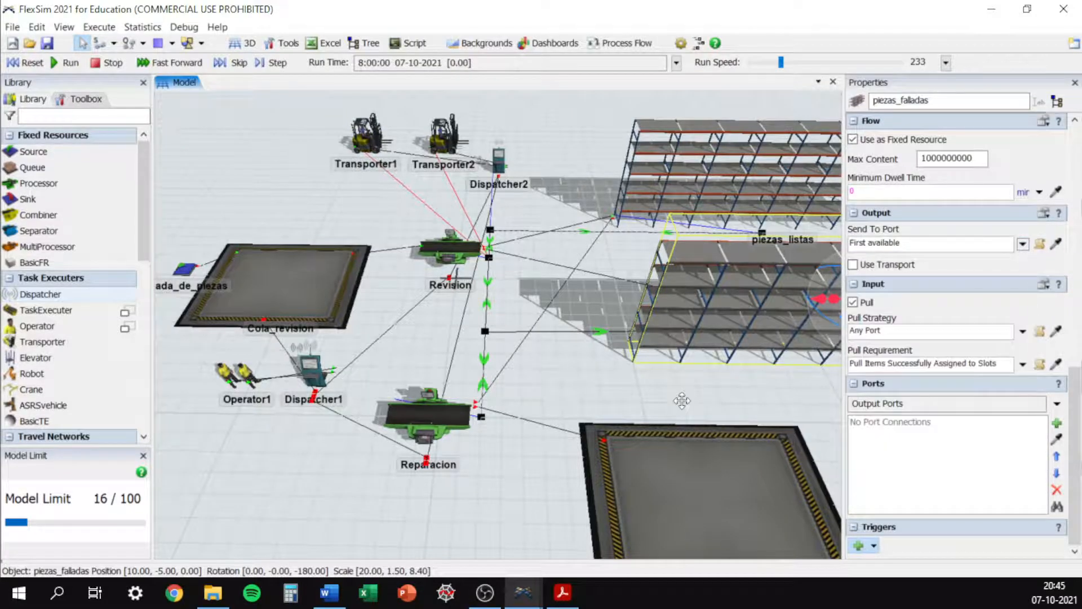
{"action": "left_click", "coordinate": [552, 385]}
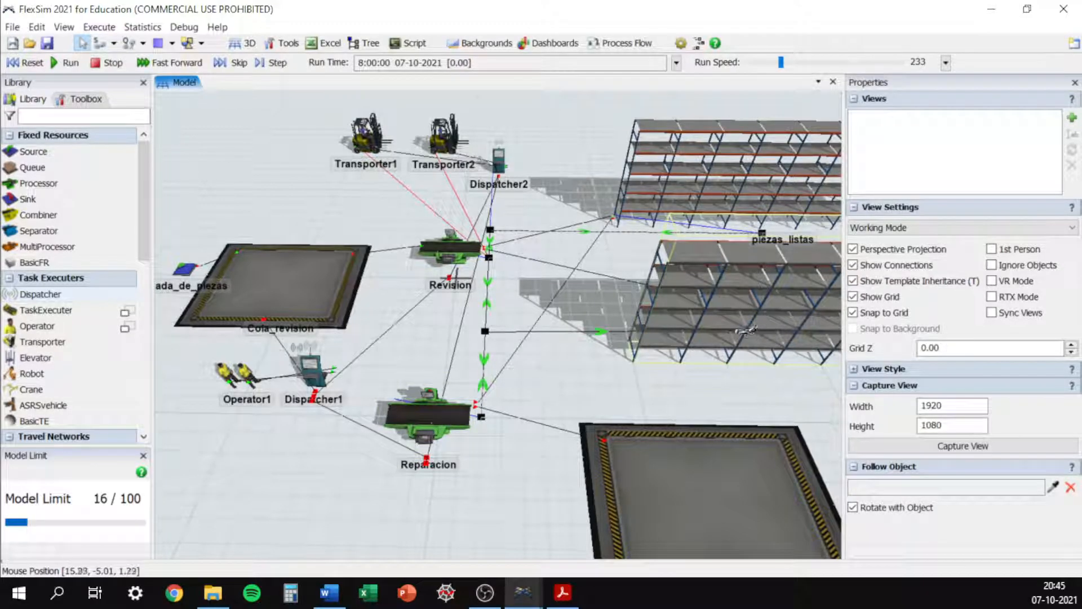
Step: Make an output port connection from the piezas_falladas rack to Reparacion
{"action": "left_click", "coordinate": [744, 331]}
{"action": "left_click", "coordinate": [453, 418]}
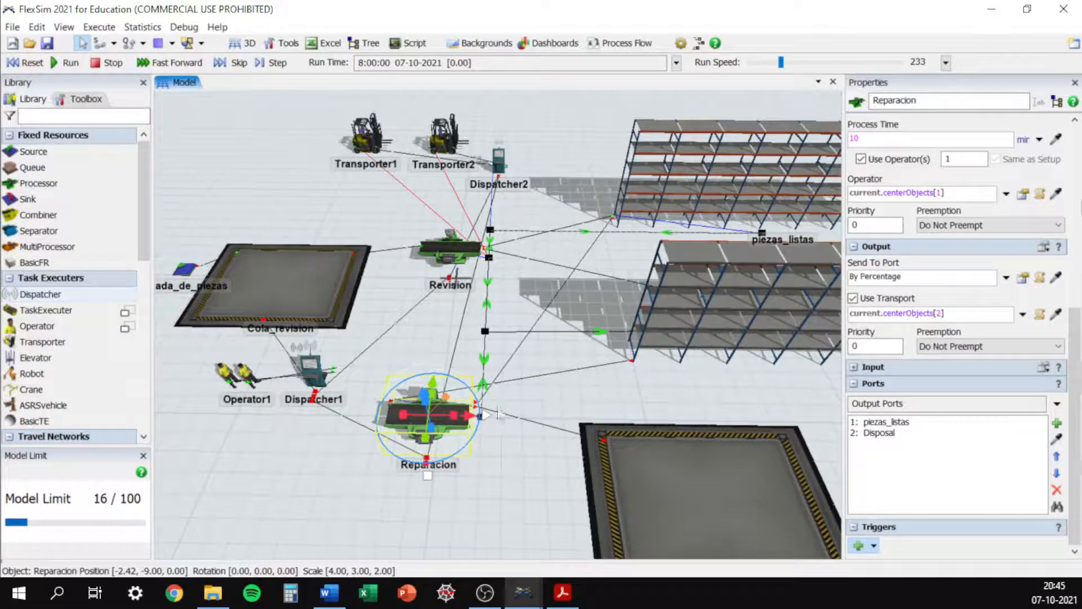
{"action": "left_click", "coordinate": [750, 350]}
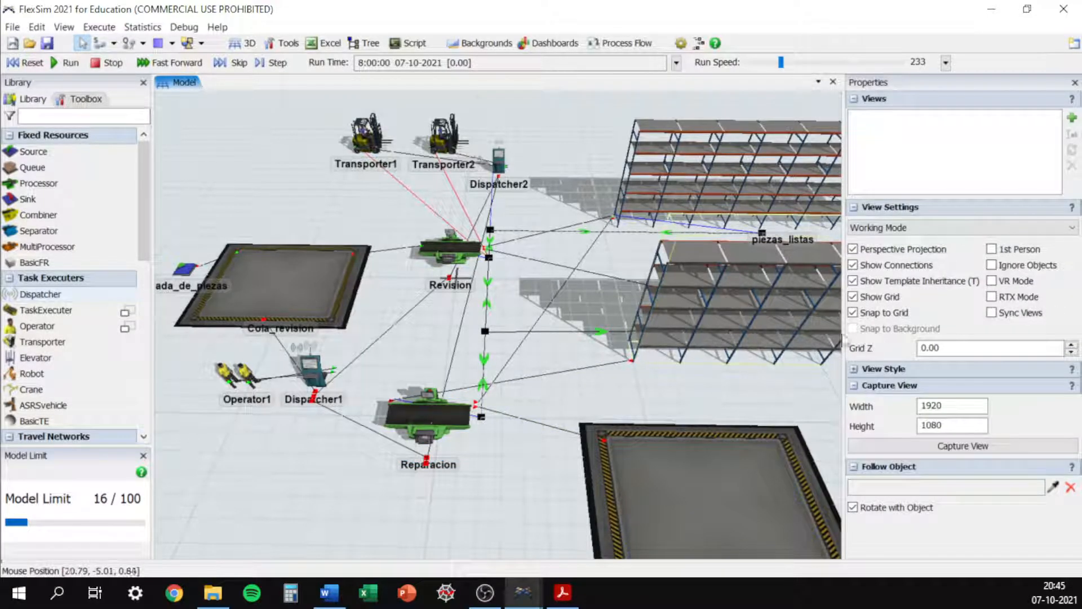
Step: Check the objects connected to Reparacion's input ports and output ports
{"action": "left_click", "coordinate": [460, 429]}
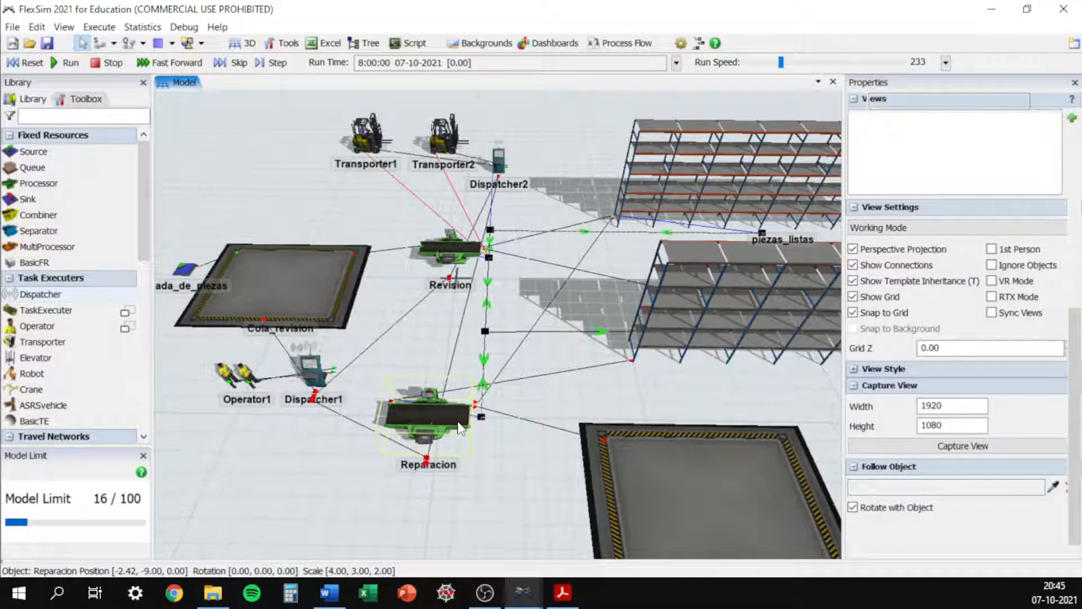
{"action": "left_click", "coordinate": [1056, 404]}
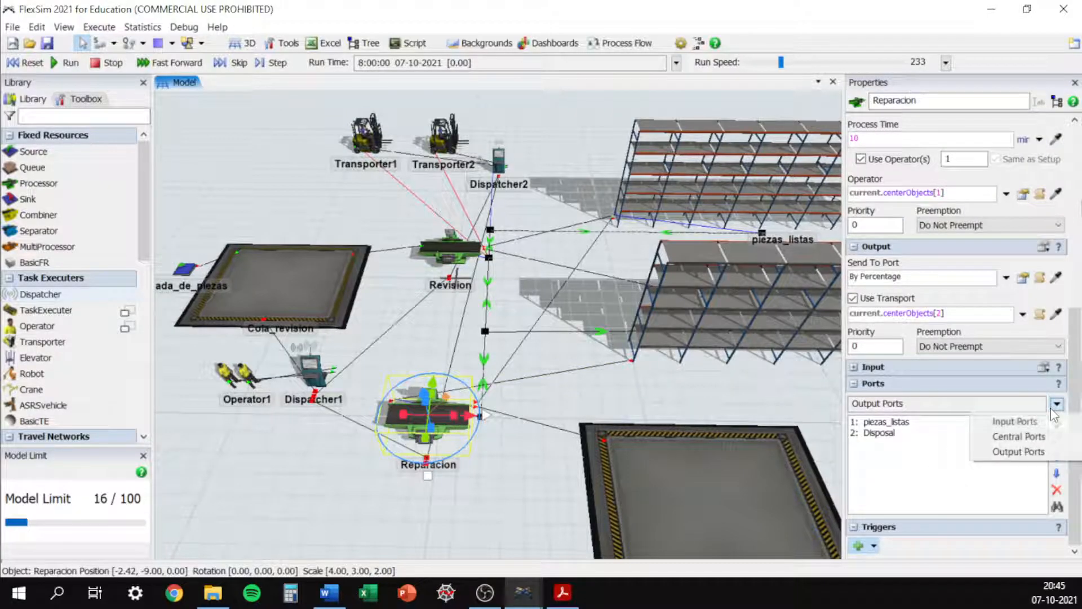
{"action": "left_click", "coordinate": [1015, 420]}
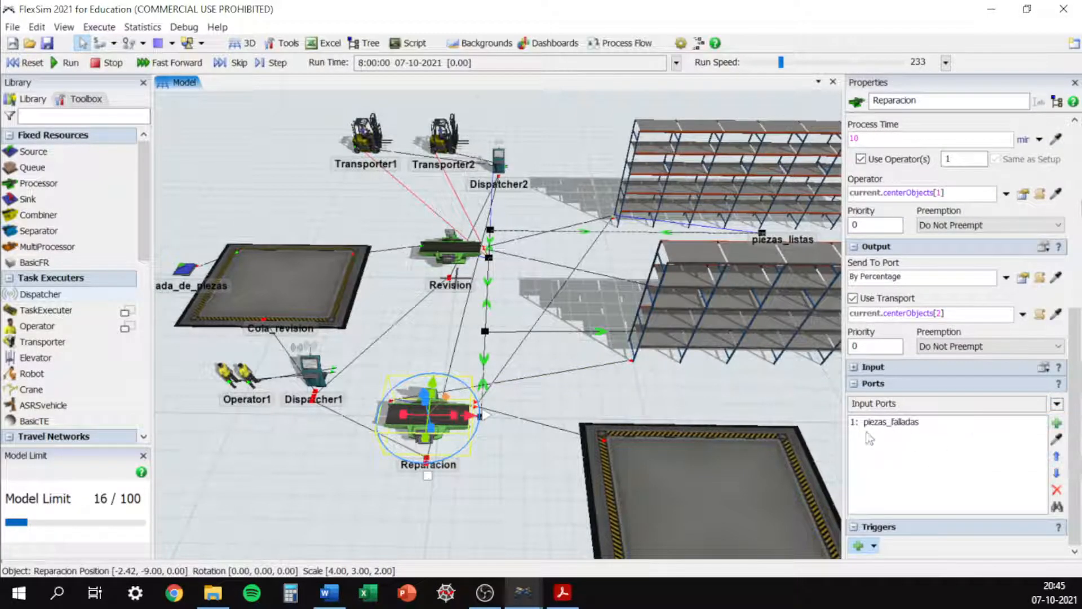
{"action": "left_click", "coordinate": [1057, 403]}
{"action": "left_click", "coordinate": [998, 452]}
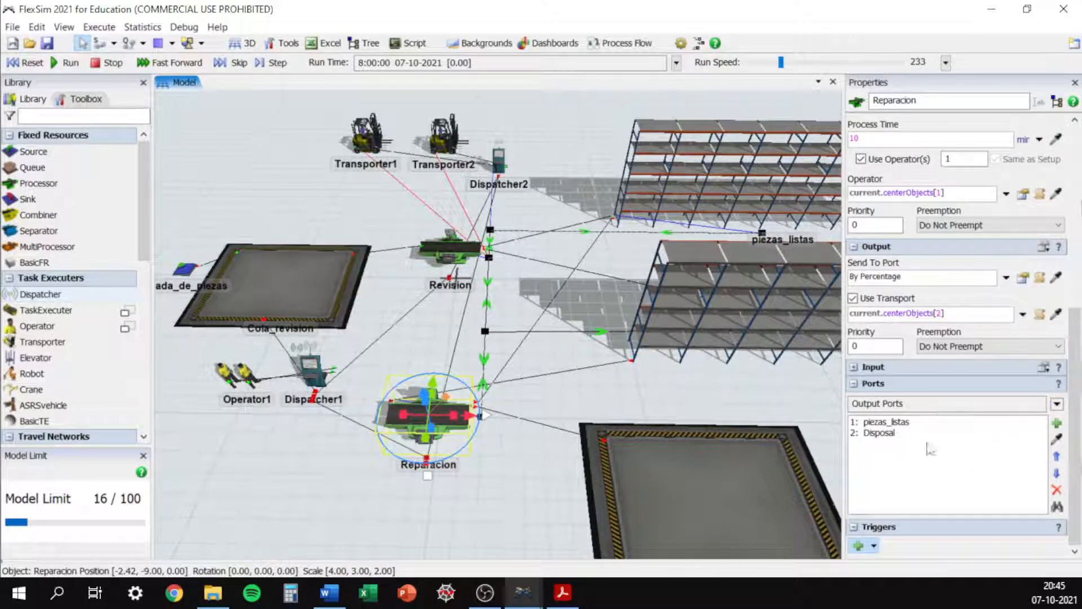
Step: Make a center port connection between the piezas_falladas rack and Dispatcher2
{"action": "left_click", "coordinate": [349, 432]}
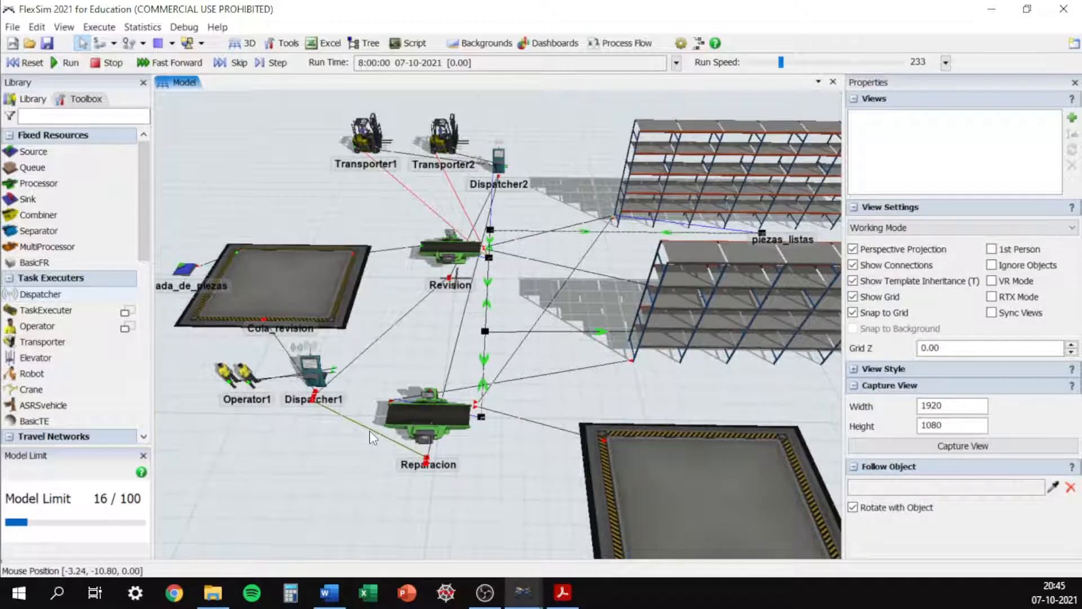
{"action": "right_click_drag", "start_coordinate": [600, 402], "coordinate": [638, 480]}
{"action": "left_click_drag", "start_coordinate": [539, 314], "coordinate": [632, 370]}
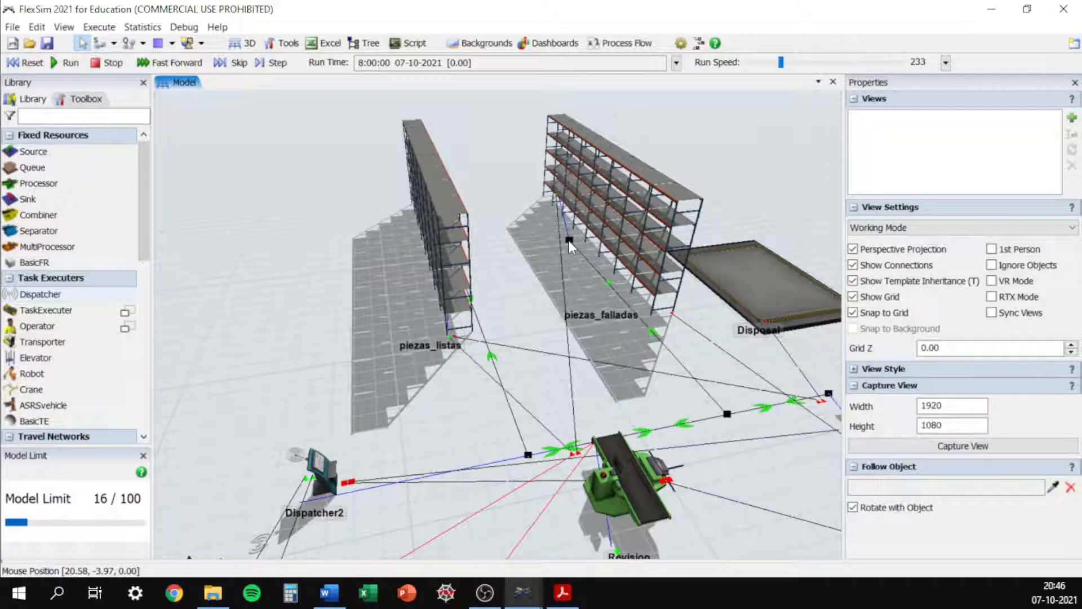
{"action": "left_click", "coordinate": [598, 248]}
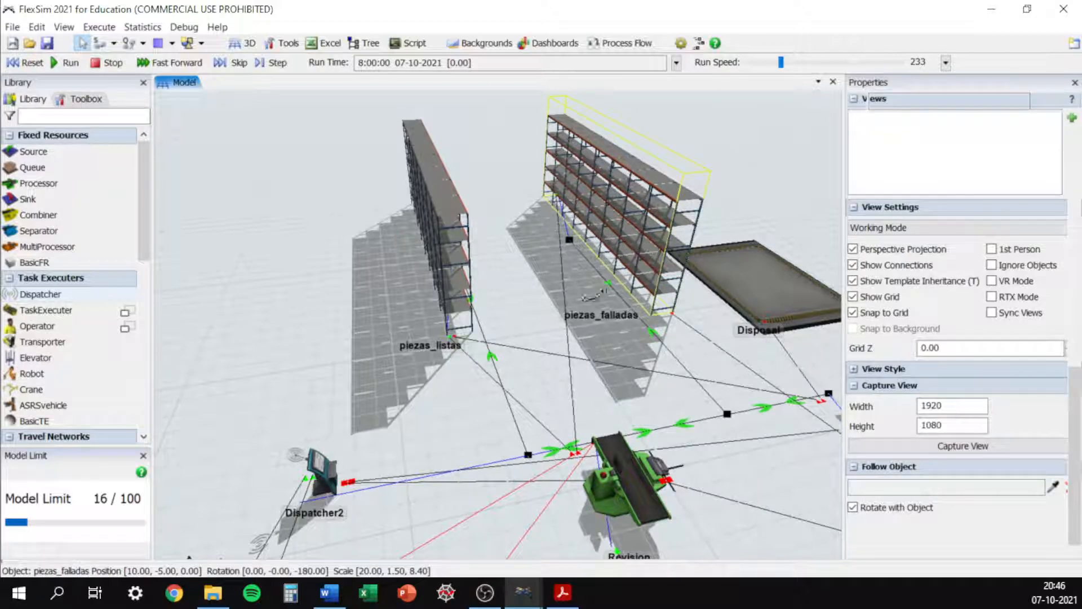
{"action": "left_click", "coordinate": [318, 474]}
{"action": "left_click_drag", "start_coordinate": [618, 332], "coordinate": [576, 351]}
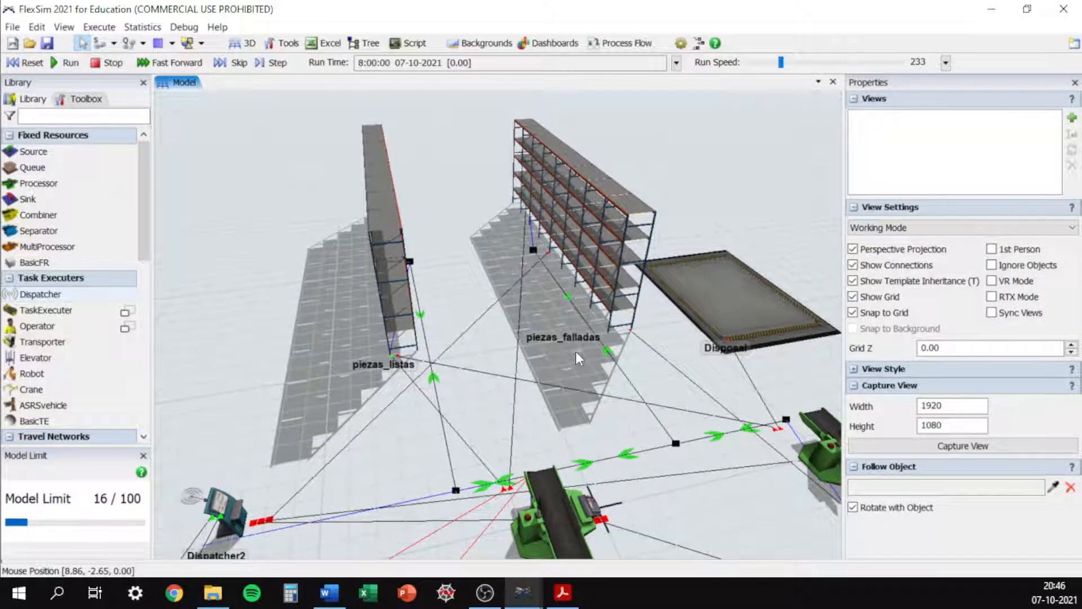
Step: Set the piezas_falladas rack's Send To Port to First Available and enable Use Transport for its output
{"action": "left_click", "coordinate": [576, 353]}
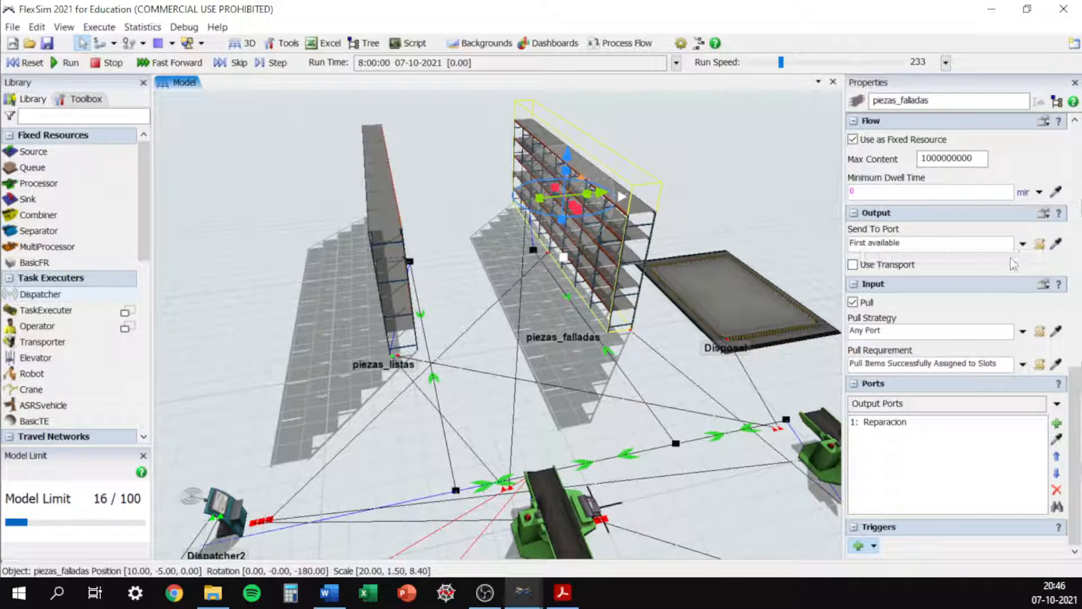
{"action": "left_click", "coordinate": [1022, 243]}
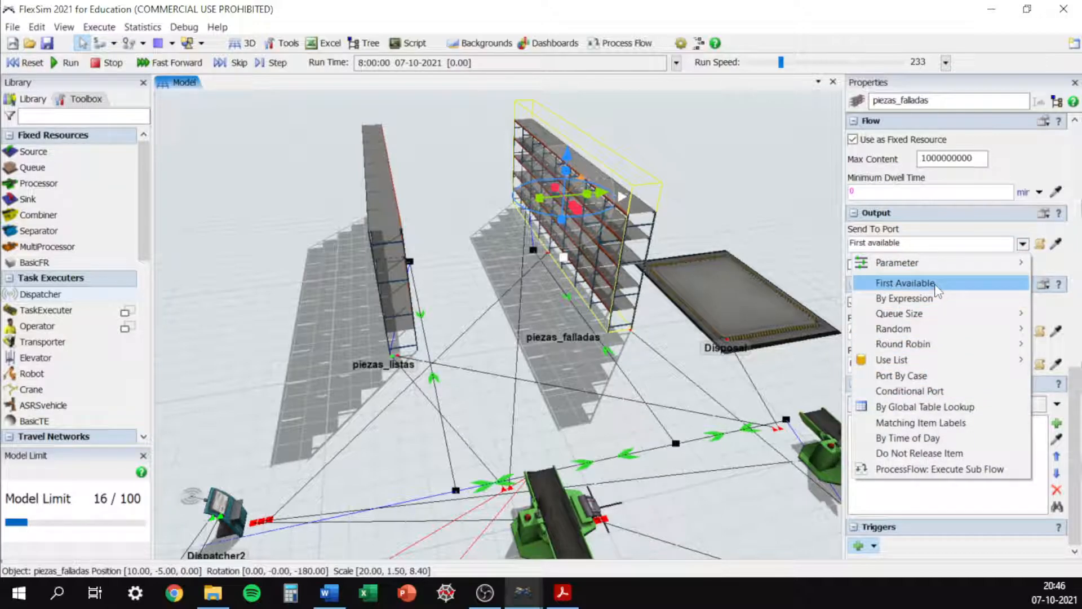
{"action": "left_click", "coordinate": [938, 283]}
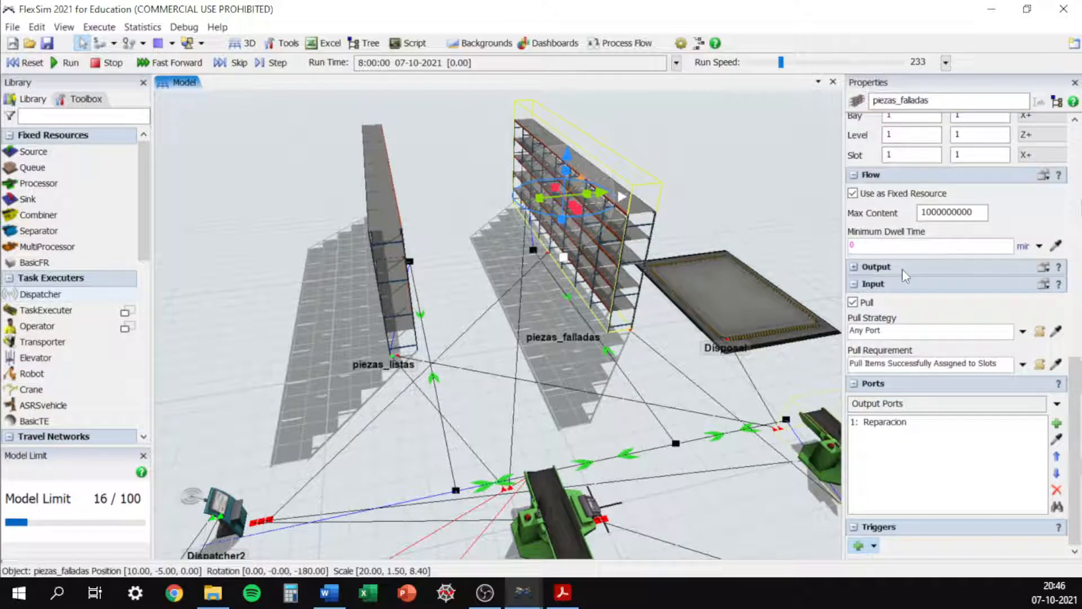
{"action": "left_click", "coordinate": [867, 270]}
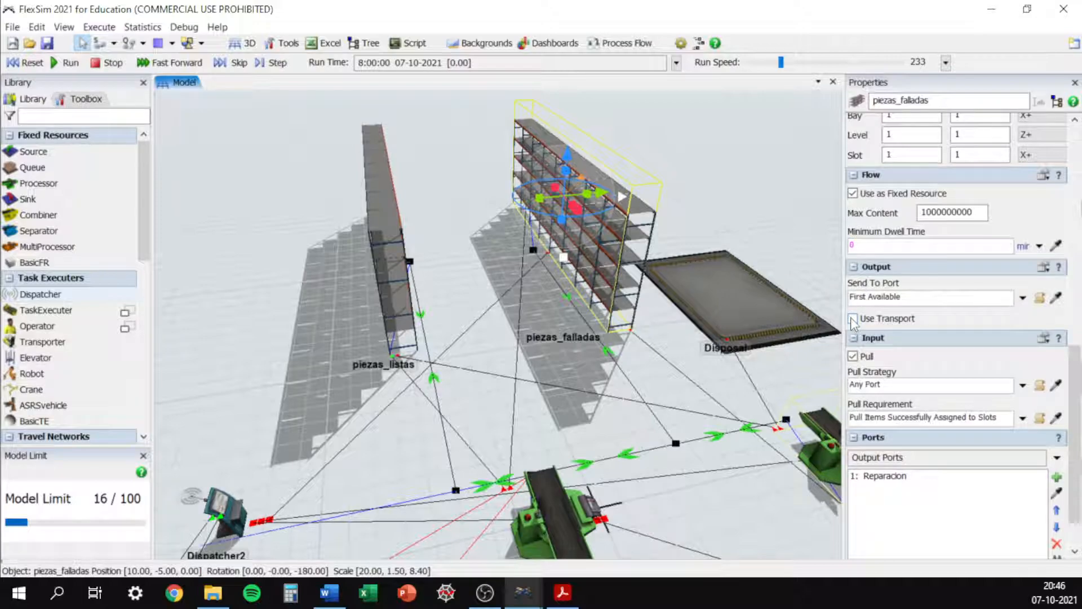
{"action": "left_click", "coordinate": [853, 319]}
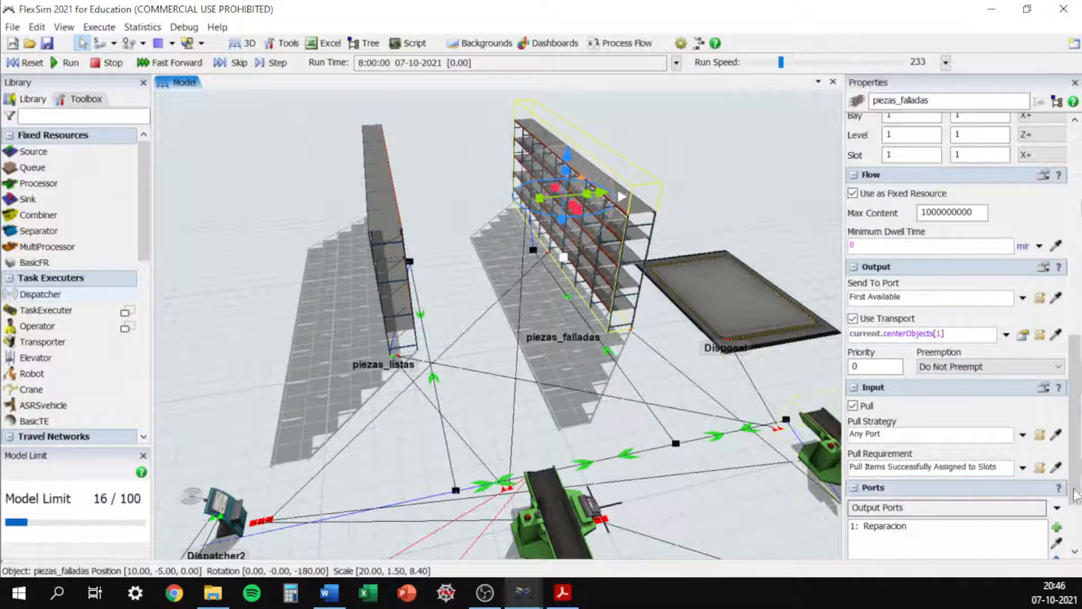
Step: List the piezas_falladas rack's central ports to check which dispatcher handles its transport
{"action": "left_click", "coordinate": [1057, 508]}
{"action": "left_click", "coordinate": [1033, 541]}
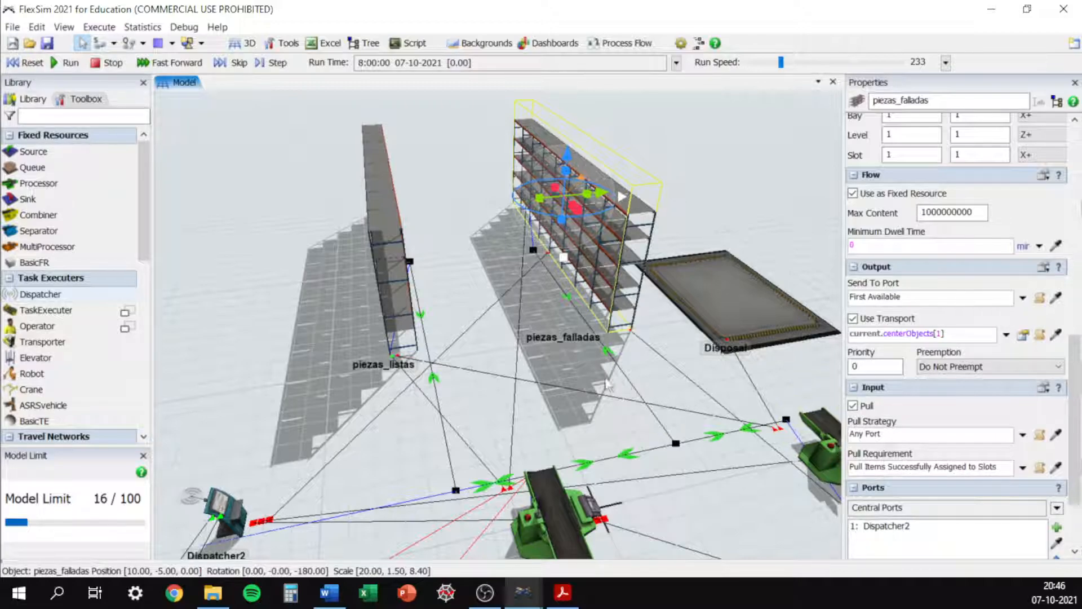
{"action": "left_click", "coordinate": [578, 369]}
Step: Reset and run the simulation to test the transport of repaired parts, dismiss the unreachable destination message, stop the run and reset the model
{"action": "scroll", "coordinate": [564, 338], "scroll_direction": "down", "scroll_amount": 3}
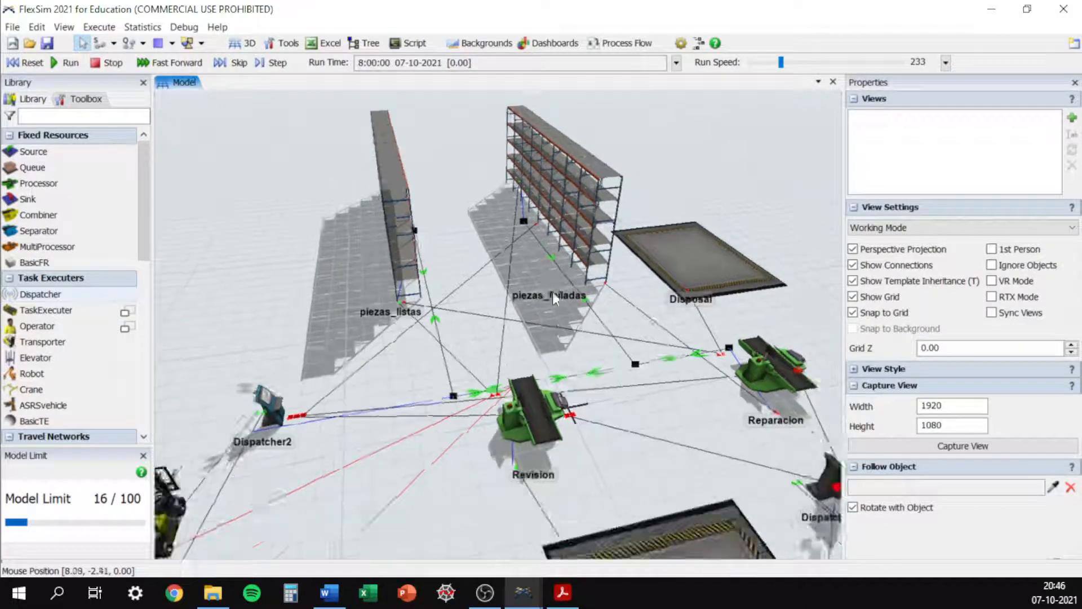
{"action": "scroll", "coordinate": [552, 291], "scroll_direction": "down", "scroll_amount": 2}
{"action": "scroll", "coordinate": [428, 254], "scroll_direction": "down", "scroll_amount": 2}
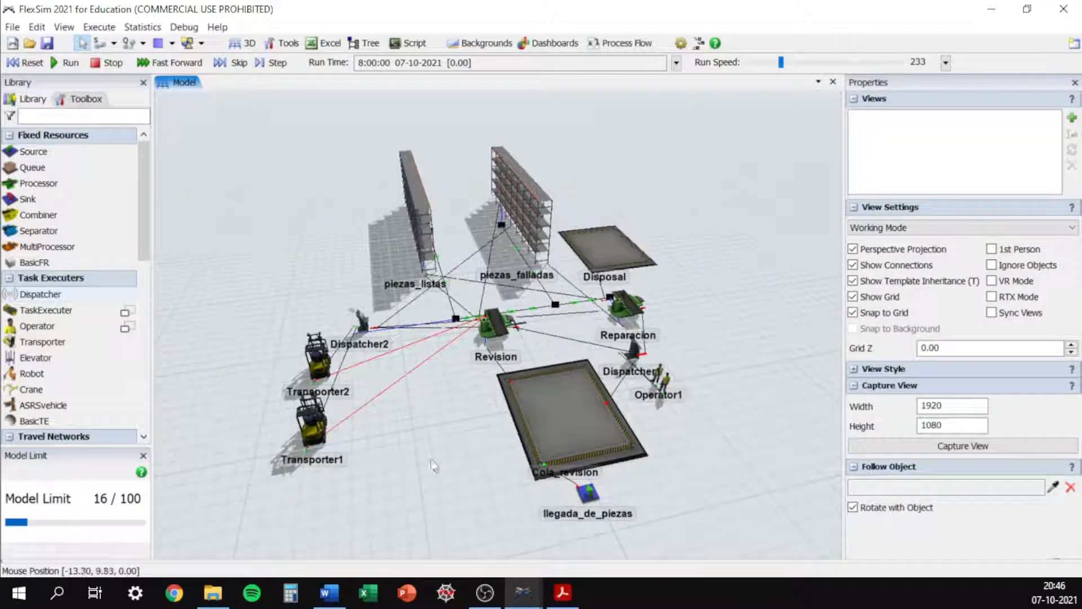
{"action": "left_click", "coordinate": [37, 67]}
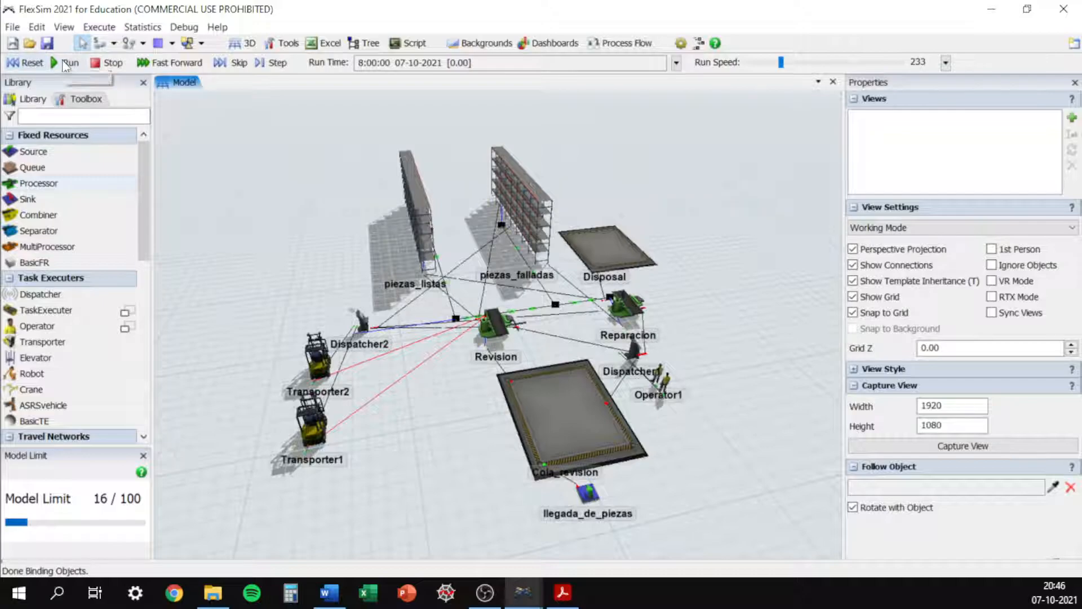
{"action": "left_click", "coordinate": [273, 63]}
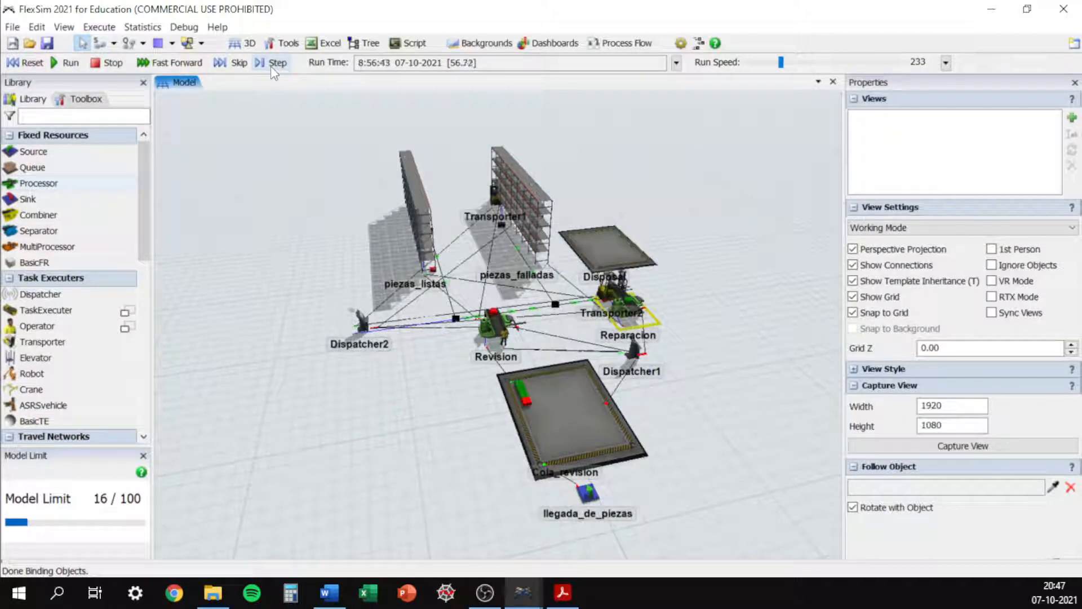
{"action": "left_click", "coordinate": [273, 63]}
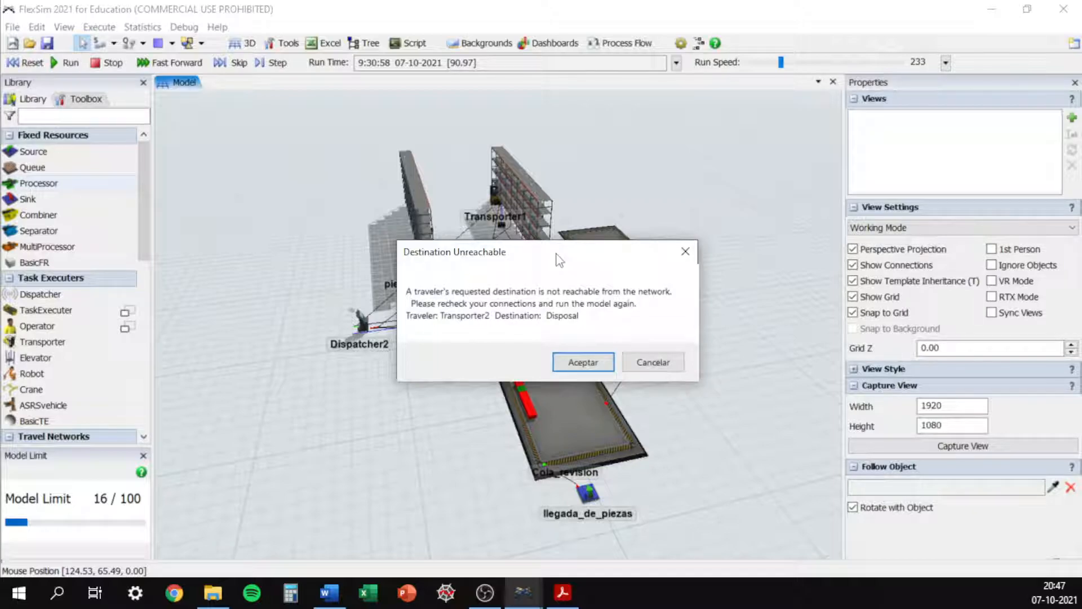
{"action": "left_click_drag", "start_coordinate": [560, 260], "coordinate": [418, 373]}
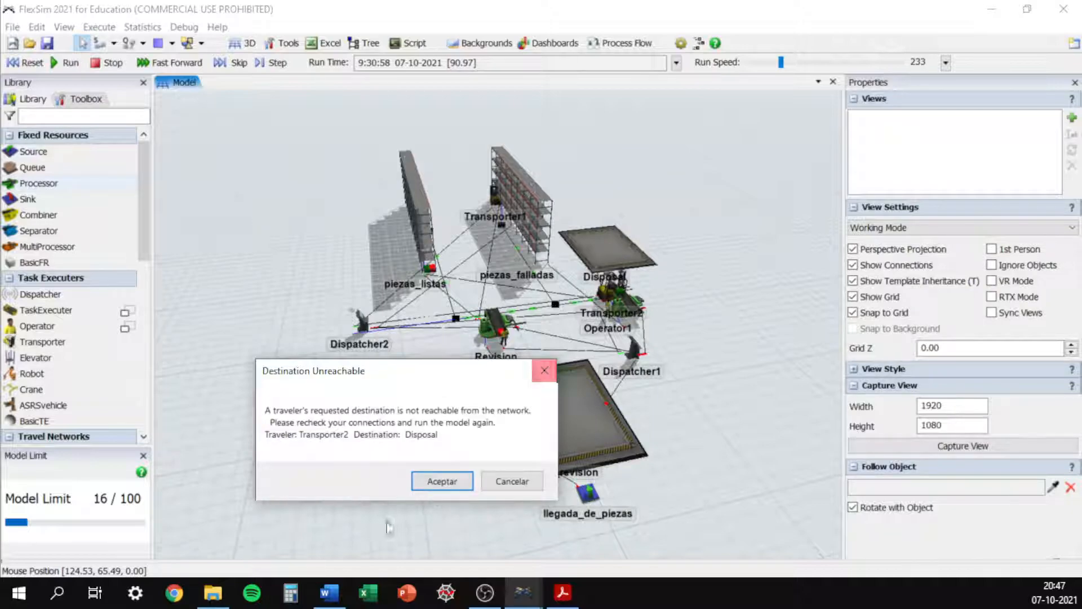
{"action": "left_click", "coordinate": [438, 484]}
{"action": "left_click_drag", "start_coordinate": [747, 339], "coordinate": [706, 377]}
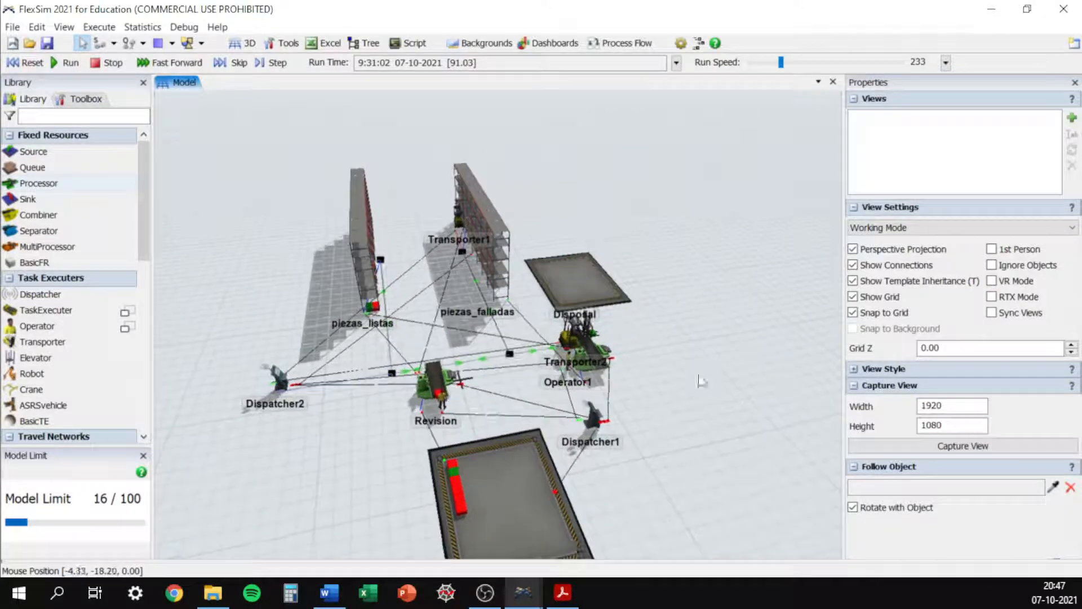
{"action": "left_click", "coordinate": [119, 63]}
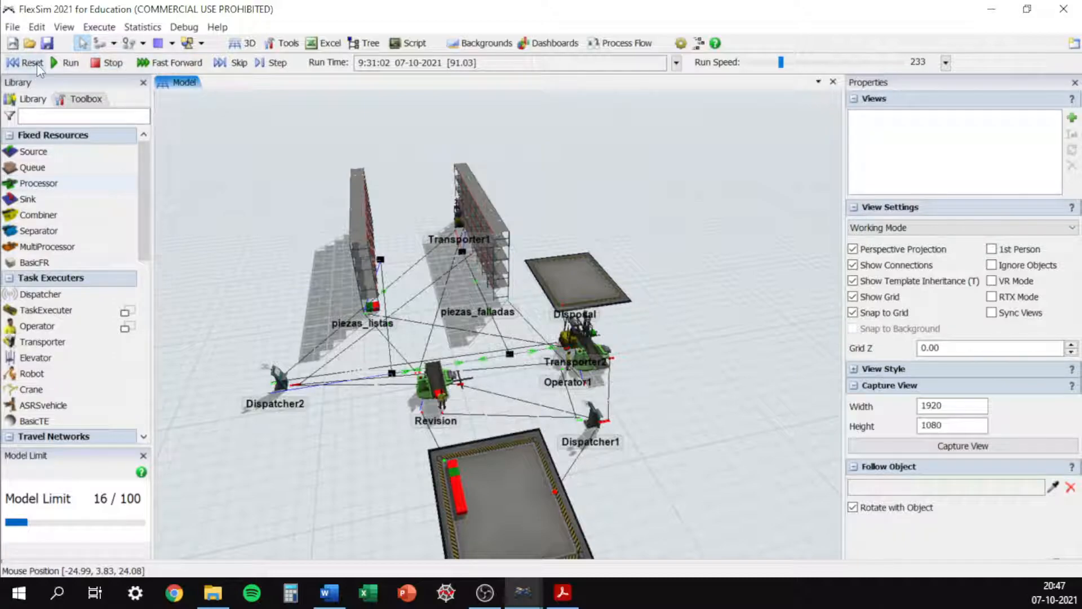
{"action": "left_click", "coordinate": [26, 64]}
Step: Add a network node beside the Disposal queue at about X 6, Y -15 and link it to Reparacion's network node
{"action": "right_click_drag", "start_coordinate": [697, 424], "coordinate": [456, 449]}
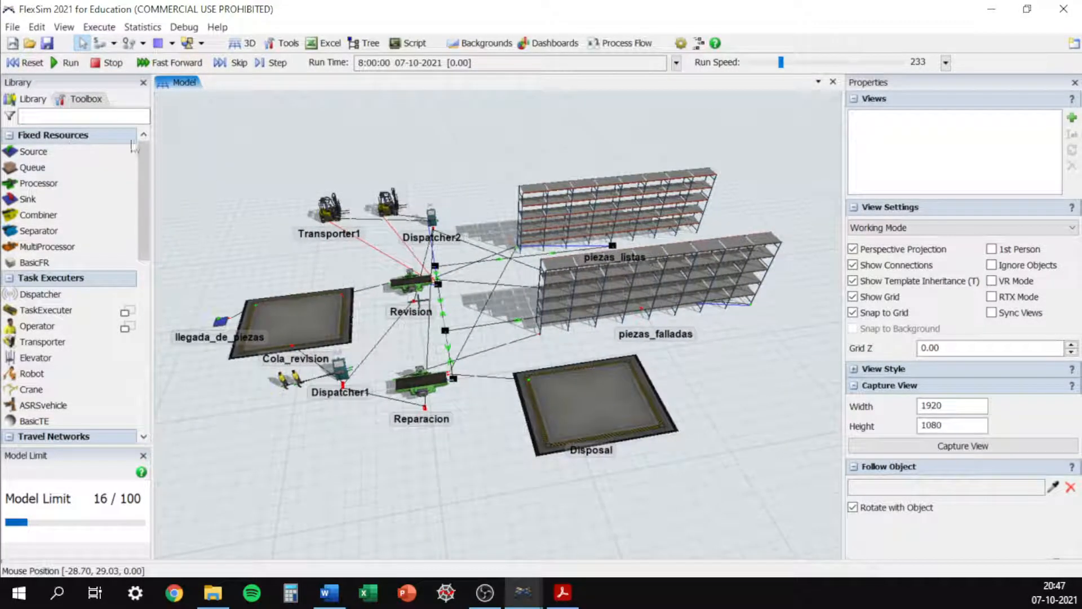
{"action": "scroll", "coordinate": [140, 290], "scroll_direction": "down", "scroll_amount": 6}
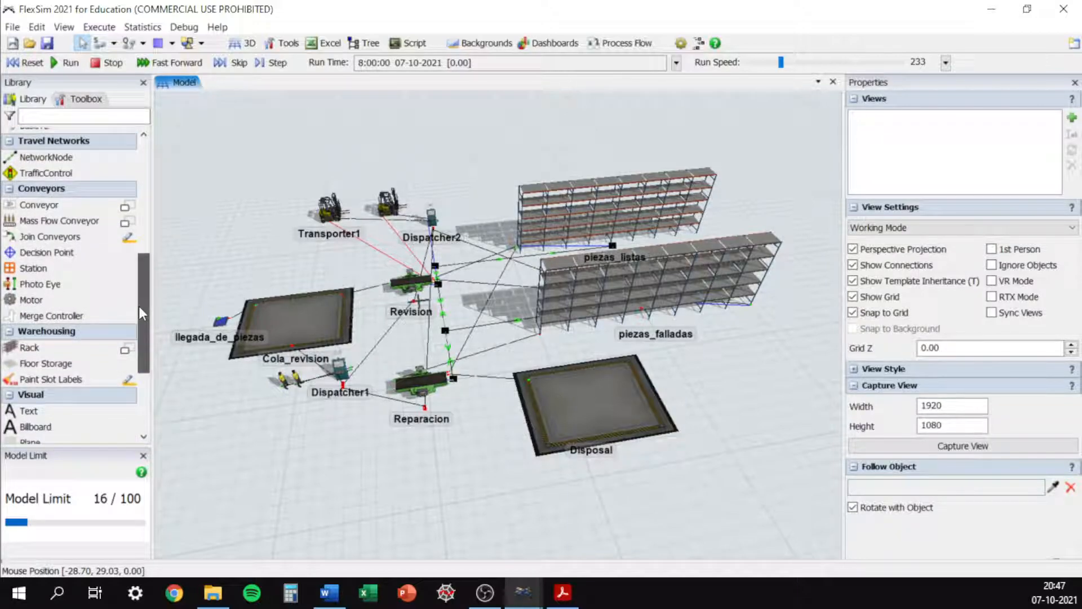
{"action": "scroll", "coordinate": [134, 325], "scroll_direction": "down", "scroll_amount": 3}
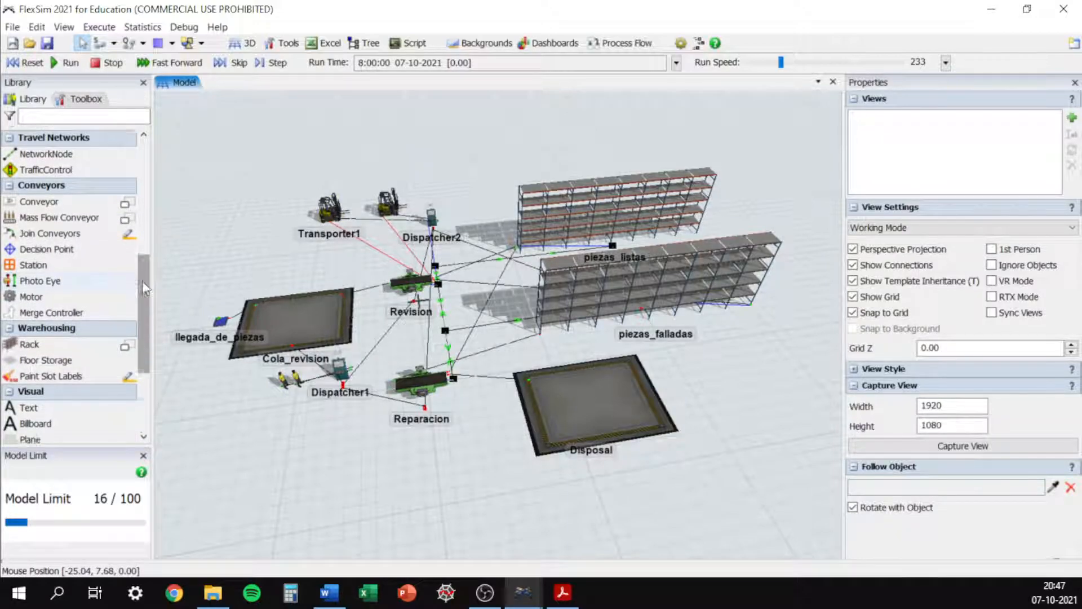
{"action": "left_click_drag", "start_coordinate": [142, 320], "coordinate": [154, 223]}
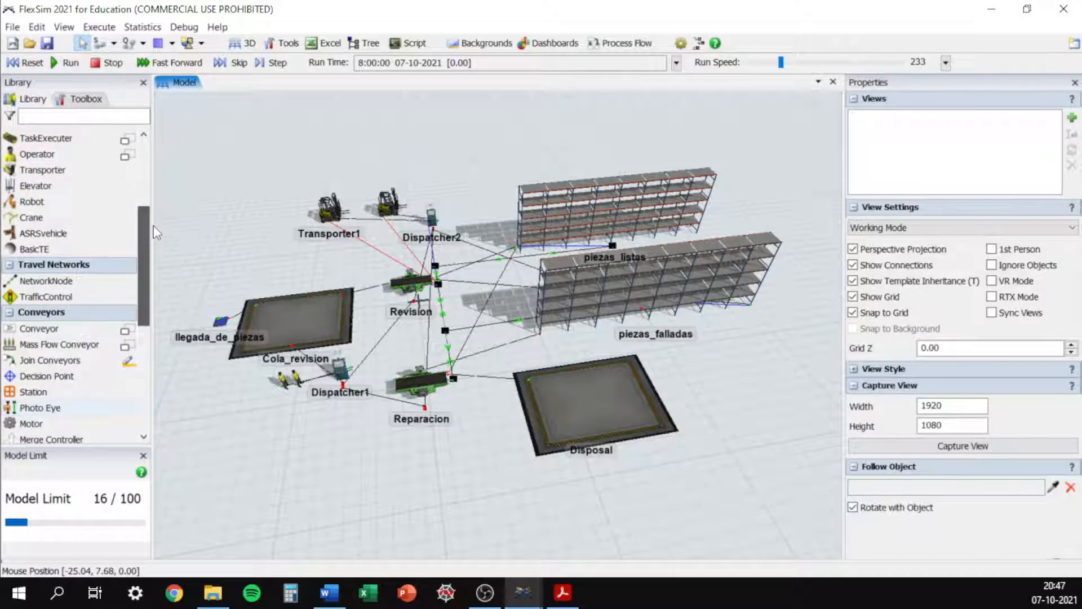
{"action": "left_click", "coordinate": [57, 282]}
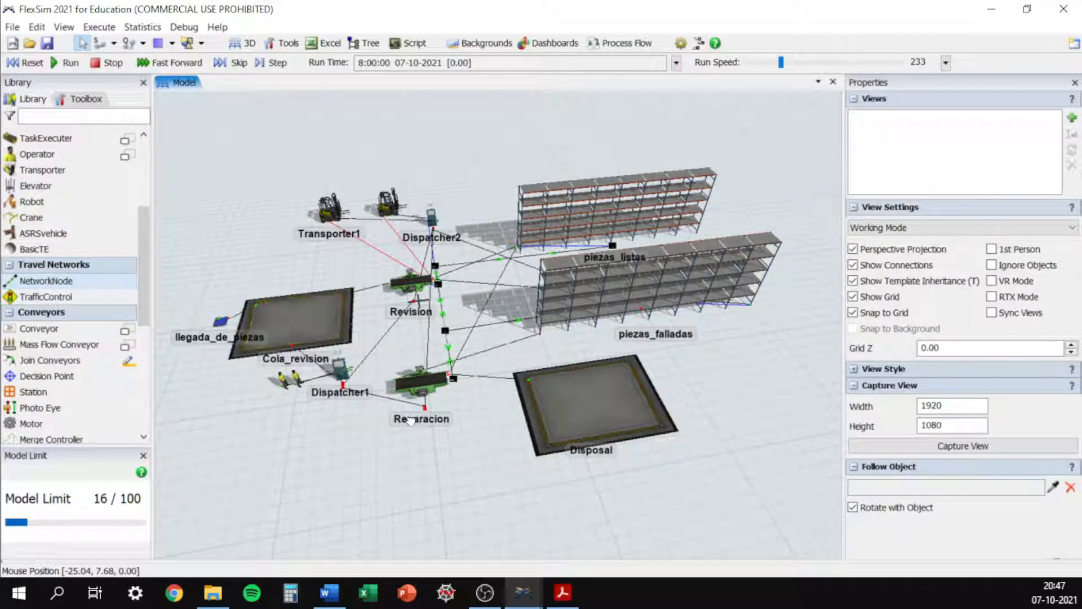
{"action": "left_click", "coordinate": [516, 422]}
{"action": "left_click_drag", "start_coordinate": [454, 380], "coordinate": [517, 423]}
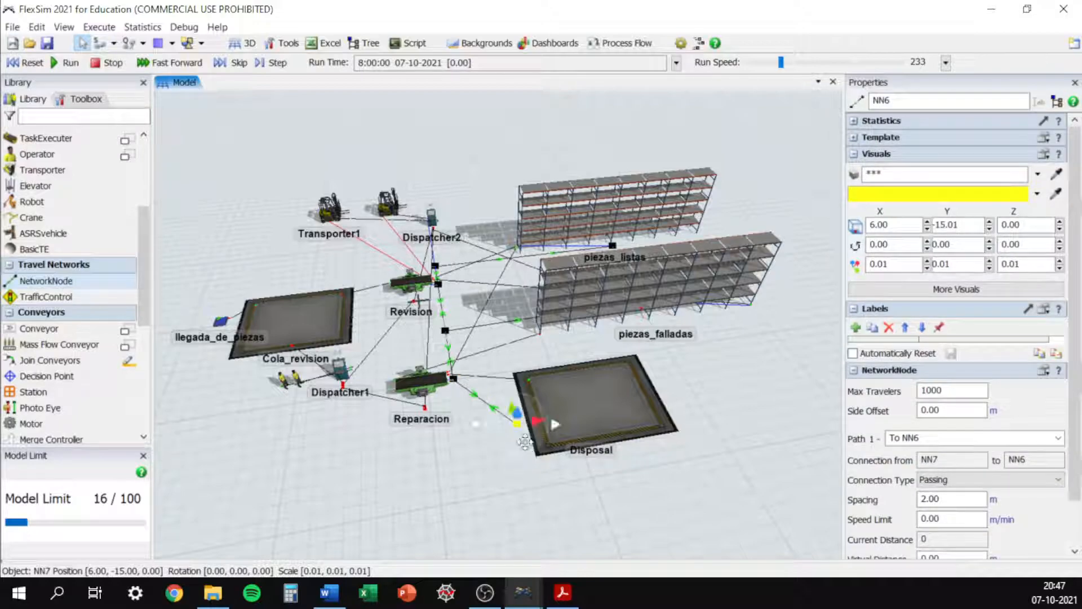
{"action": "left_click", "coordinate": [517, 432]}
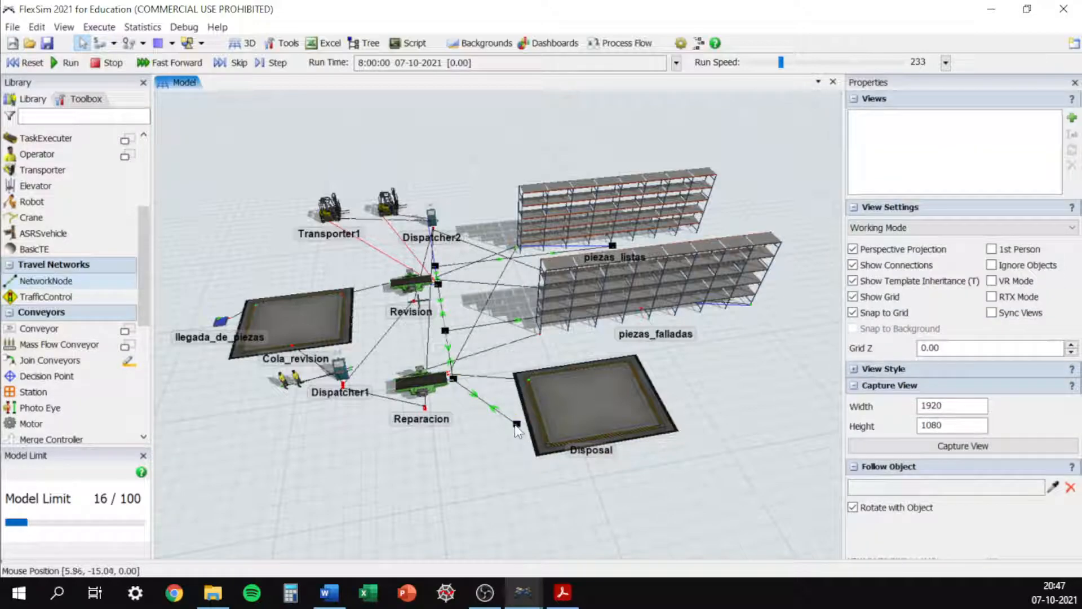
Step: Connect the new network node to the Disposal queue
{"action": "left_click", "coordinate": [516, 424]}
{"action": "left_click", "coordinate": [575, 406]}
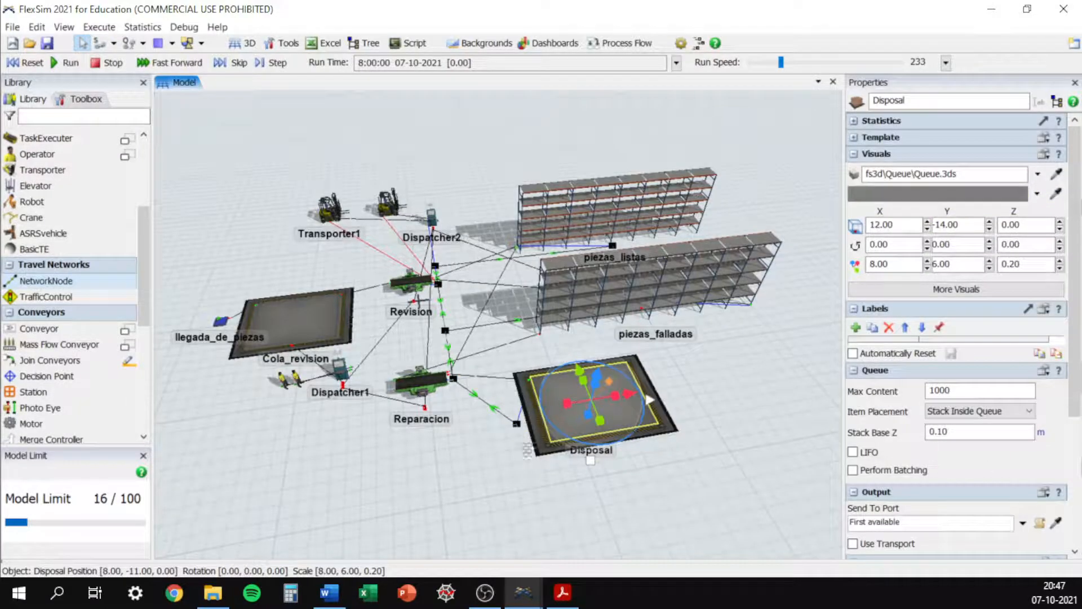
{"action": "left_click", "coordinate": [479, 499]}
Step: Reset and run the simulation to check that transporters reach Disposal, and reset the model again
{"action": "left_click", "coordinate": [30, 63]}
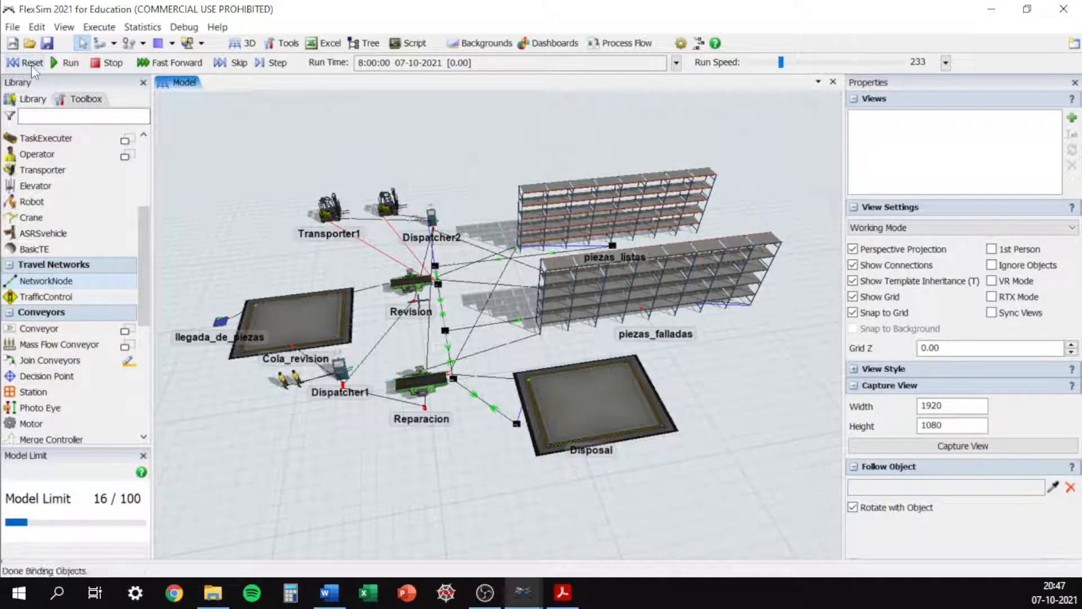
{"action": "left_click", "coordinate": [65, 63]}
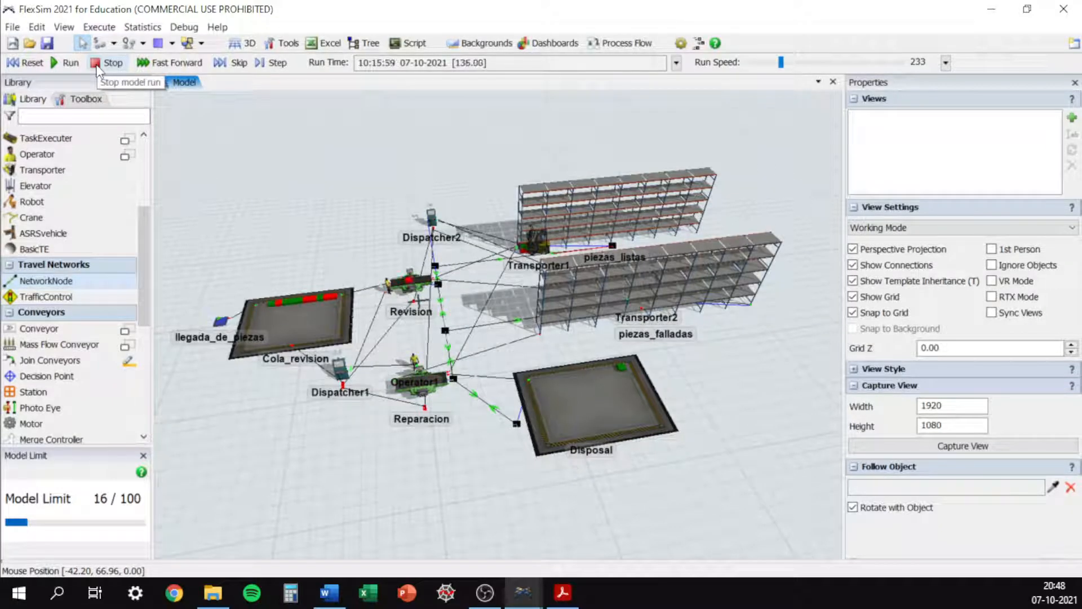
{"action": "left_click", "coordinate": [27, 62]}
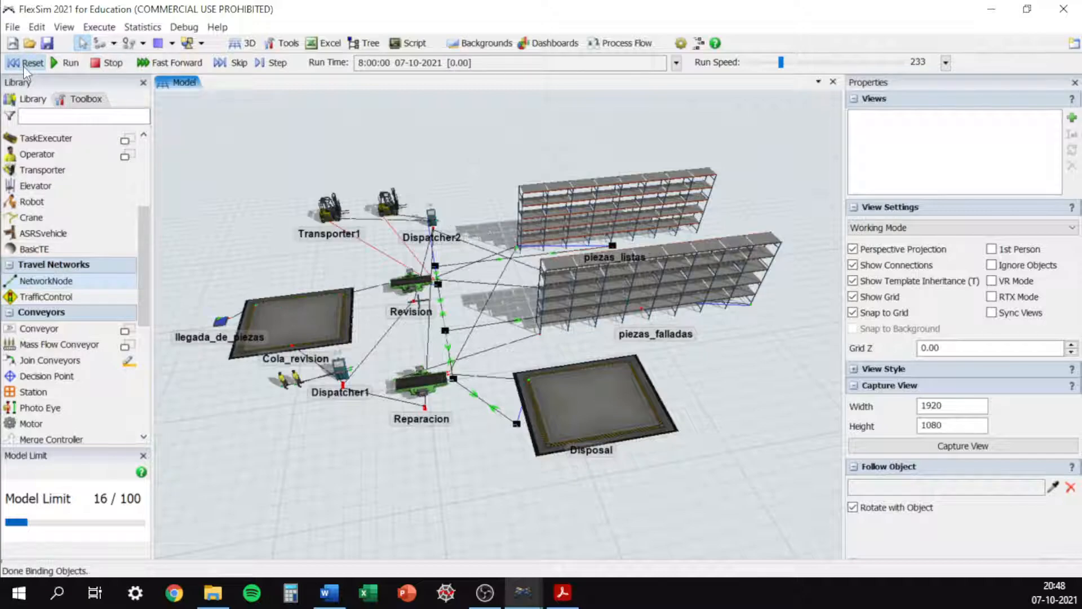
Step: Set the piezas_falladas rack's Minimum Dwell Time to 1 hour
{"action": "left_click", "coordinate": [522, 309]}
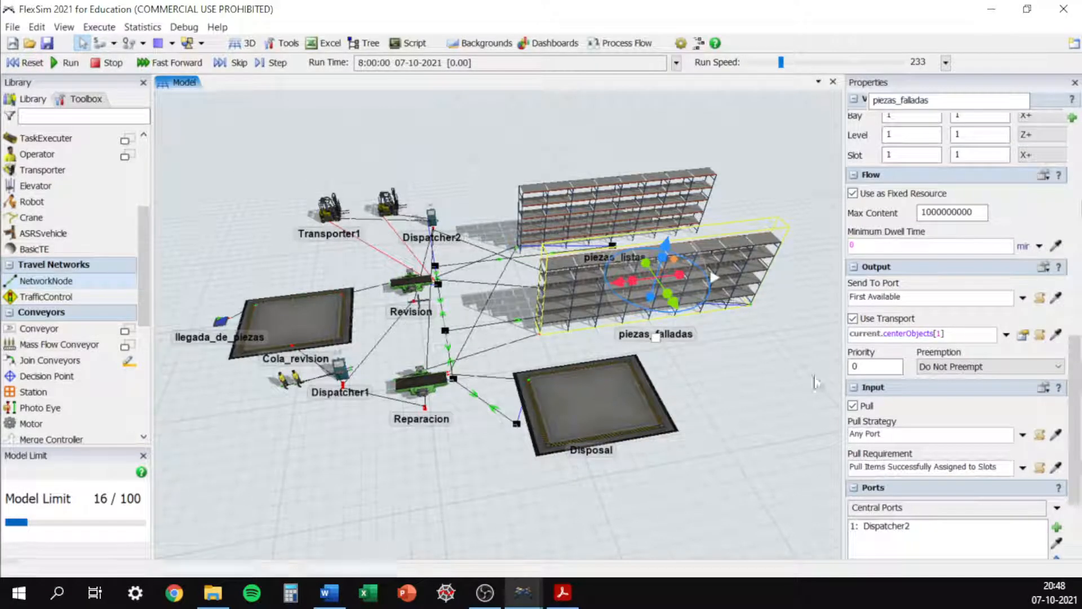
{"action": "left_click_drag", "start_coordinate": [1076, 395], "coordinate": [1077, 408]}
{"action": "scroll", "coordinate": [1077, 407], "scroll_direction": "up", "scroll_amount": 4}
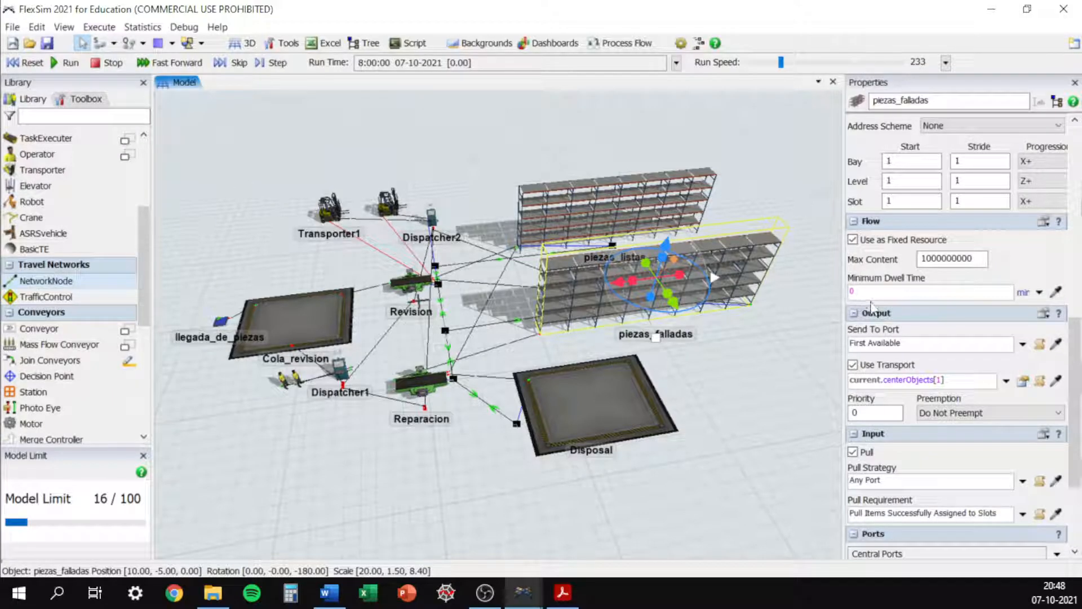
{"action": "left_click", "coordinate": [1027, 292]}
{"action": "left_click", "coordinate": [1045, 293]}
{"action": "left_click", "coordinate": [998, 338]}
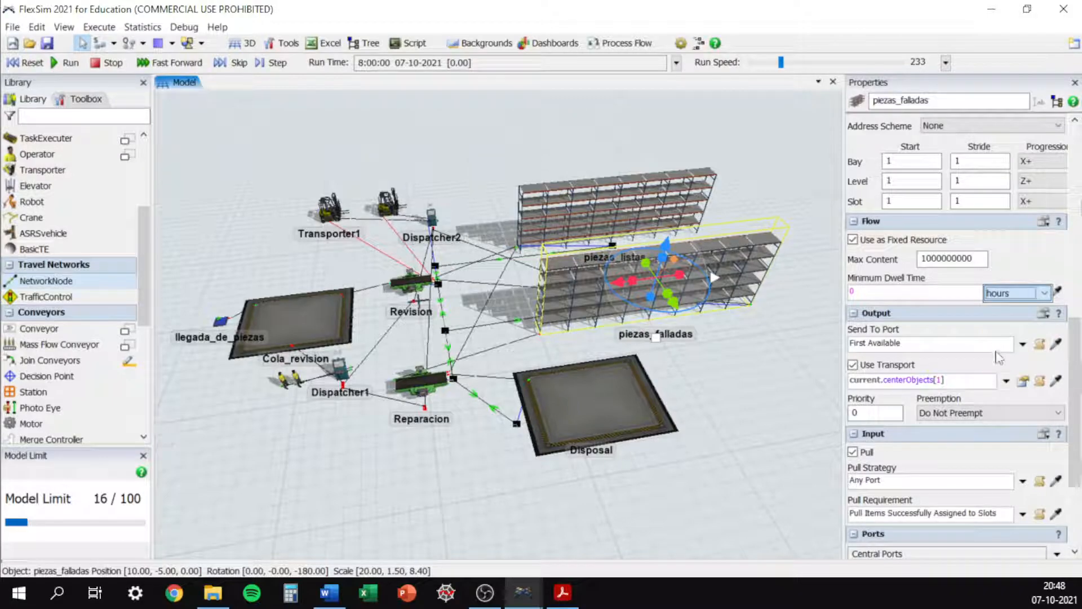
{"action": "left_click", "coordinate": [853, 292]}
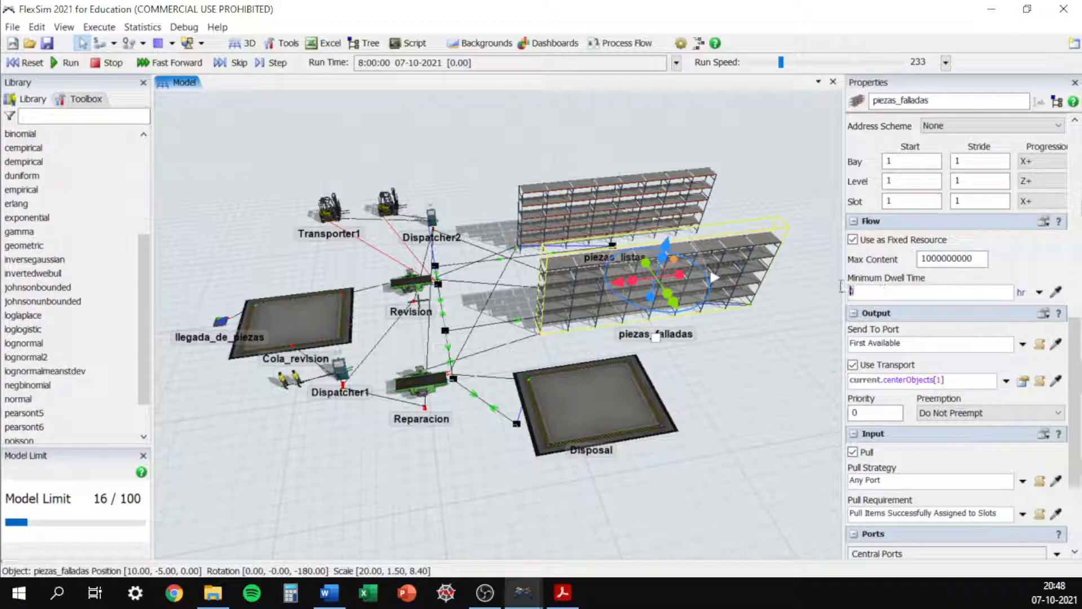
{"action": "left_click", "coordinate": [914, 280]}
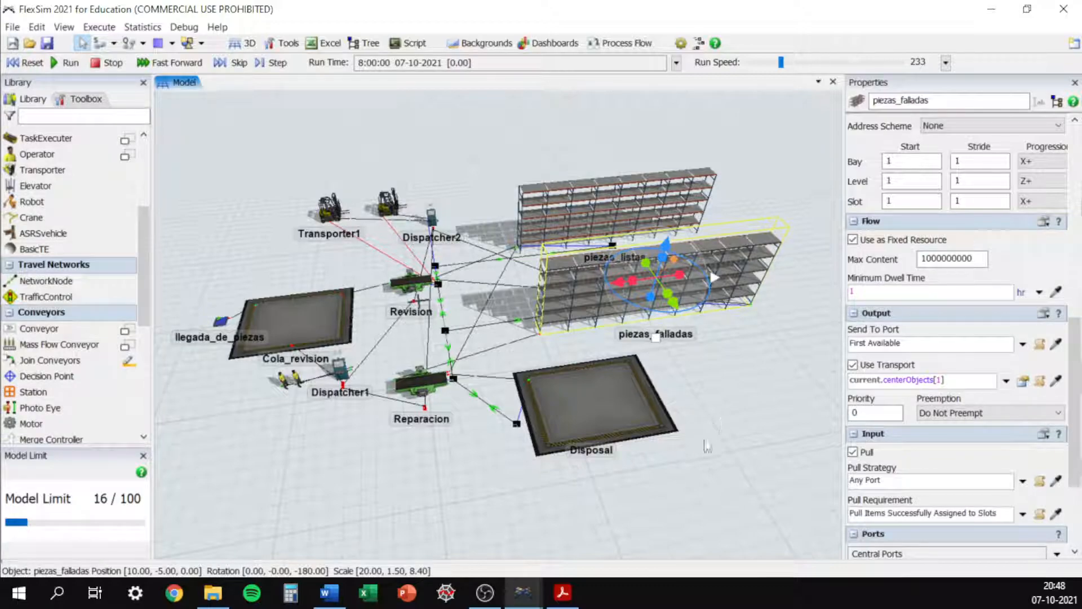
{"action": "left_click", "coordinate": [738, 425]}
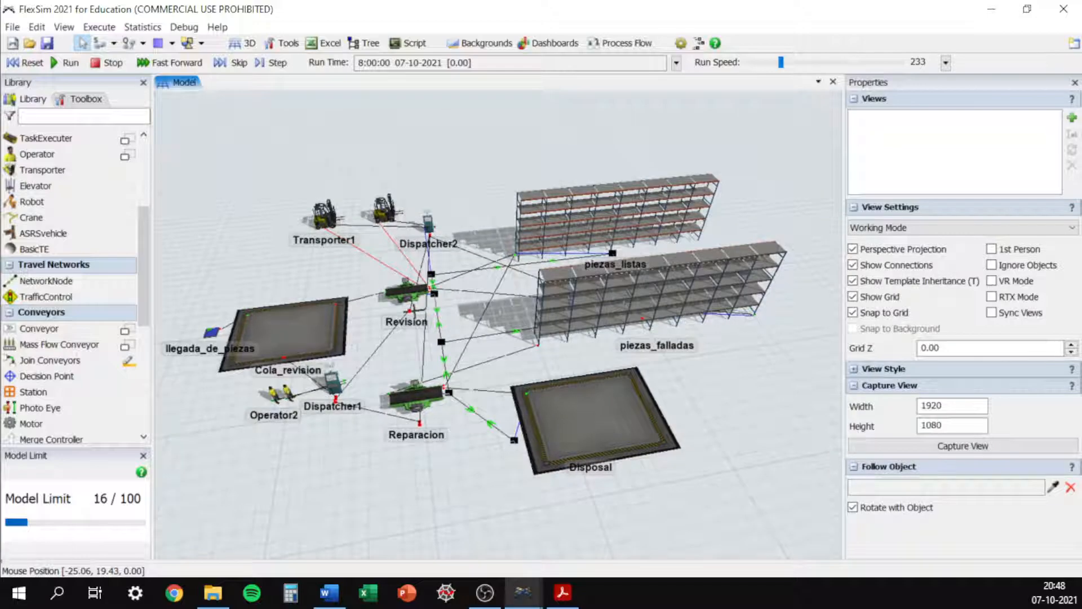
Step: Reset and run the simulation to check how failed parts wait in the piezas_falladas rack, and reset the model again
{"action": "left_click", "coordinate": [29, 62]}
{"action": "left_click", "coordinate": [69, 62]}
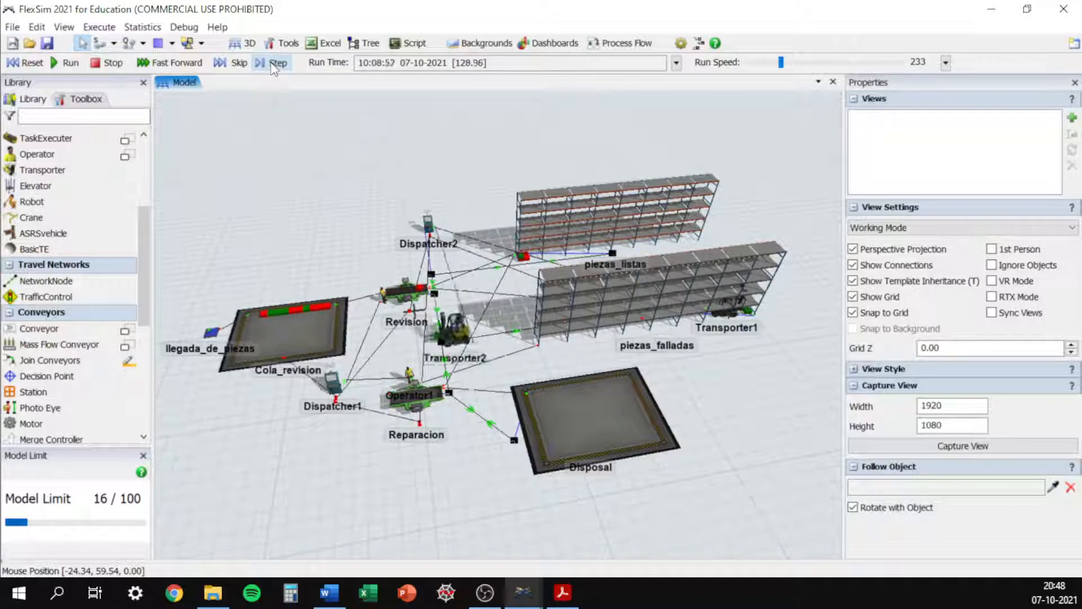
{"action": "left_click", "coordinate": [110, 63]}
{"action": "left_click", "coordinate": [26, 63]}
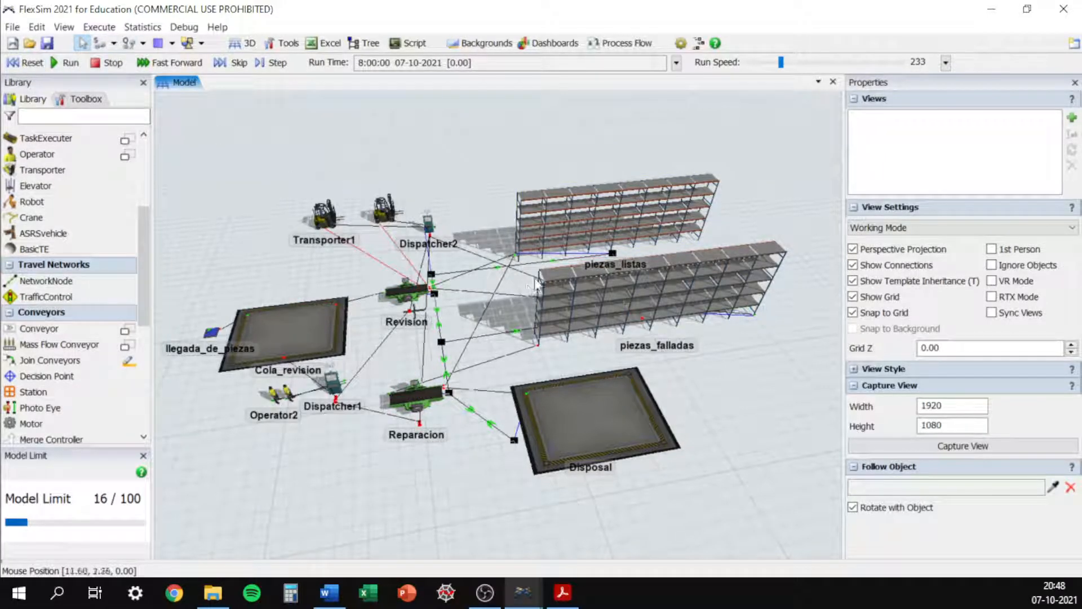
Step: Add an On Exit trigger to the Reparacion processor
{"action": "left_click", "coordinate": [420, 402]}
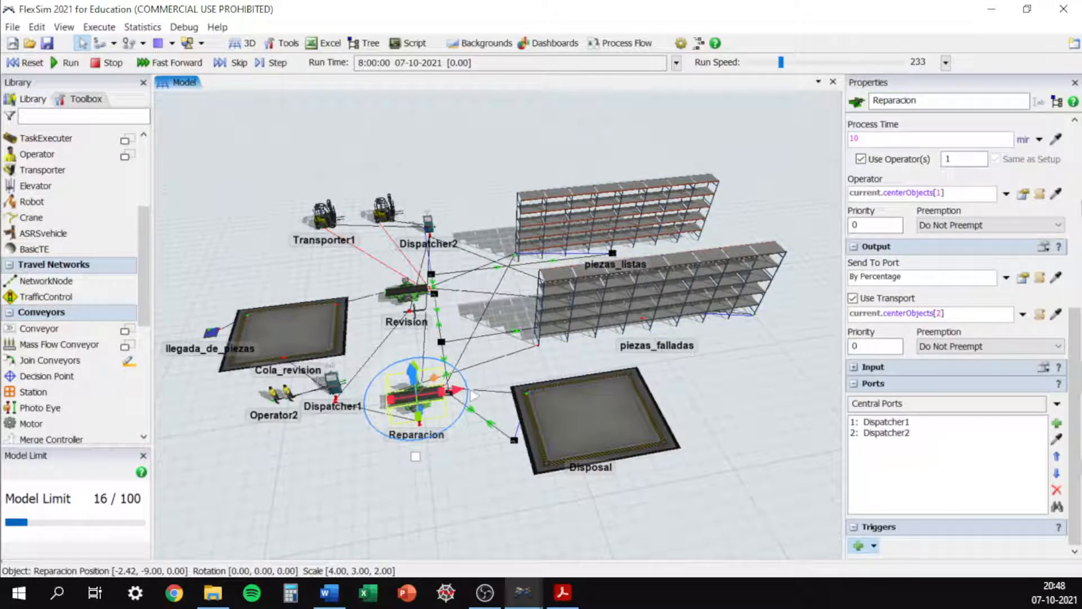
{"action": "left_click", "coordinate": [870, 547]}
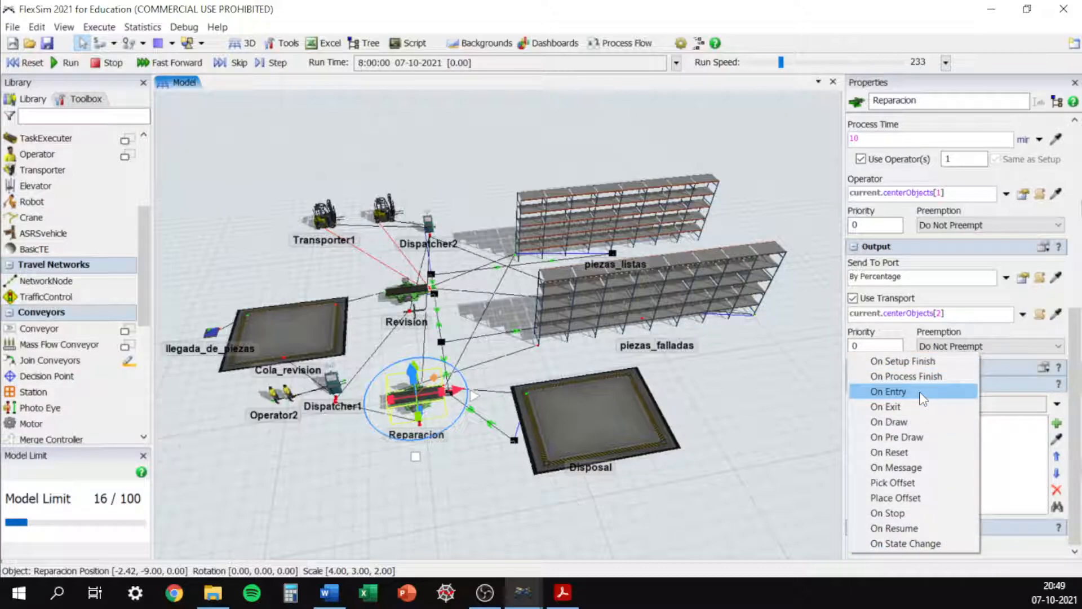
{"action": "left_click", "coordinate": [911, 408]}
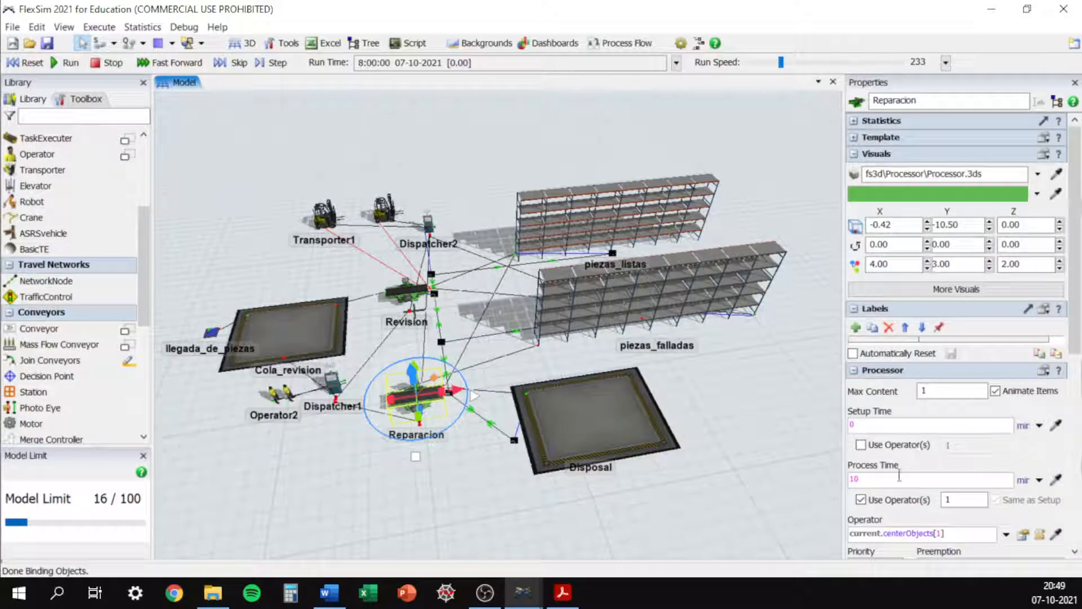
{"action": "left_click_drag", "start_coordinate": [1075, 242], "coordinate": [1078, 464]}
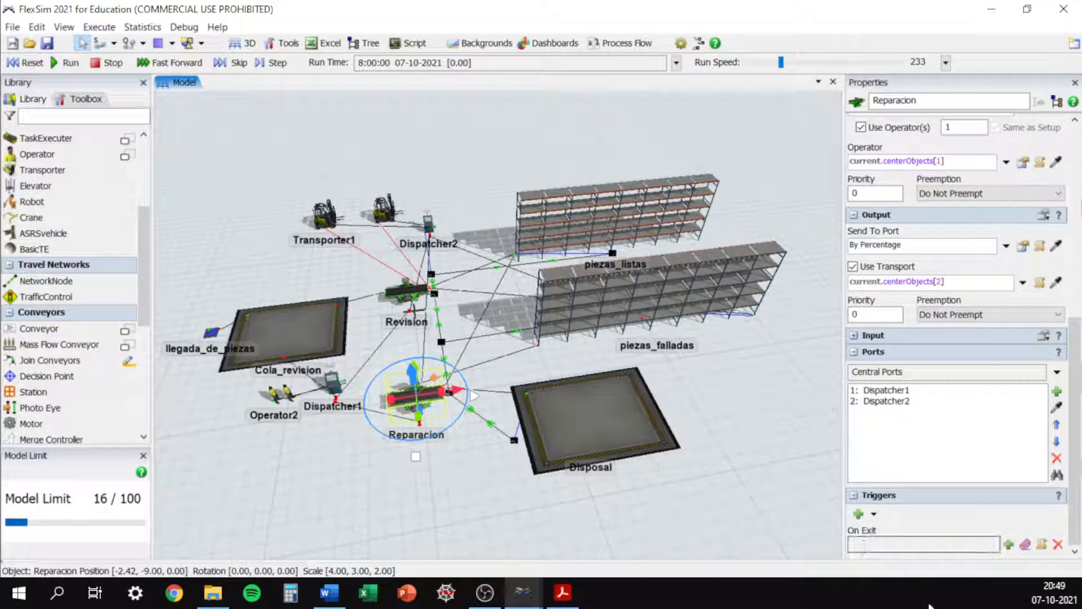
Step: Make Reparacion's On Exit trigger set the object color of item to Color.red
{"action": "left_click", "coordinate": [1009, 544]}
{"action": "mouse_move", "coordinate": [888, 480]}
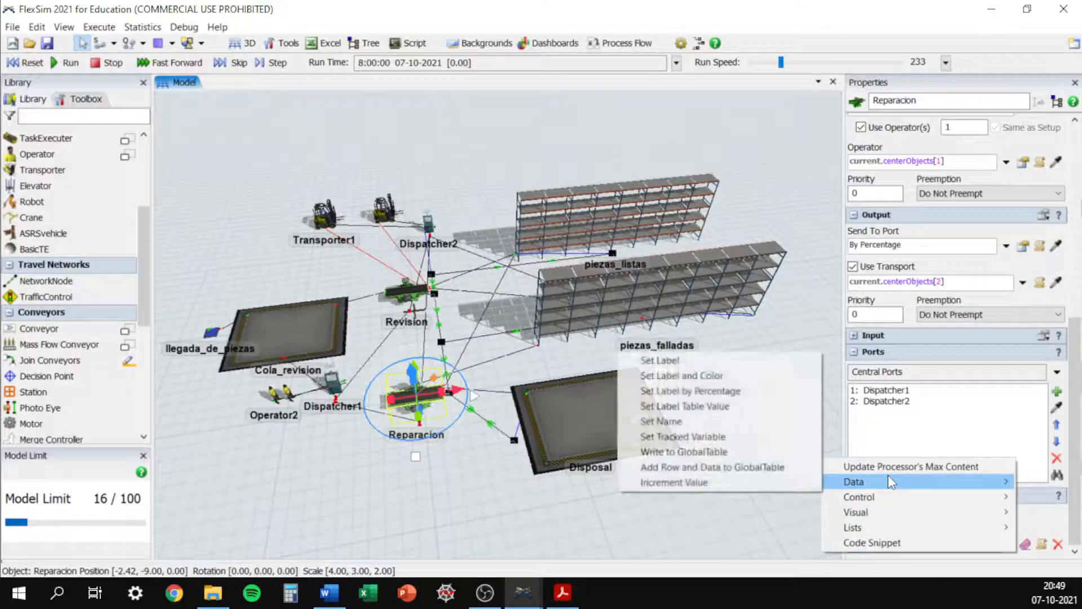
{"action": "mouse_move", "coordinate": [869, 514]}
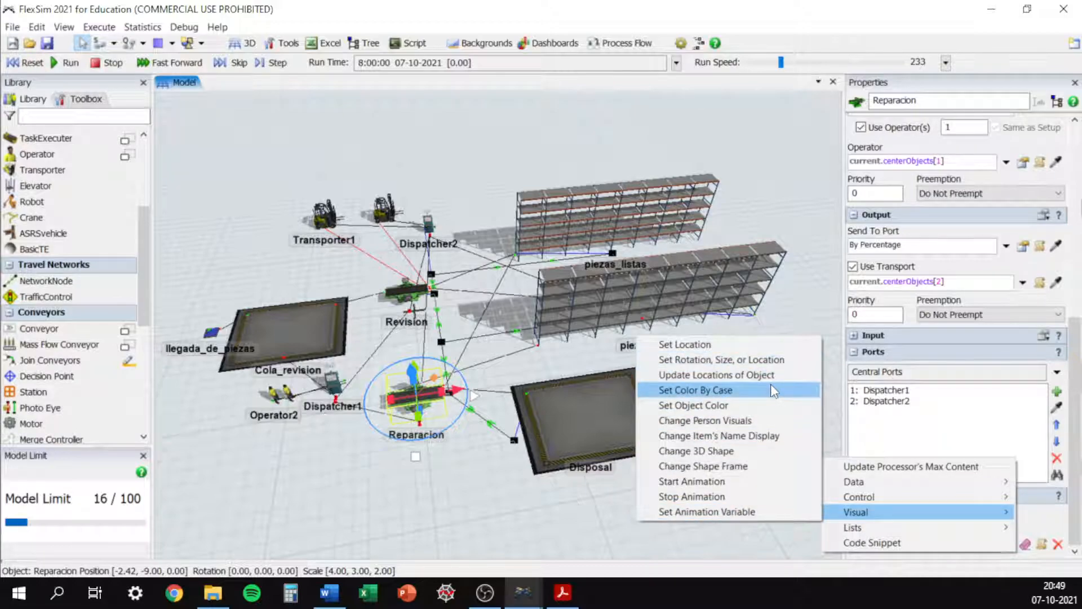
{"action": "left_click", "coordinate": [761, 404]}
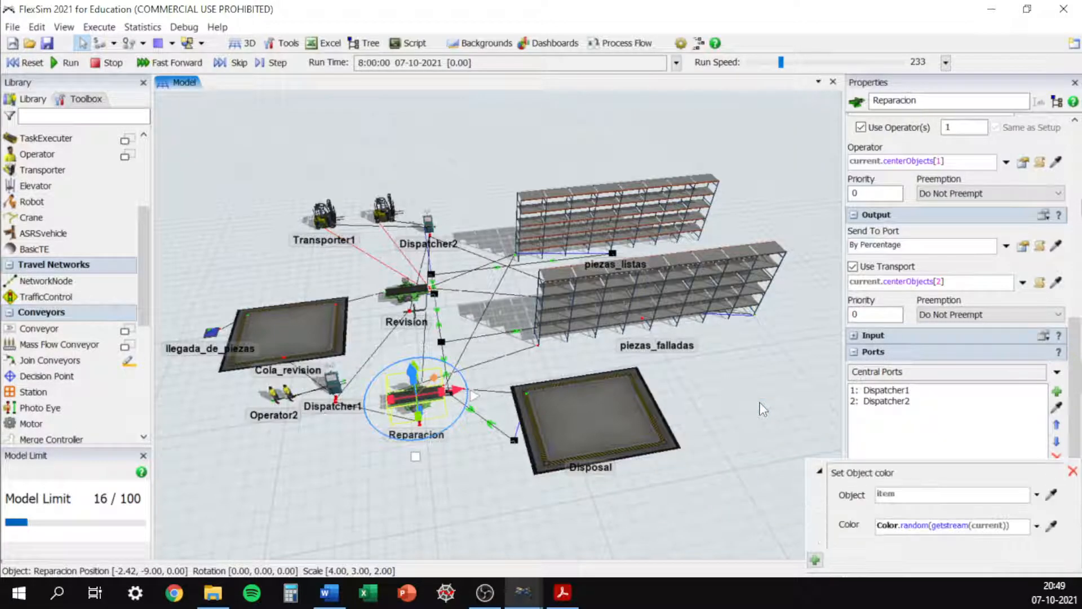
{"action": "left_click", "coordinate": [1036, 528]}
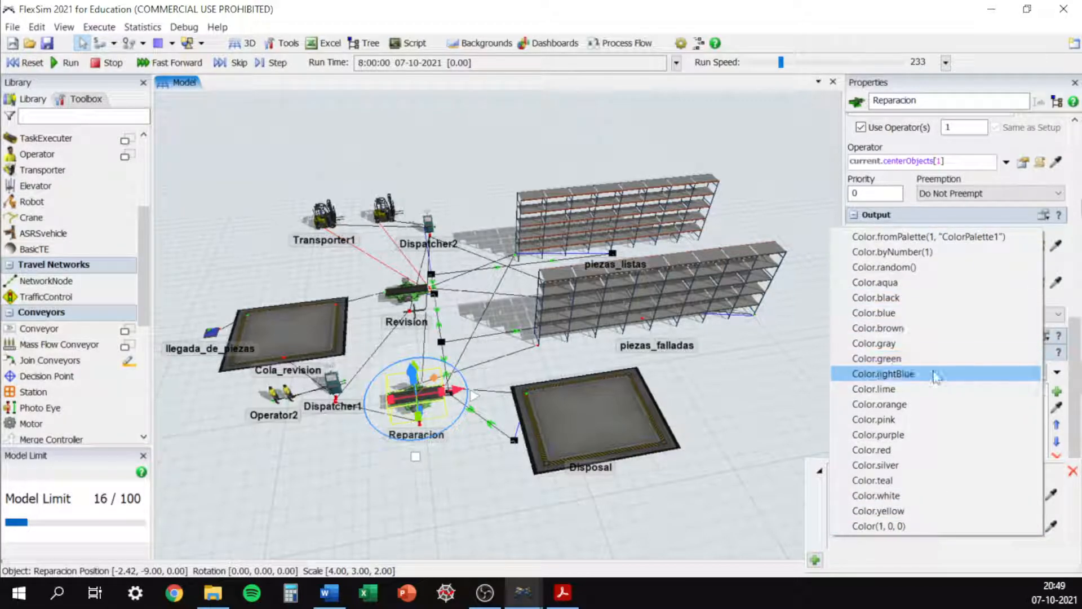
{"action": "left_click", "coordinate": [922, 456]}
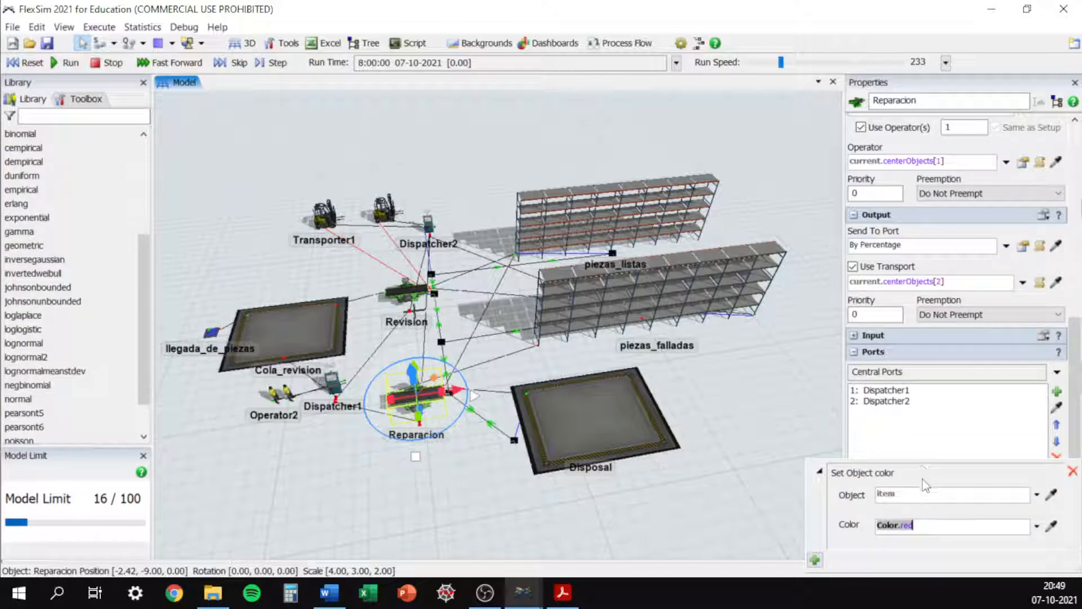
{"action": "left_click", "coordinate": [943, 431]}
Step: Reset the model, advance the simulation event by event to check the color of parts leaving Reparacion, and reset it again
{"action": "left_click", "coordinate": [22, 64]}
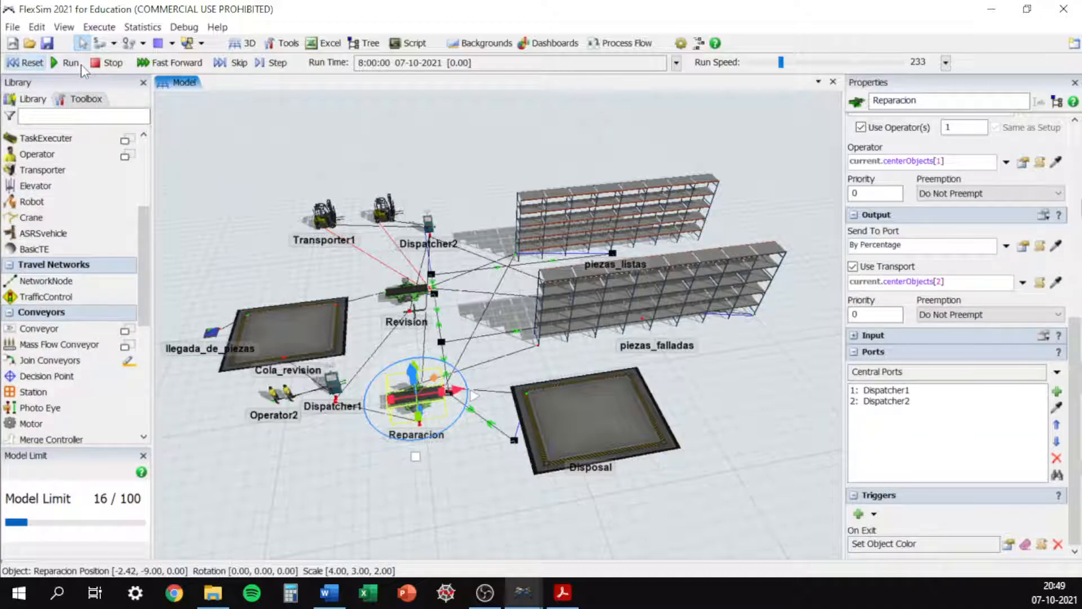
{"action": "left_click", "coordinate": [275, 63]}
{"action": "left_click", "coordinate": [280, 67]}
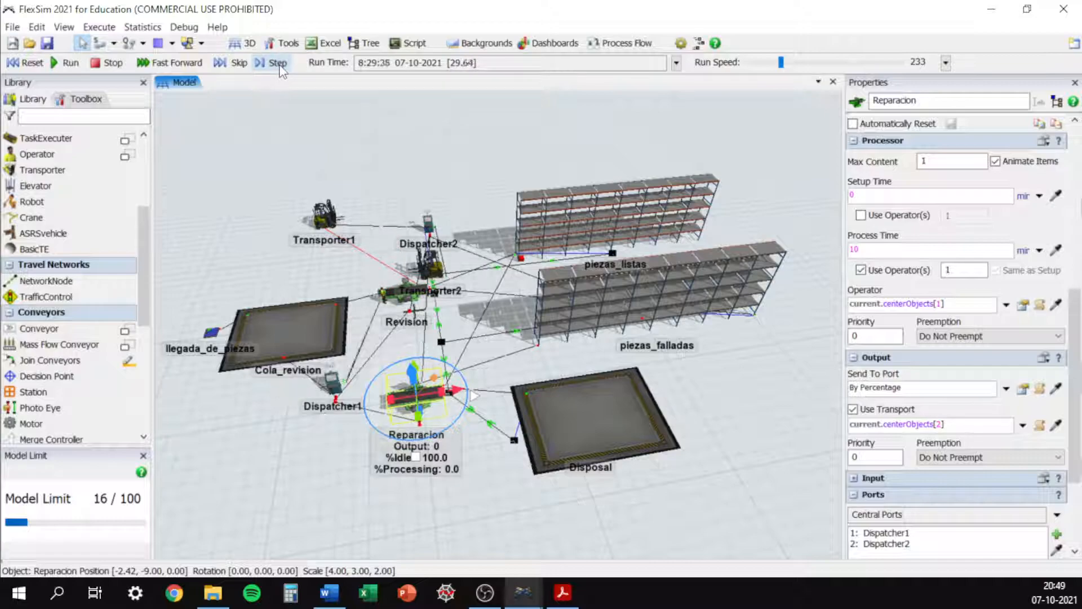
{"action": "left_click", "coordinate": [279, 66]}
{"action": "left_click", "coordinate": [280, 66]}
{"action": "left_click", "coordinate": [280, 66]}
{"action": "left_click", "coordinate": [279, 64]}
{"action": "left_click", "coordinate": [279, 65]}
{"action": "left_click", "coordinate": [279, 65]}
{"action": "left_click", "coordinate": [280, 65]}
{"action": "left_click", "coordinate": [326, 113]}
{"action": "left_click", "coordinate": [277, 66]}
{"action": "left_click", "coordinate": [276, 64]}
{"action": "left_click", "coordinate": [277, 63]}
{"action": "left_click", "coordinate": [276, 62]}
{"action": "left_click", "coordinate": [275, 61]}
{"action": "left_click", "coordinate": [276, 61]}
{"action": "left_click", "coordinate": [275, 61]}
{"action": "left_click", "coordinate": [276, 61]}
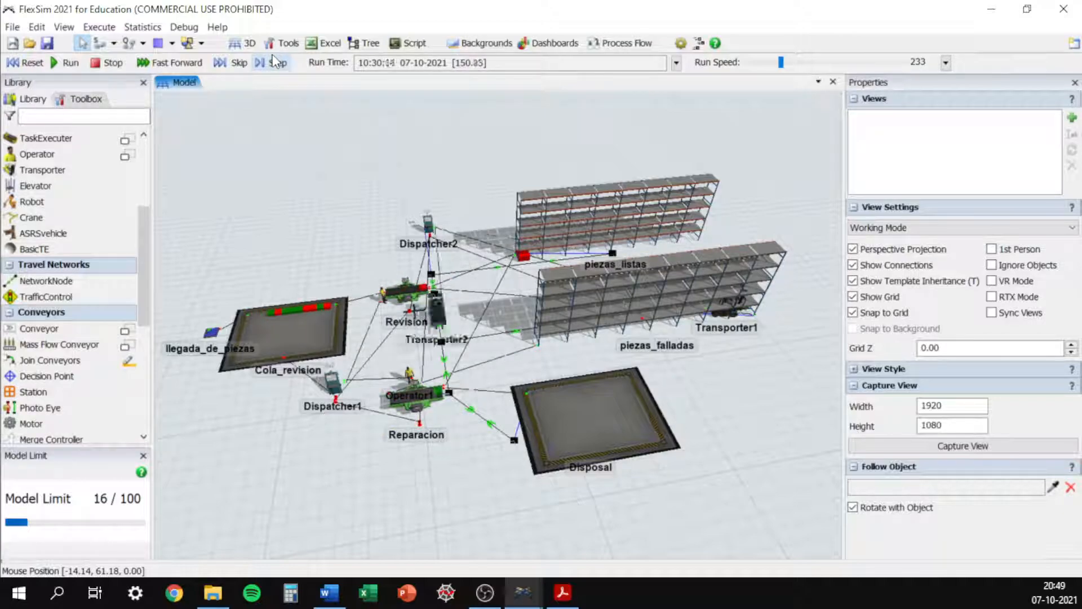
{"action": "left_click", "coordinate": [276, 61]}
{"action": "left_click", "coordinate": [276, 60]}
{"action": "left_click", "coordinate": [275, 61]}
{"action": "left_click", "coordinate": [275, 61]}
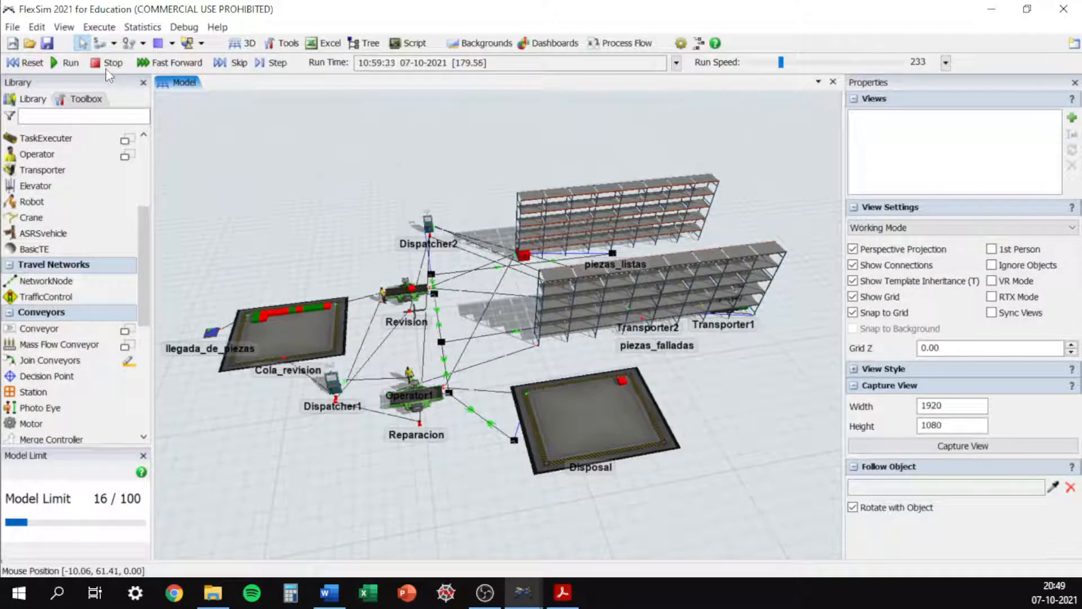
{"action": "left_click", "coordinate": [31, 63]}
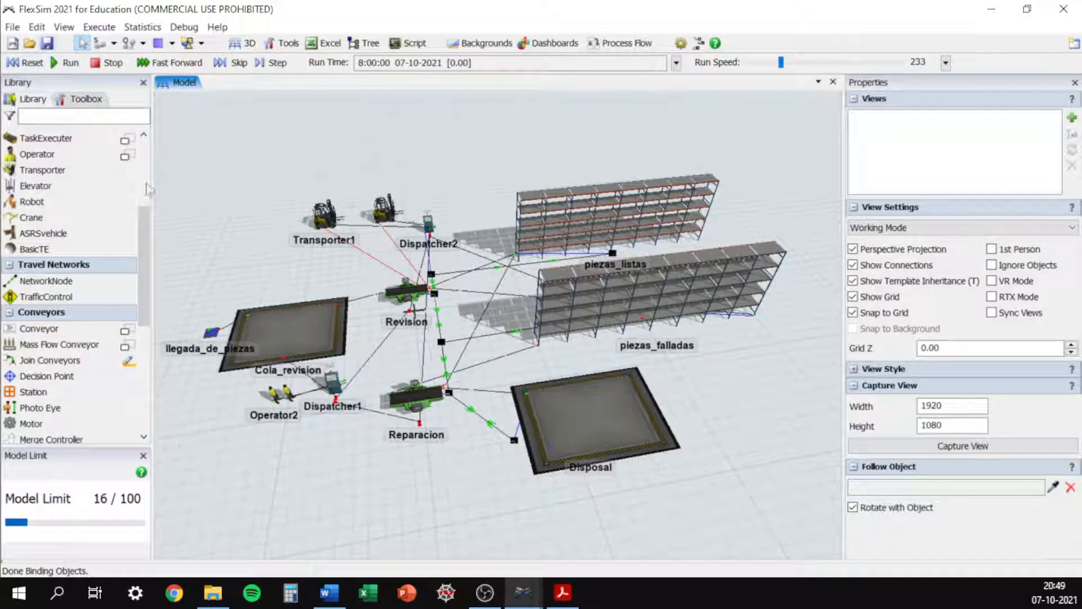